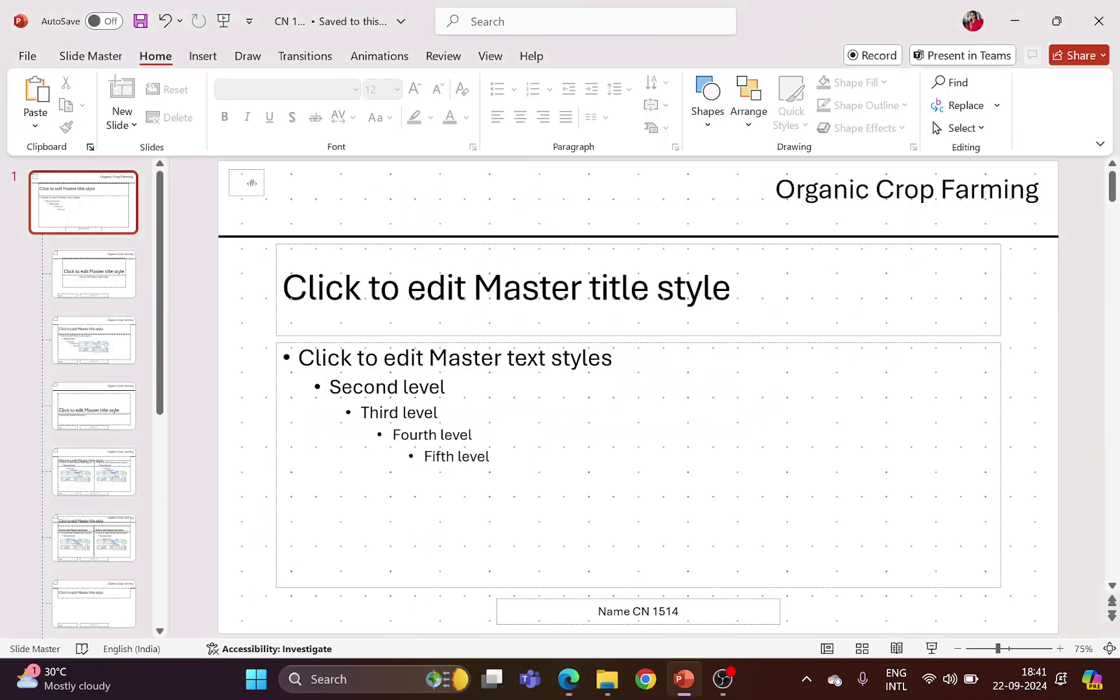
Leave the slide master view and check the master items on all six slides of the presentation.
{"action": "left_click", "coordinate": [490, 56]}
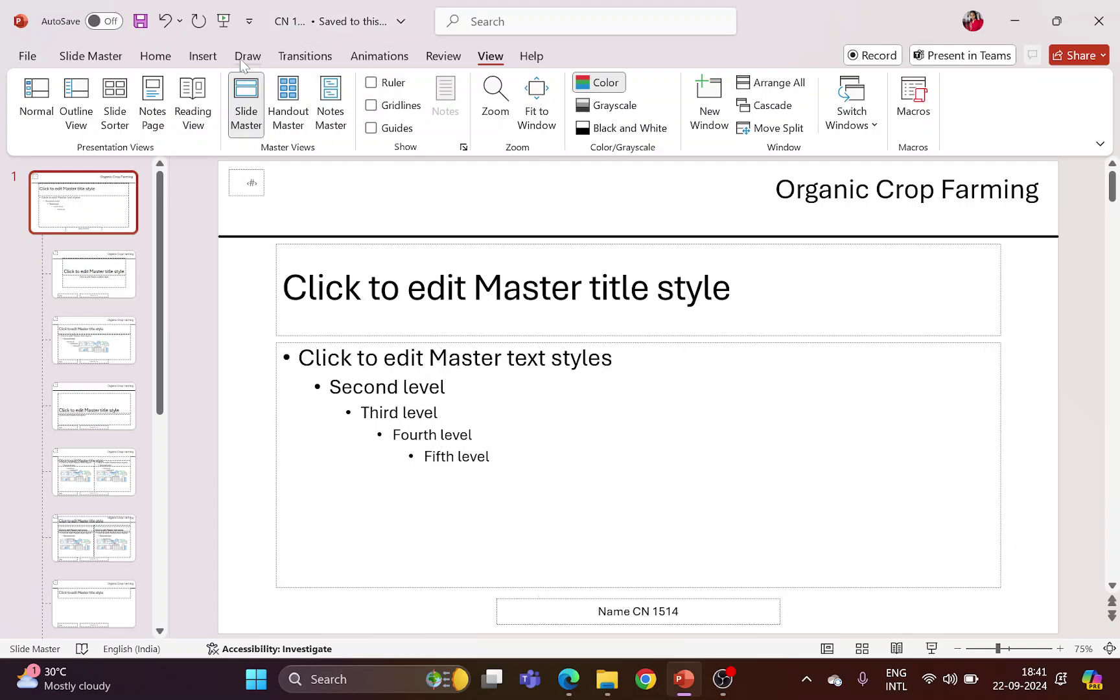
{"action": "left_click", "coordinate": [109, 56]}
{"action": "left_click", "coordinate": [738, 96]}
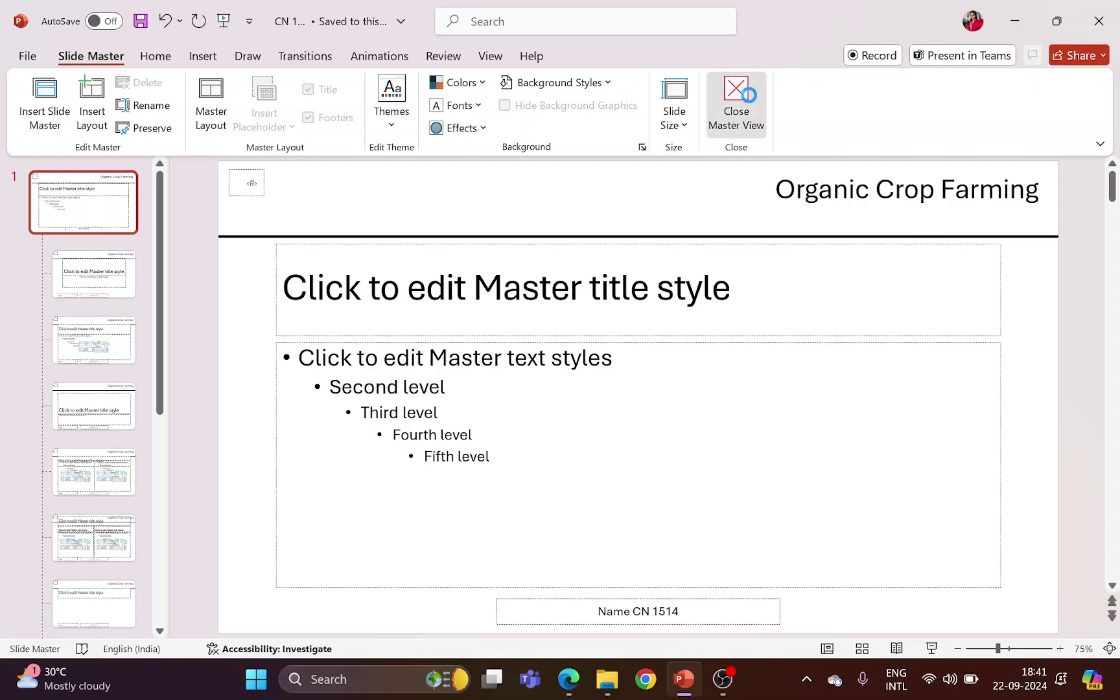
{"action": "scroll", "coordinate": [740, 266], "scroll_direction": "down", "scroll_amount": 3}
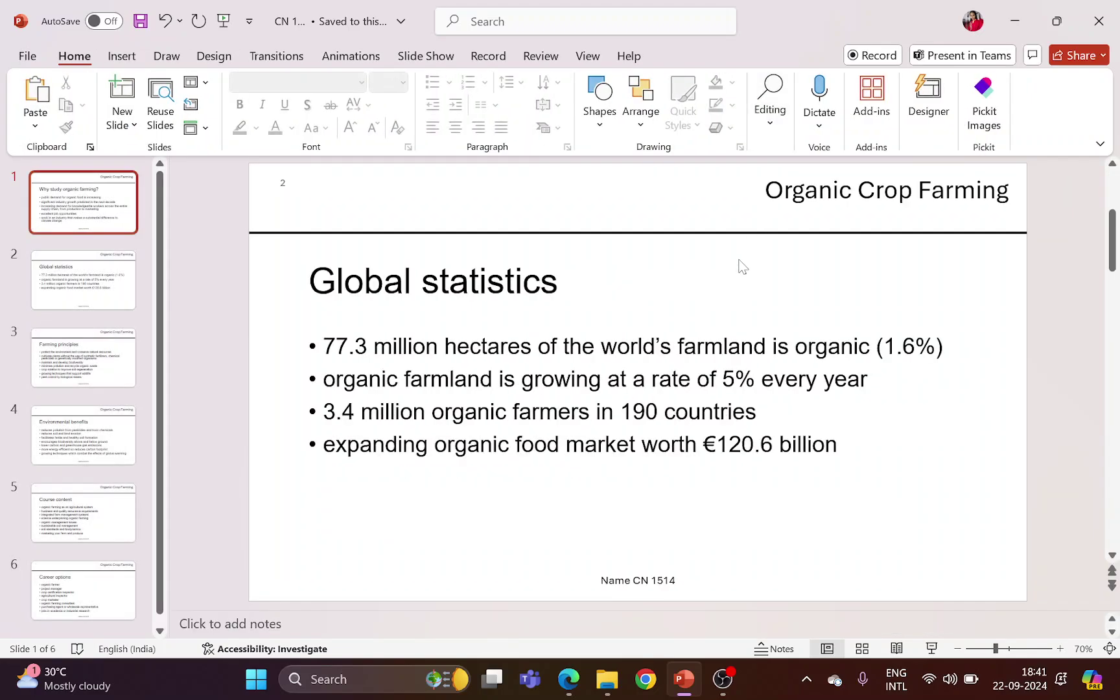
{"action": "scroll", "coordinate": [742, 266], "scroll_direction": "down", "scroll_amount": 2}
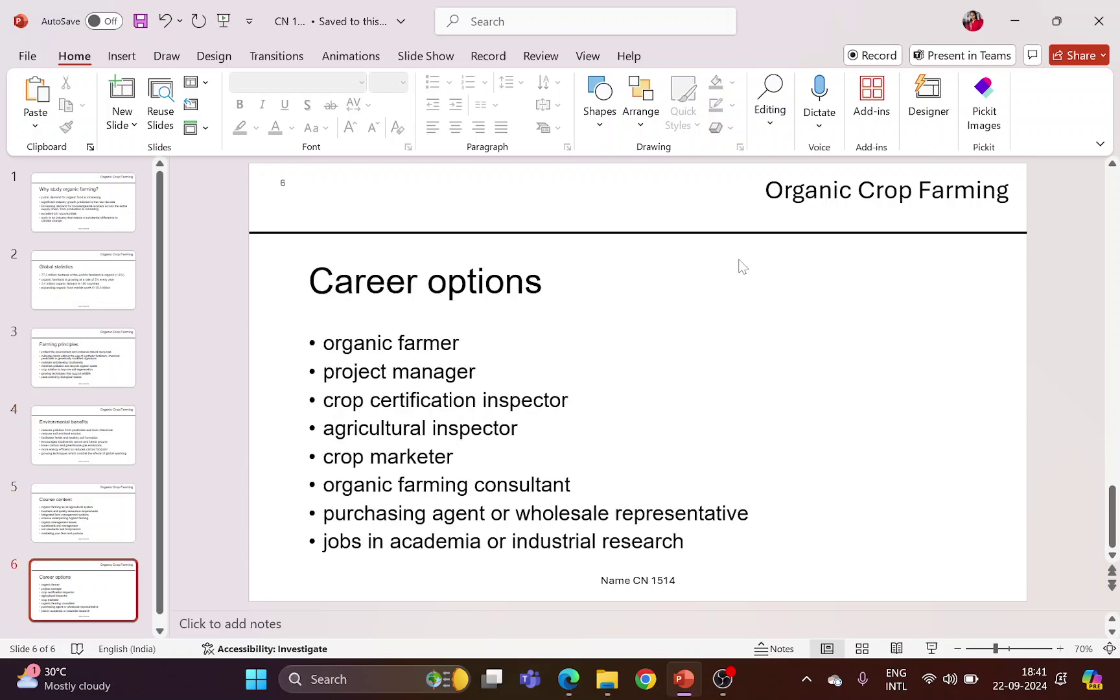
{"action": "scroll", "coordinate": [742, 265], "scroll_direction": "up", "scroll_amount": 5}
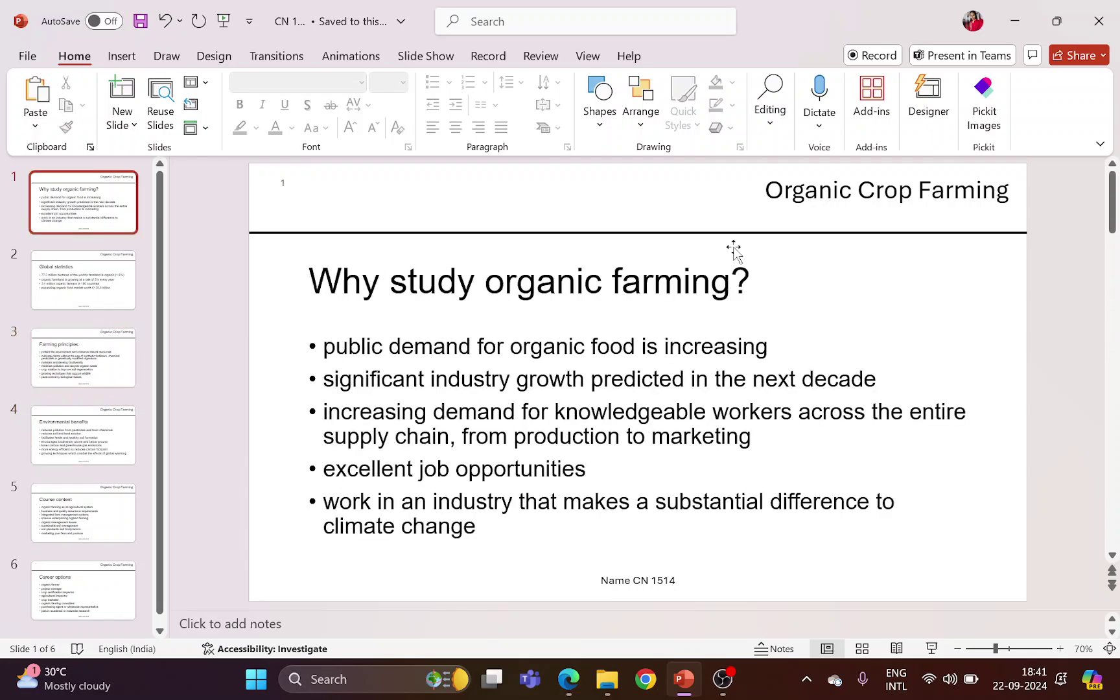
Switch to the question paper PDF in Edge and highlight the file name j2422area.csv in question 20.
{"action": "key", "text": "alt+Tab"}
{"action": "scroll", "coordinate": [663, 343], "scroll_direction": "down", "scroll_amount": 3}
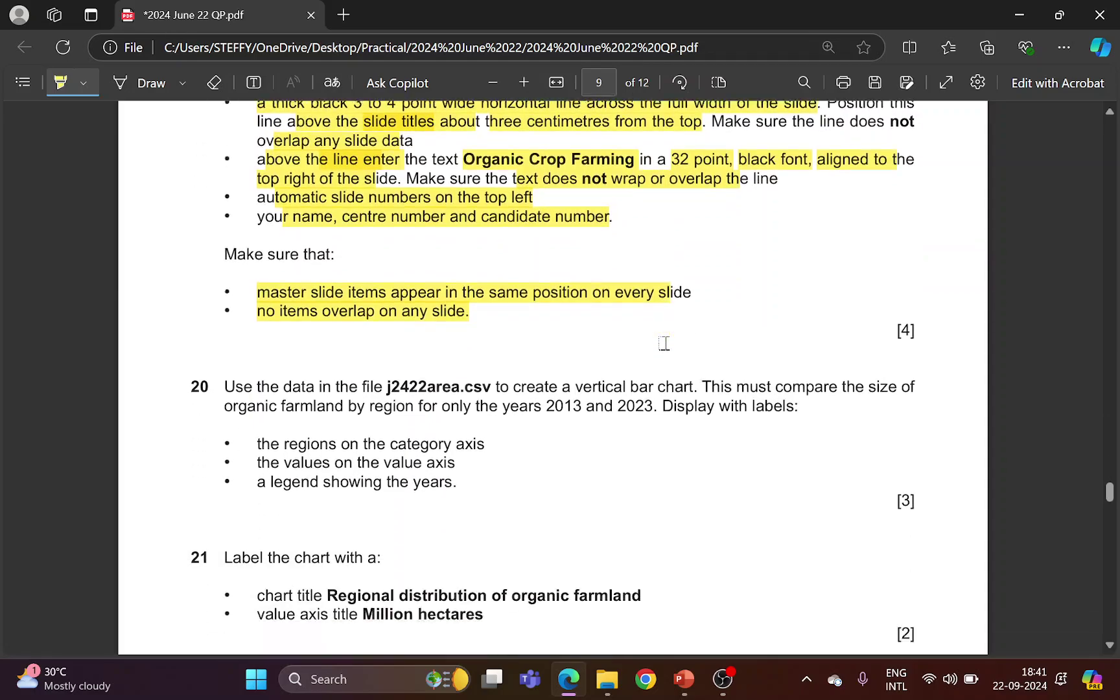
{"action": "scroll", "coordinate": [663, 344], "scroll_direction": "down", "scroll_amount": 3}
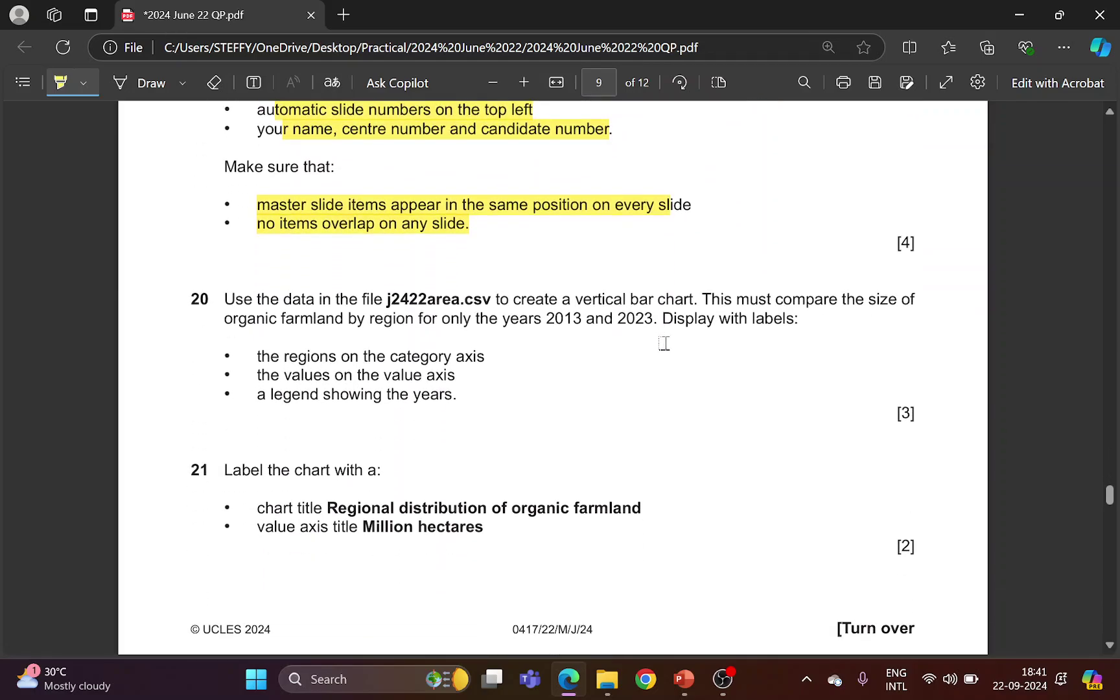
{"action": "key", "text": "alt+Tab"}
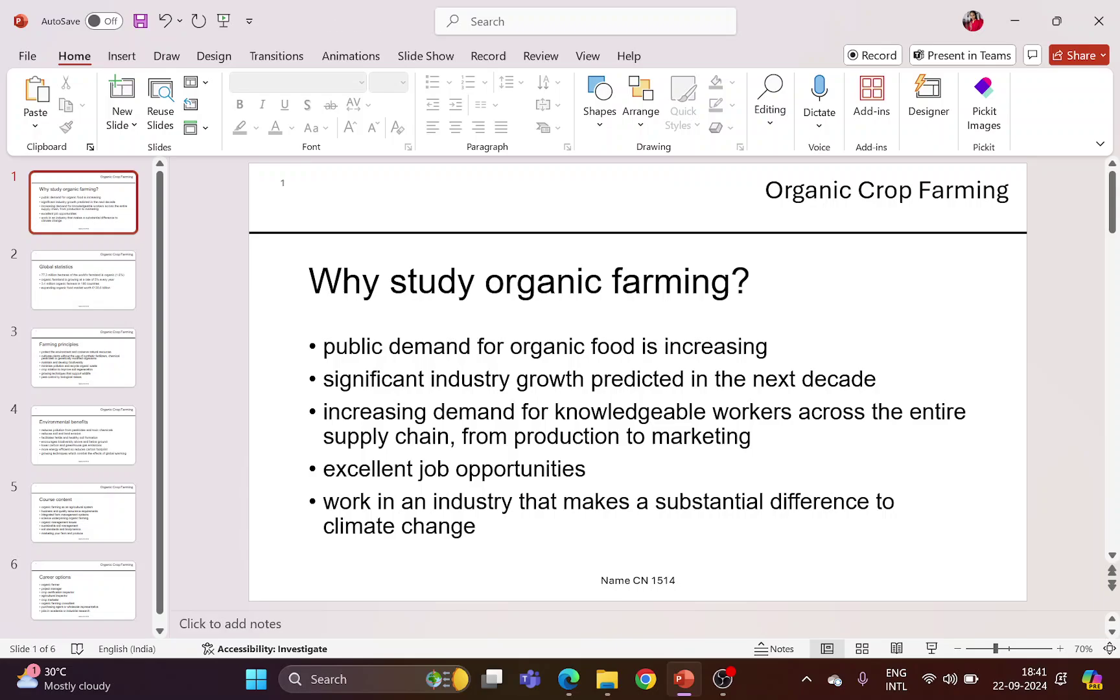
{"action": "key", "text": "alt+Tab"}
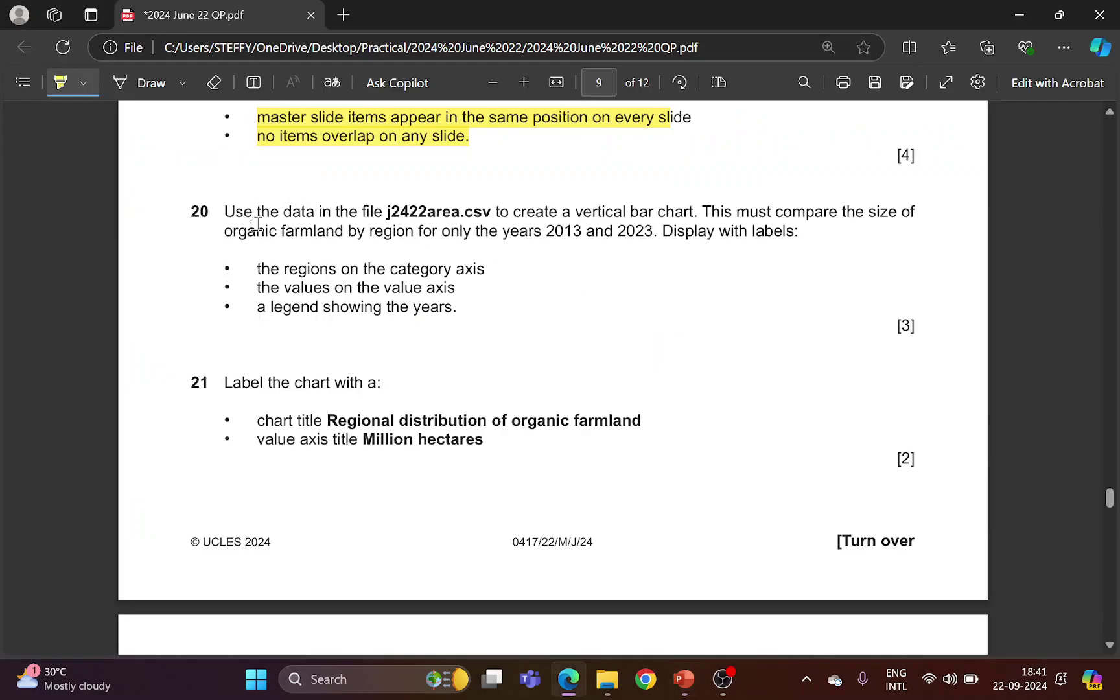
{"action": "left_click_drag", "start_coordinate": [387, 211], "coordinate": [486, 209]}
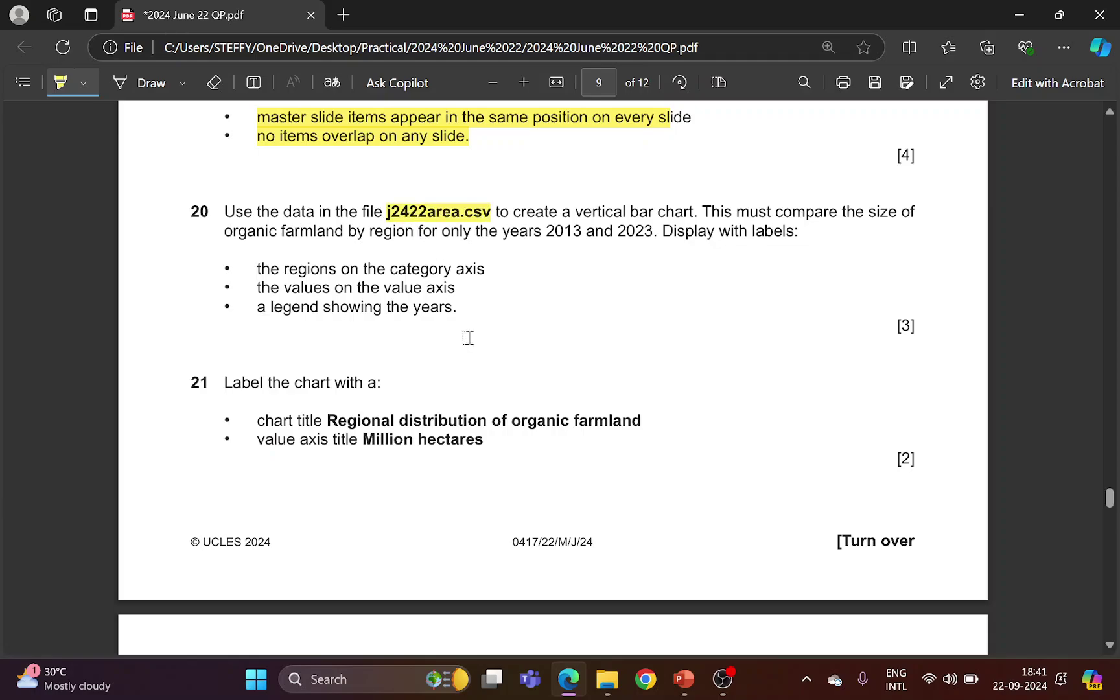
Open j2422area from the 2024 June 22 folder in Excel and autofit all column widths.
{"action": "left_click", "coordinate": [607, 679]}
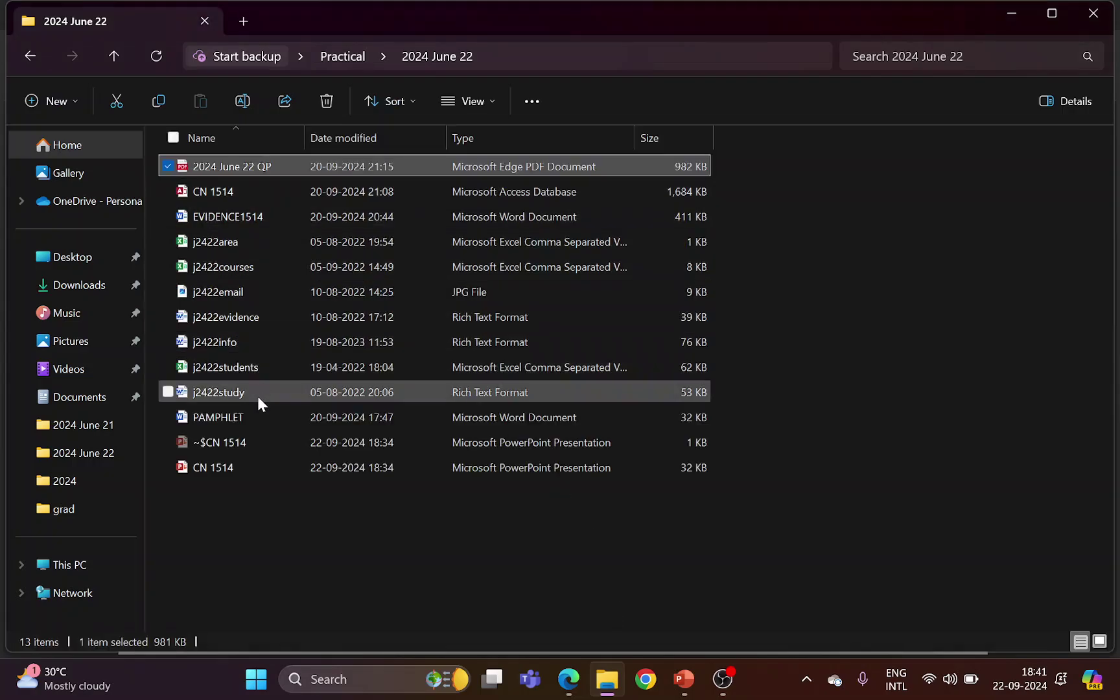
{"action": "double_click", "coordinate": [237, 245]}
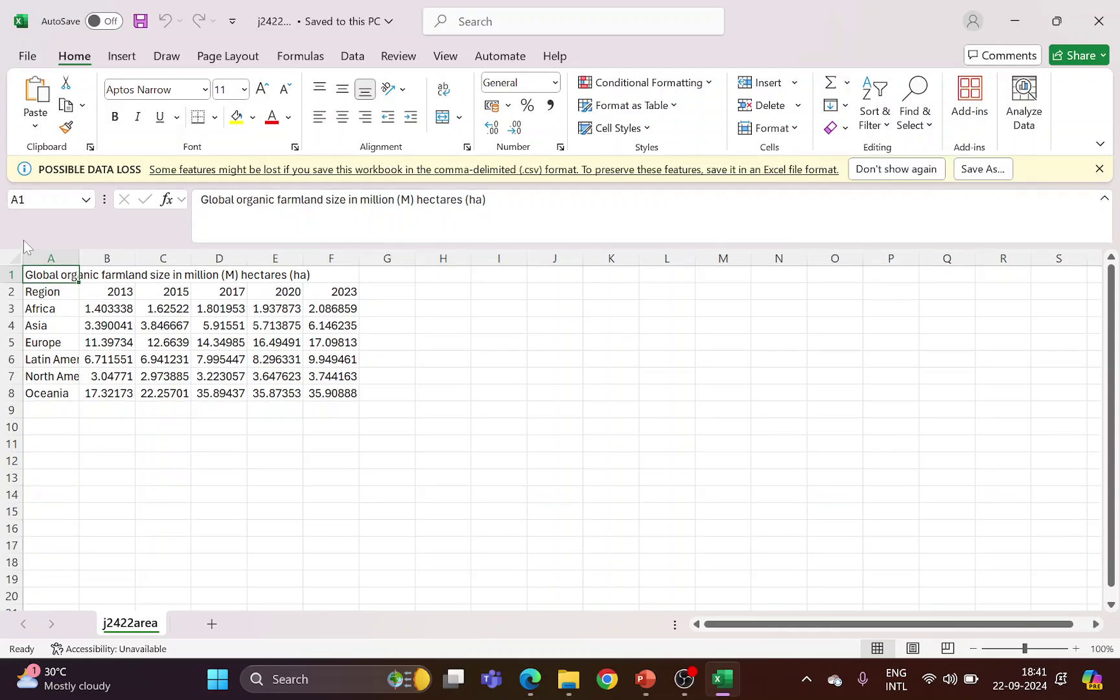
{"action": "left_click", "coordinate": [13, 261]}
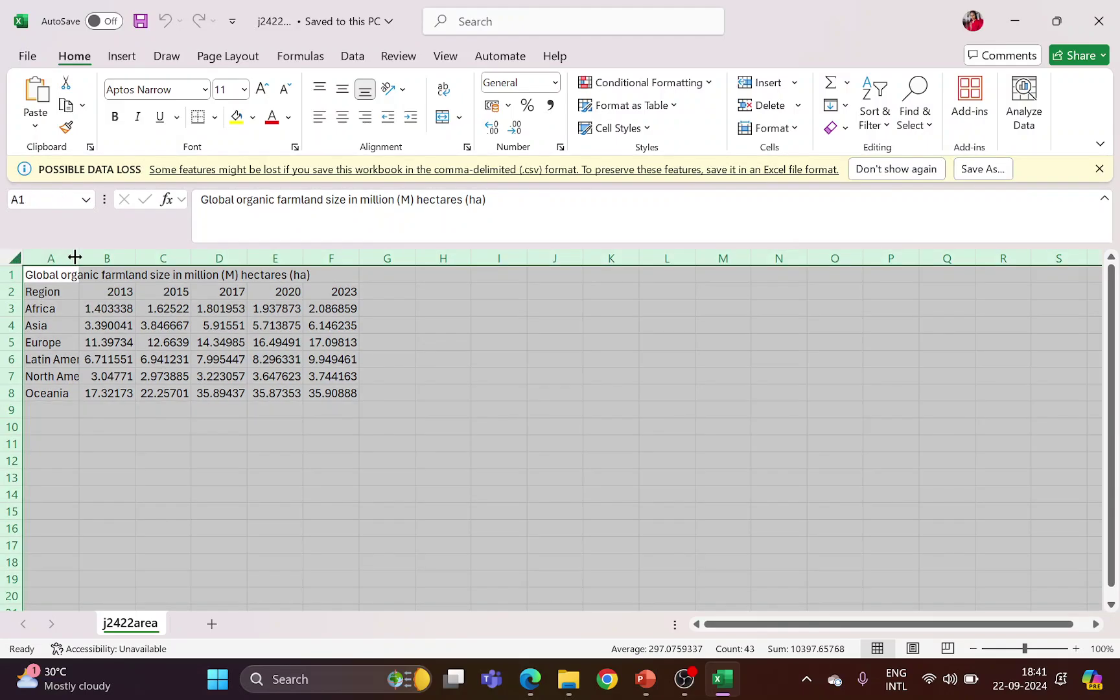
{"action": "double_click", "coordinate": [79, 258]}
{"action": "left_click", "coordinate": [790, 408]}
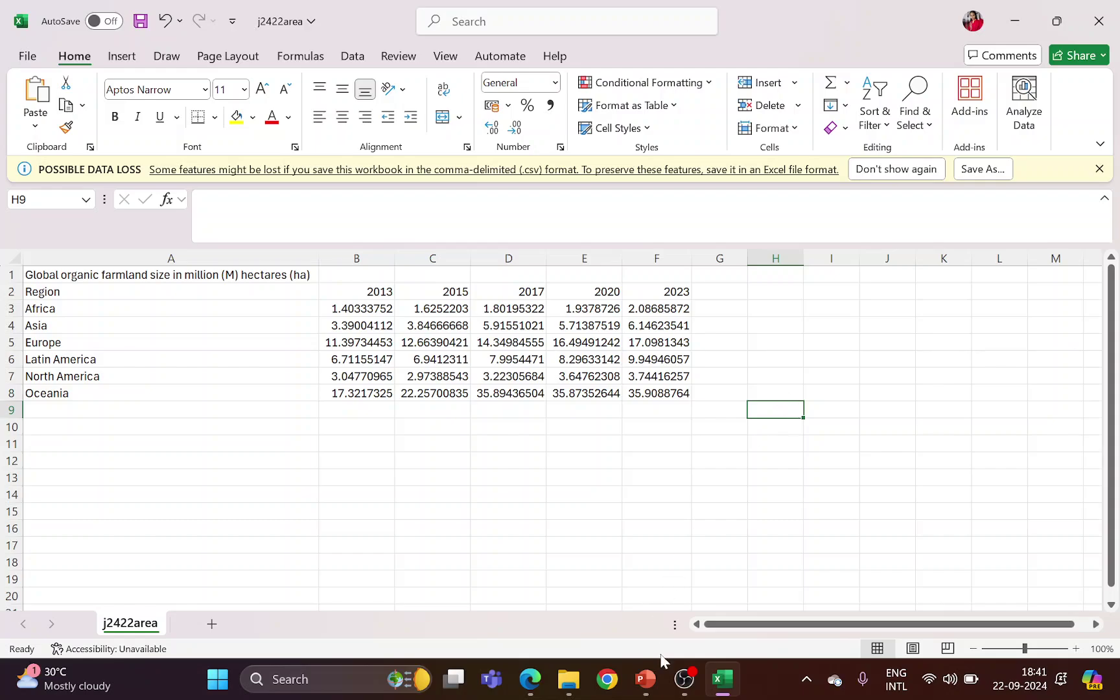
In the question paper PDF in Edge, highlight question 20's vertical bar chart, comparison by region and 2013 and 2023 requirements.
{"action": "left_click", "coordinate": [530, 679]}
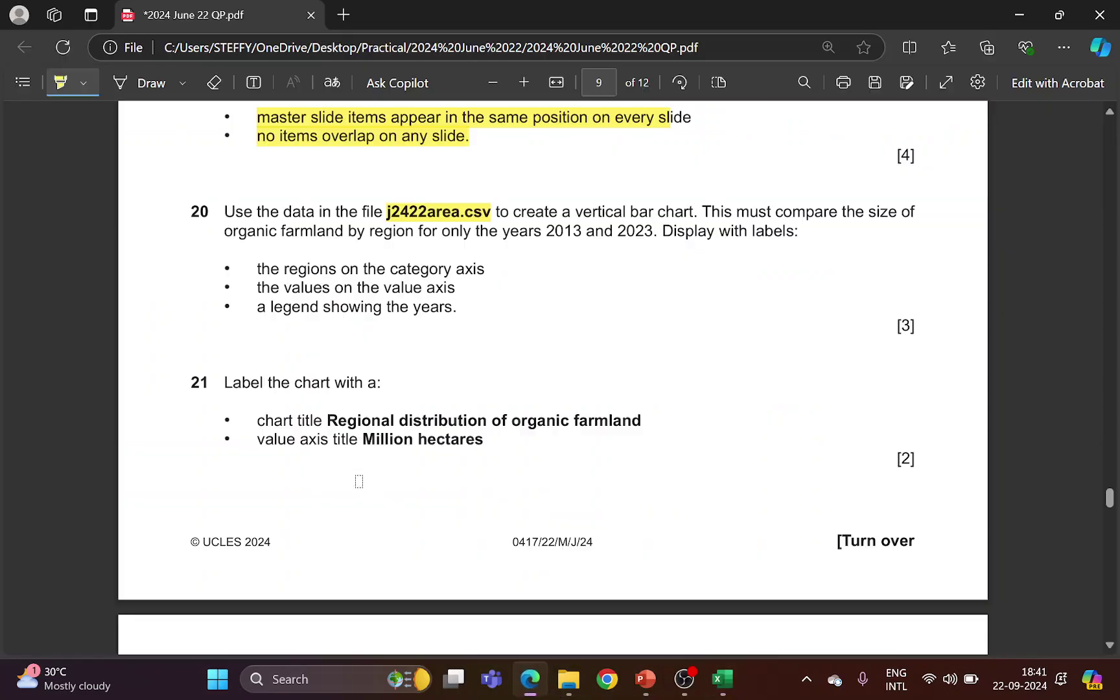
{"action": "left_click_drag", "start_coordinate": [519, 205], "coordinate": [695, 220]}
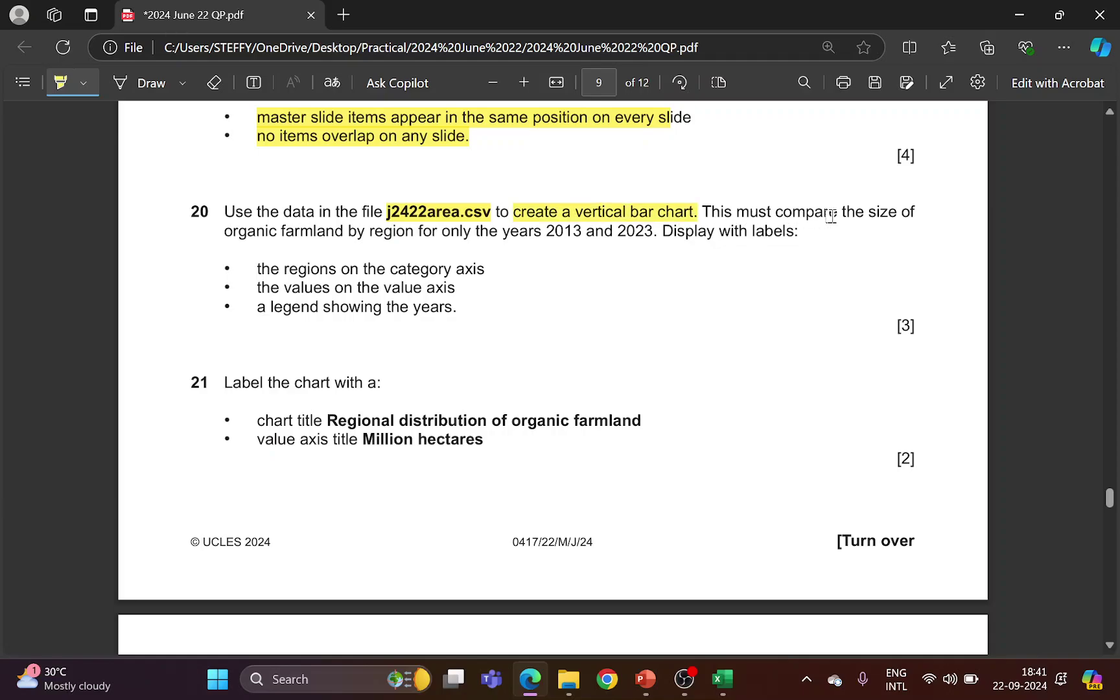
{"action": "left_click_drag", "start_coordinate": [780, 215], "coordinate": [905, 216]}
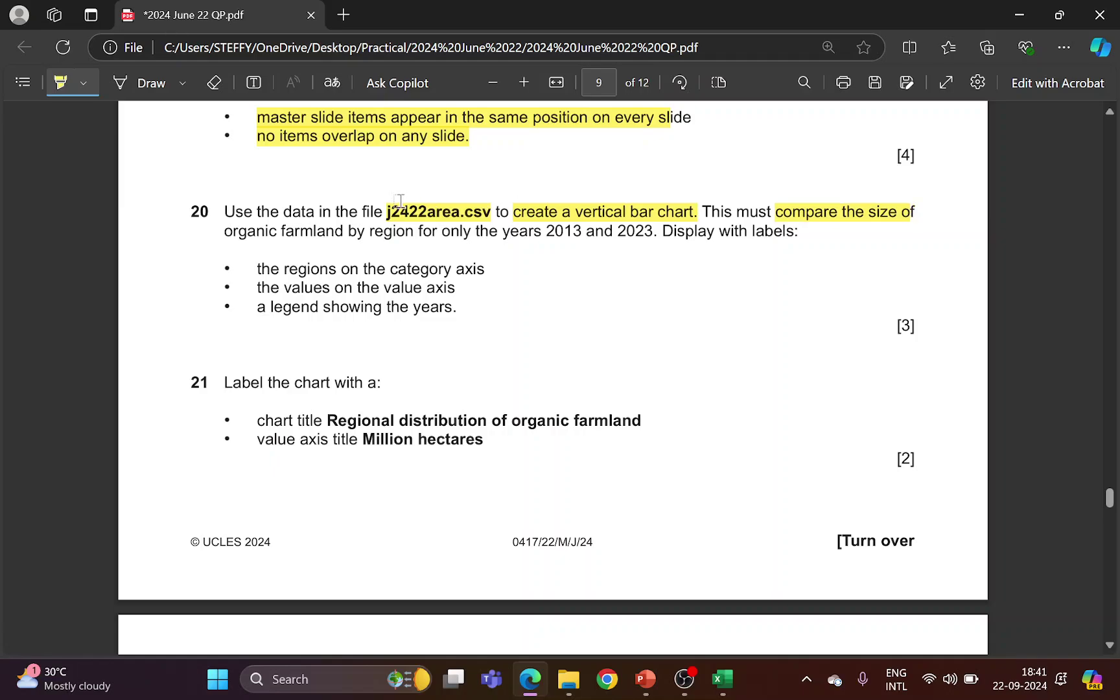
{"action": "mouse_move", "coordinate": [223, 232]}
{"action": "left_mouse_down"}
{"action": "mouse_move", "coordinate": [598, 223]}
{"action": "mouse_move", "coordinate": [654, 231]}
{"action": "left_mouse_up"}
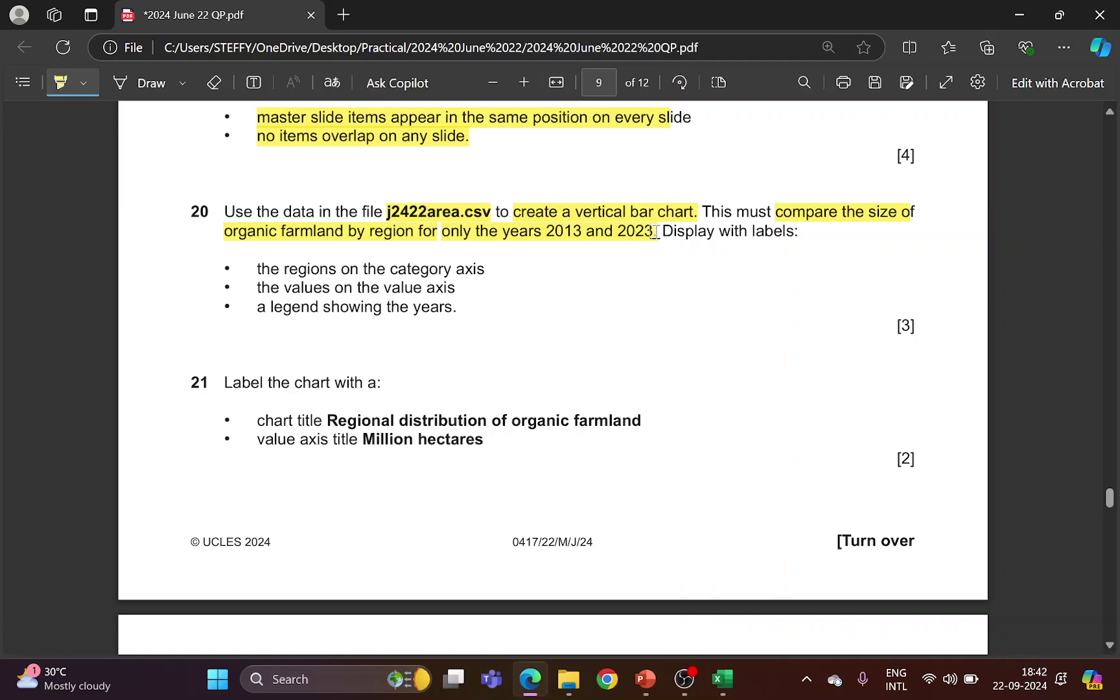
In the Excel workbook, insert a clustered column chart from the 2013 and 2023 columns, B2:B8 and F2:F8.
{"action": "key", "text": "alt+Tab"}
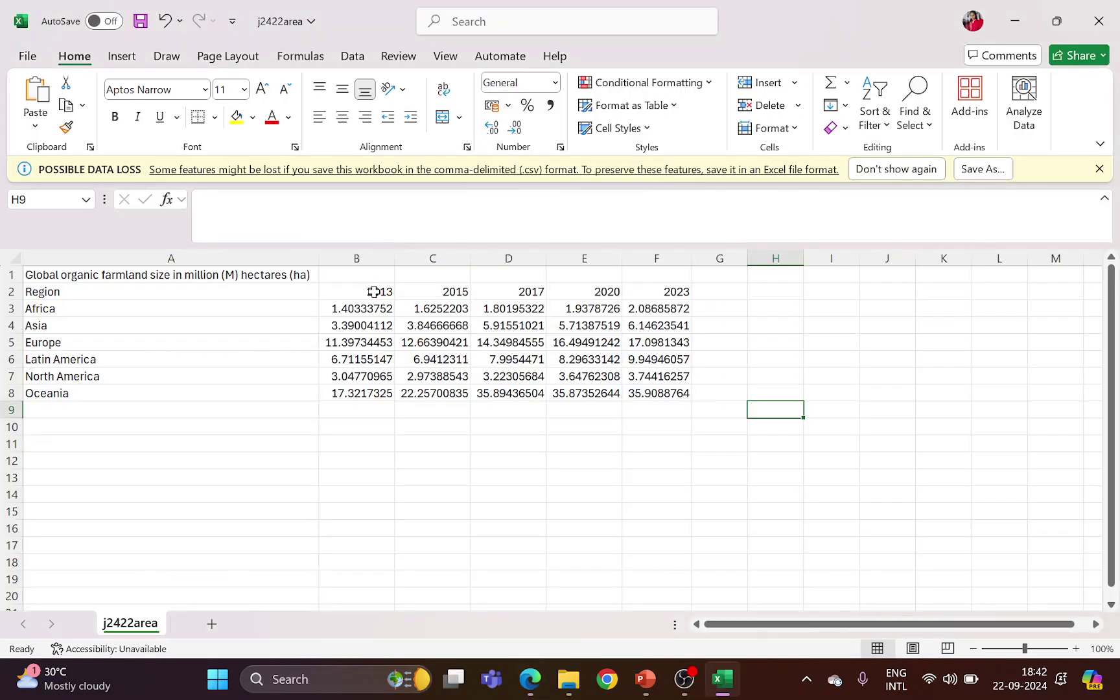
{"action": "left_click_drag", "start_coordinate": [374, 292], "coordinate": [379, 389]}
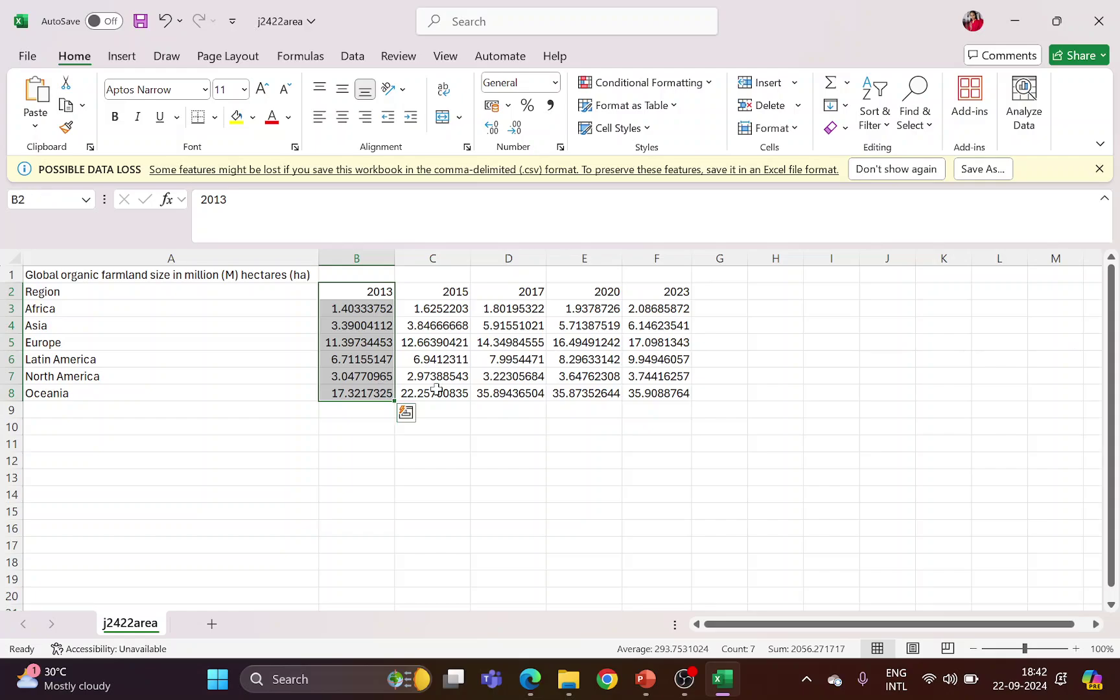
{"action": "left_click_drag", "start_coordinate": [678, 293], "coordinate": [674, 395], "text": "ctrl"}
{"action": "left_click", "coordinate": [120, 58]}
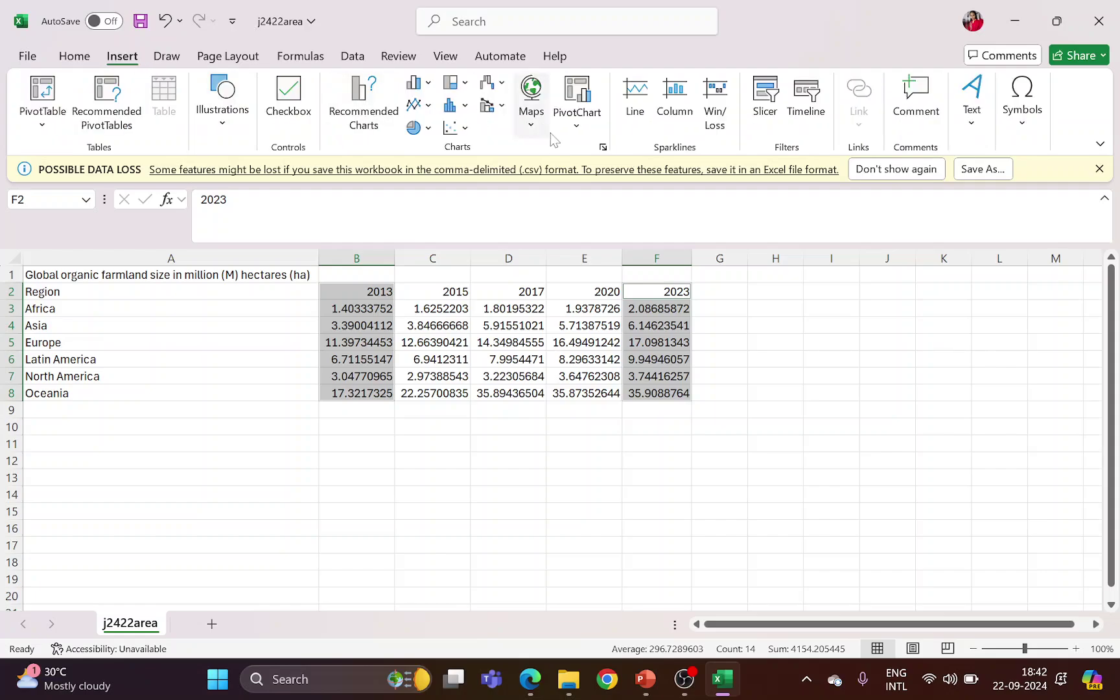
{"action": "left_click", "coordinate": [369, 126]}
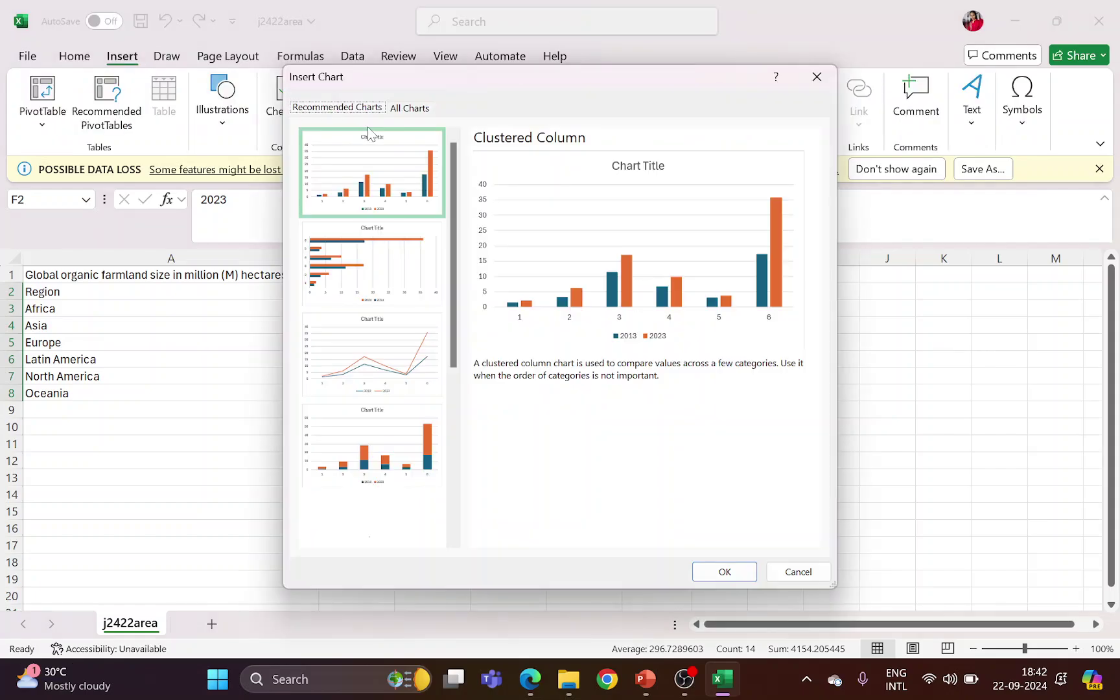
{"action": "left_click", "coordinate": [397, 193]}
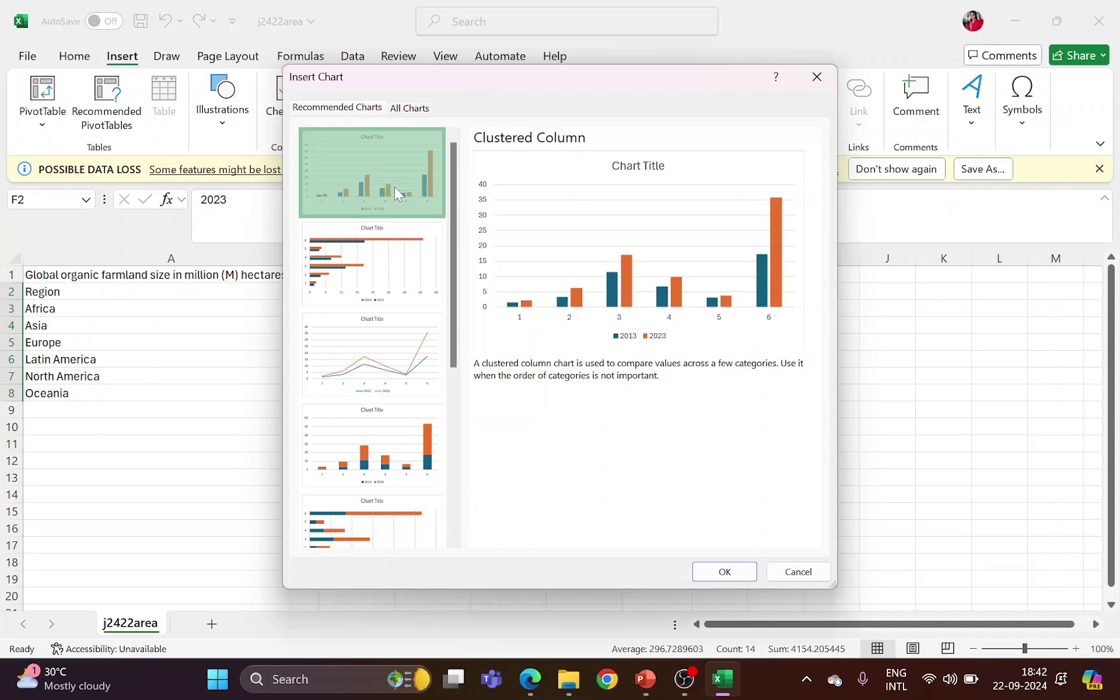
{"action": "left_click", "coordinate": [723, 573]}
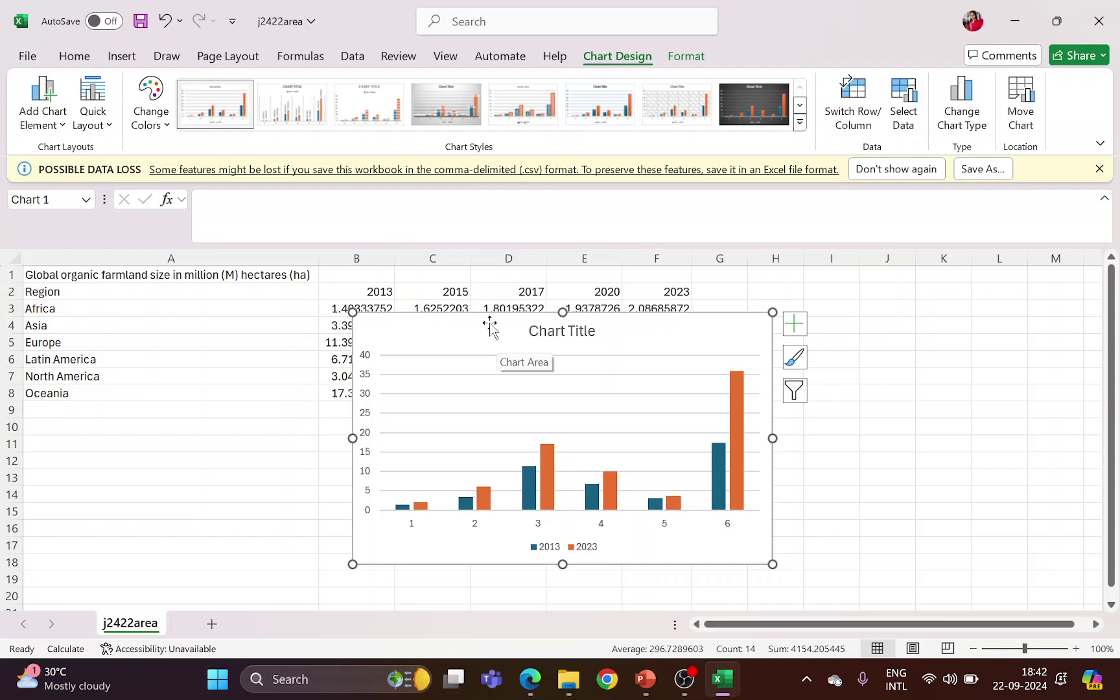
Highlight the requirement for regions on the category axis in the Edge question paper, and return to the Excel workbook.
{"action": "key", "text": "alt+Tab"}
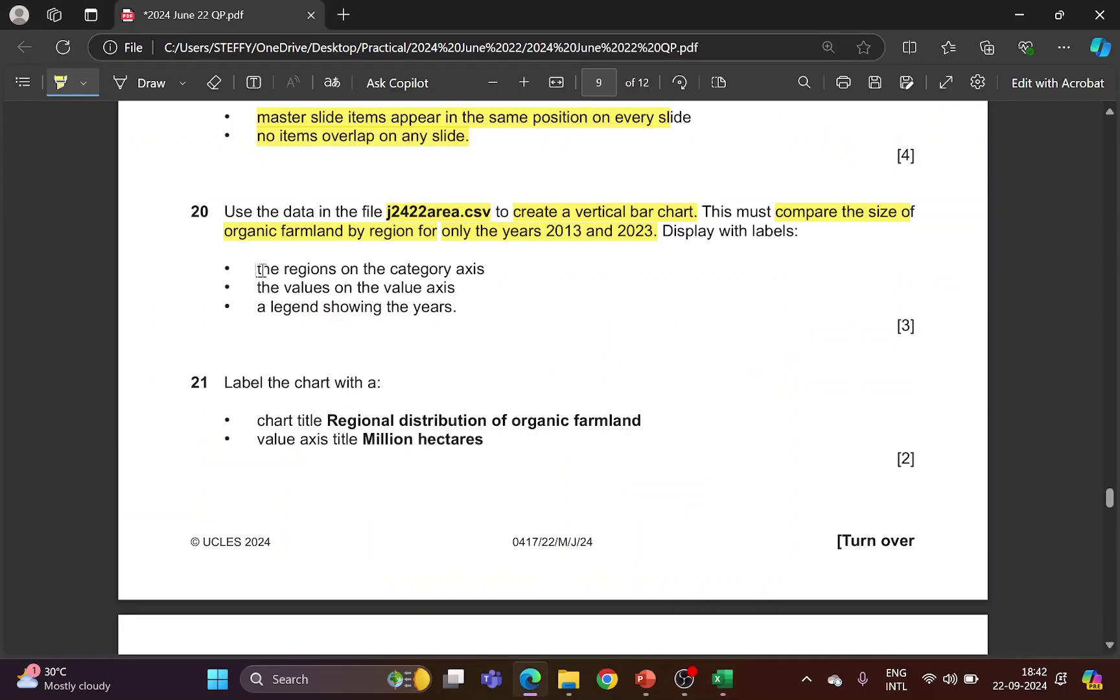
{"action": "mouse_move", "coordinate": [259, 270]}
{"action": "left_mouse_down"}
{"action": "mouse_move", "coordinate": [362, 269]}
{"action": "mouse_move", "coordinate": [449, 290]}
{"action": "mouse_move", "coordinate": [467, 278]}
{"action": "left_mouse_up"}
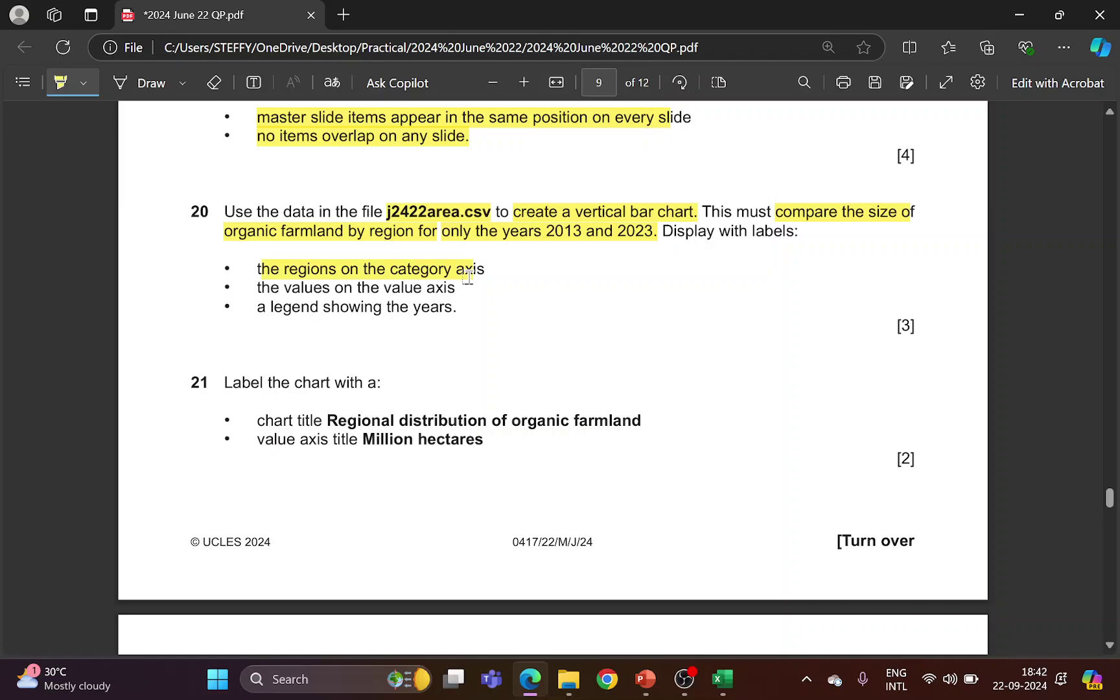
{"action": "key", "text": "alt+Tab"}
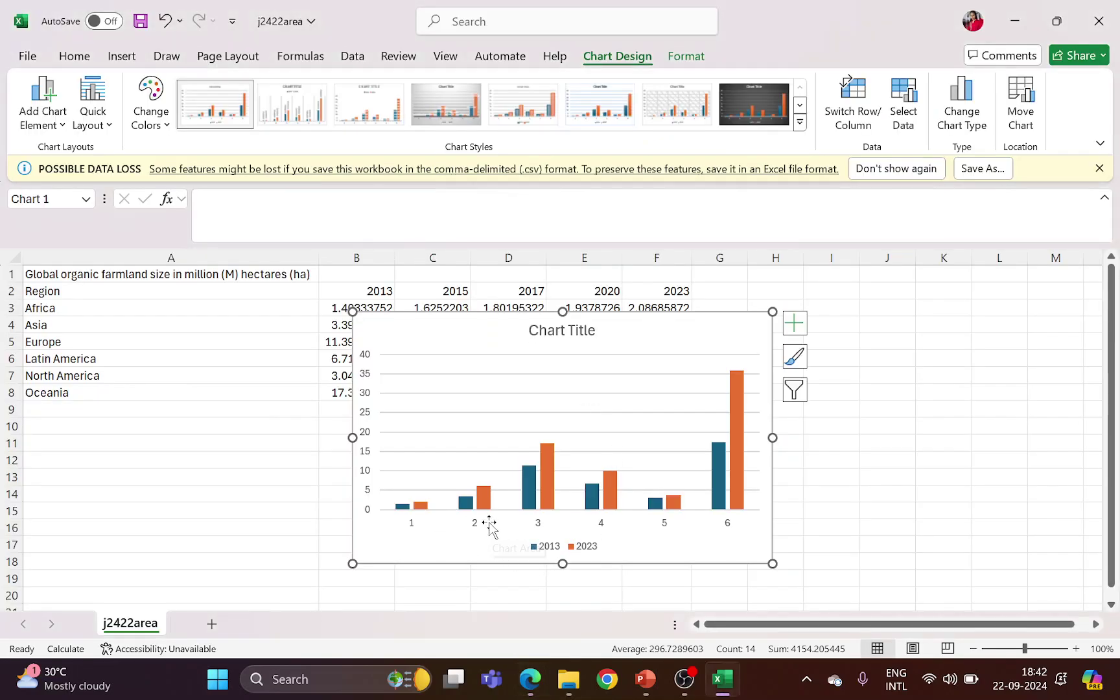
Set the chart's horizontal axis labels to the region names in A3:A8.
{"action": "left_click", "coordinate": [475, 525]}
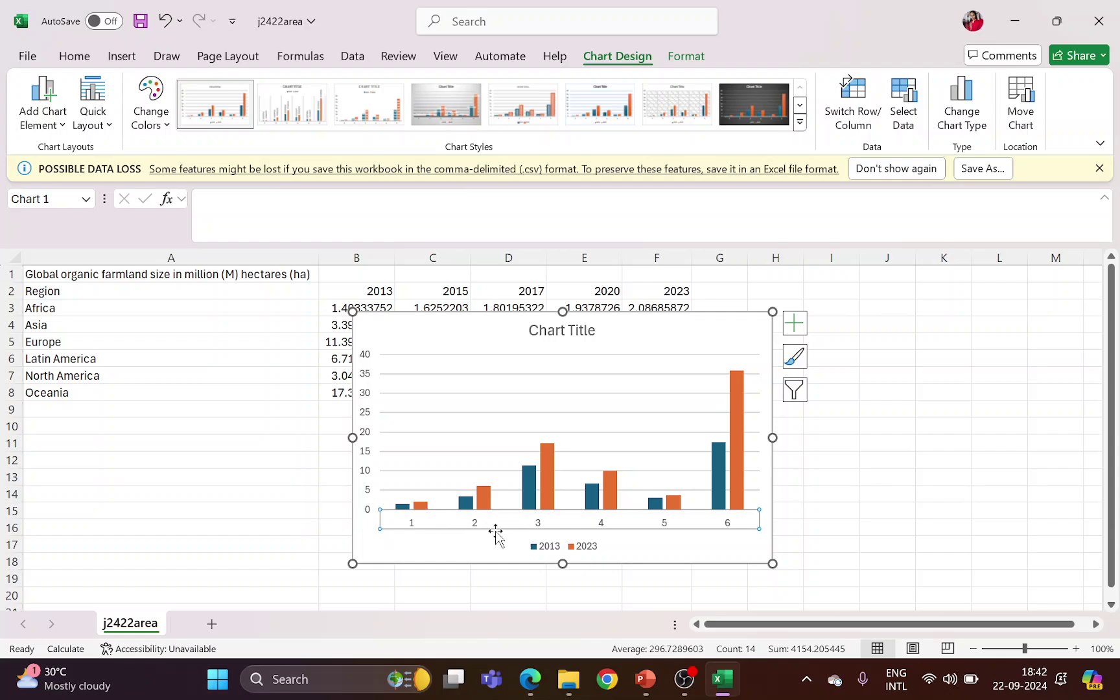
{"action": "key", "text": "alt+Tab"}
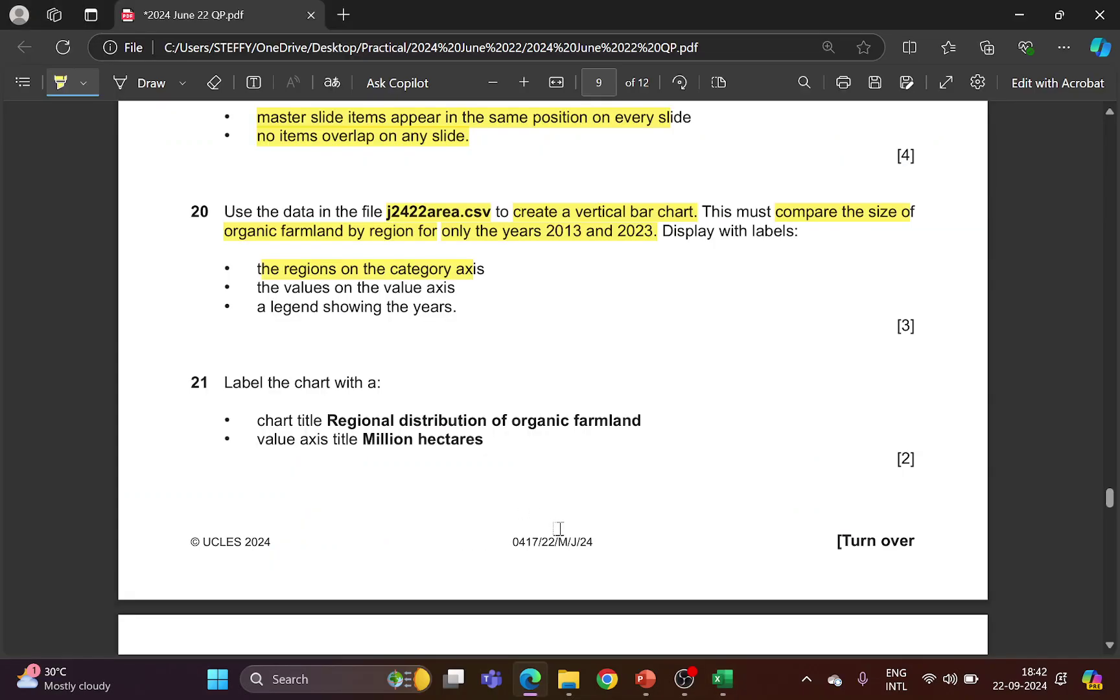
{"action": "key", "text": "alt+Tab"}
{"action": "right_click", "coordinate": [475, 525]}
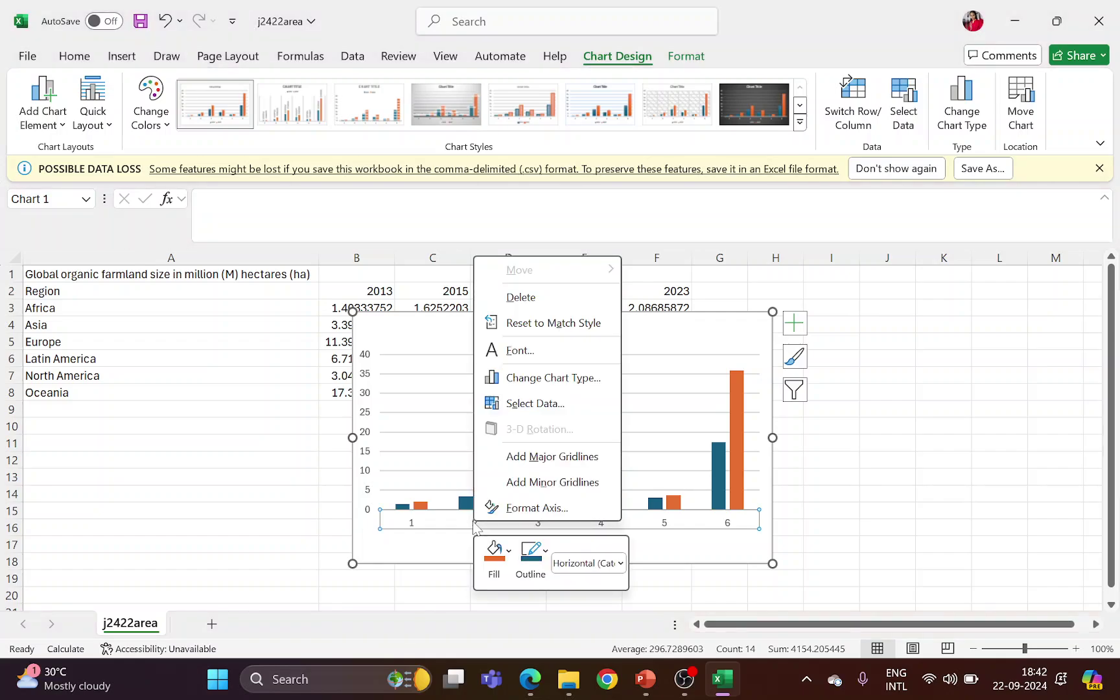
{"action": "left_click", "coordinate": [528, 403]}
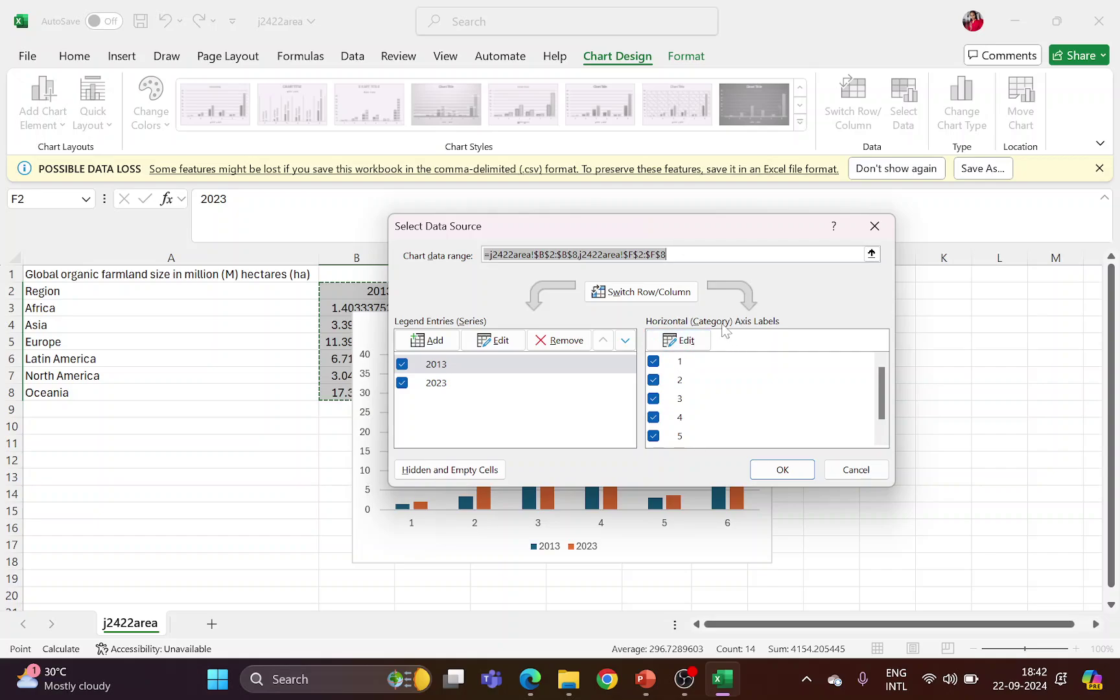
{"action": "left_click", "coordinate": [684, 343]}
{"action": "left_click_drag", "start_coordinate": [107, 309], "coordinate": [108, 386]}
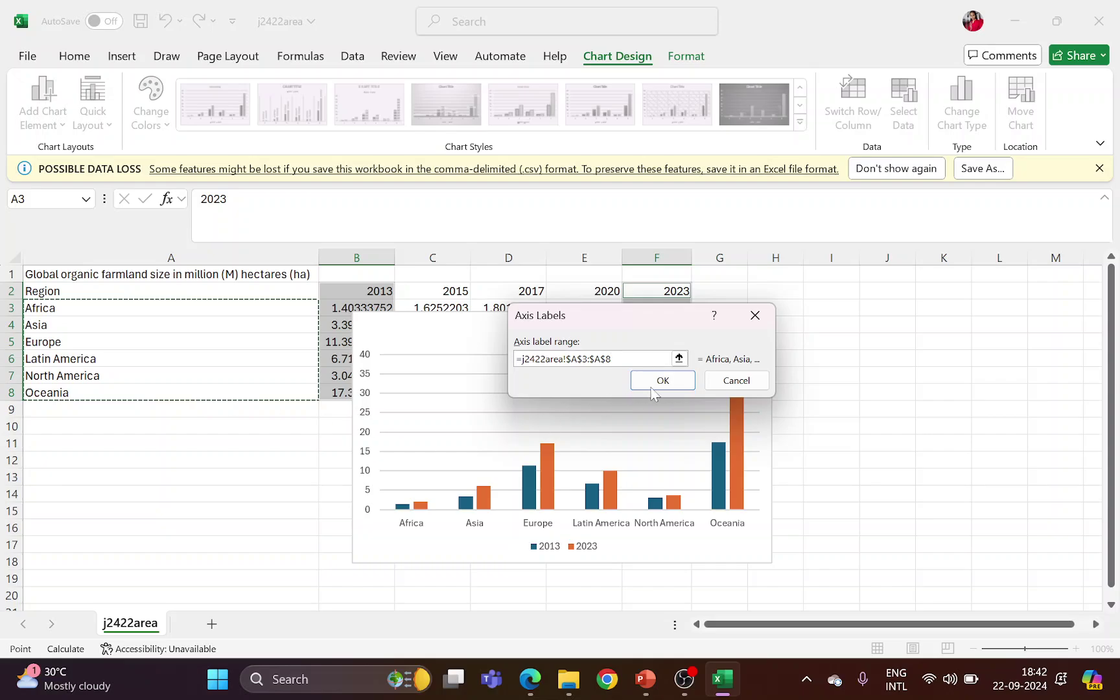
{"action": "left_click", "coordinate": [684, 385]}
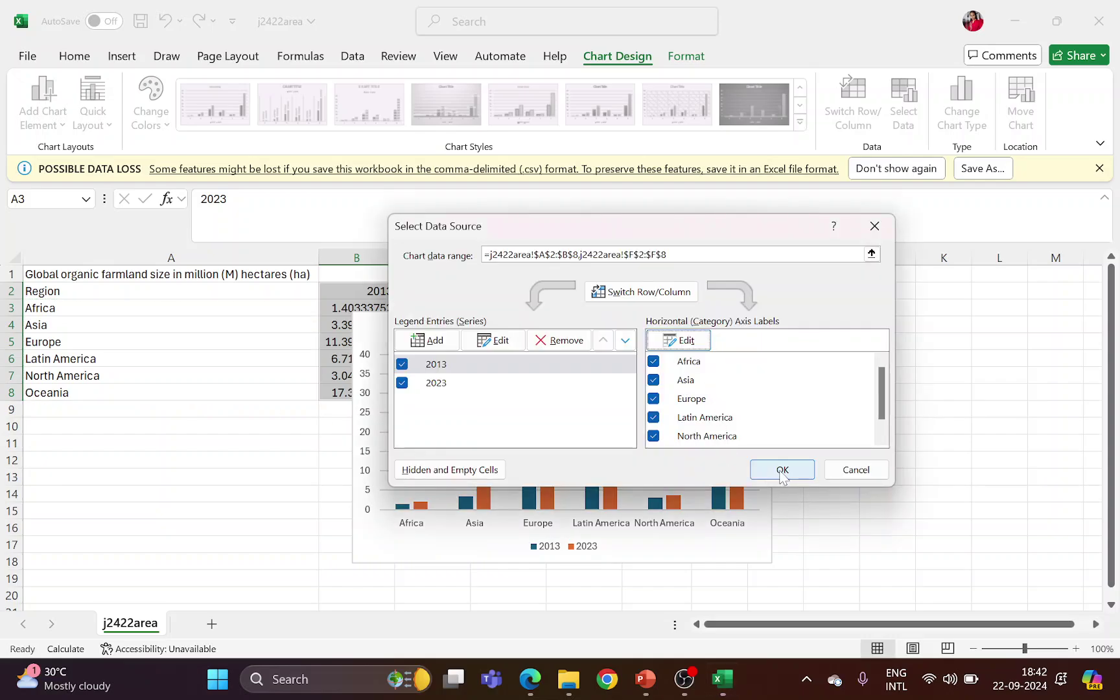
{"action": "left_click", "coordinate": [783, 469]}
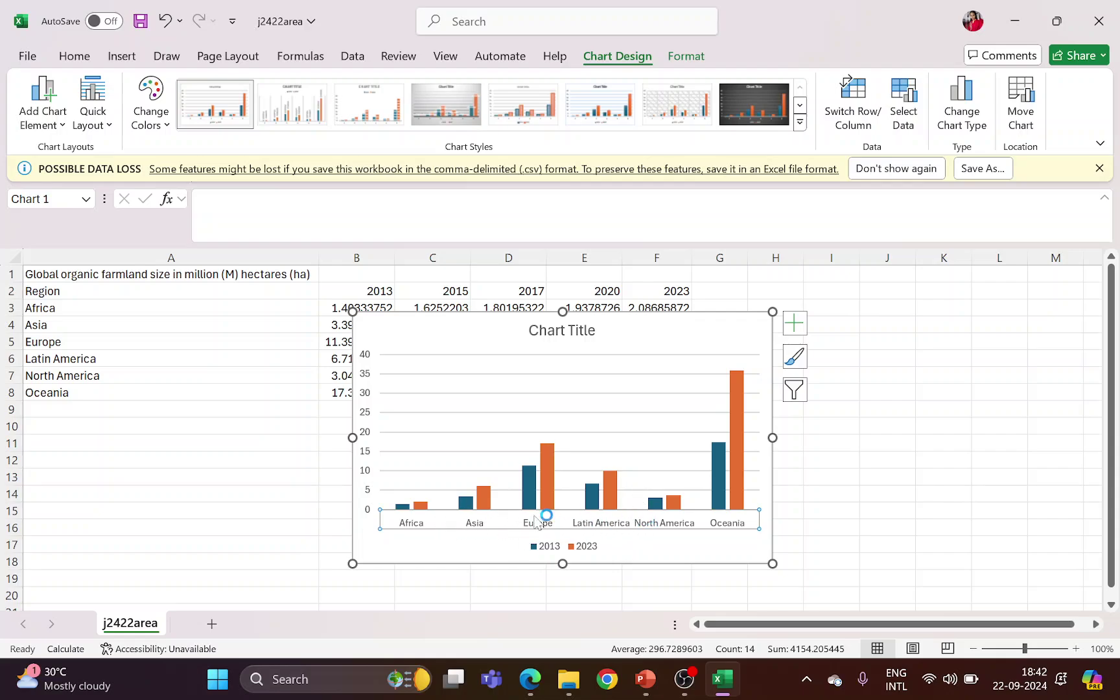
Highlight the requirement for values on the value axis in the Edge question paper, and select the value axis of the Excel chart.
{"action": "key", "text": "alt+Tab"}
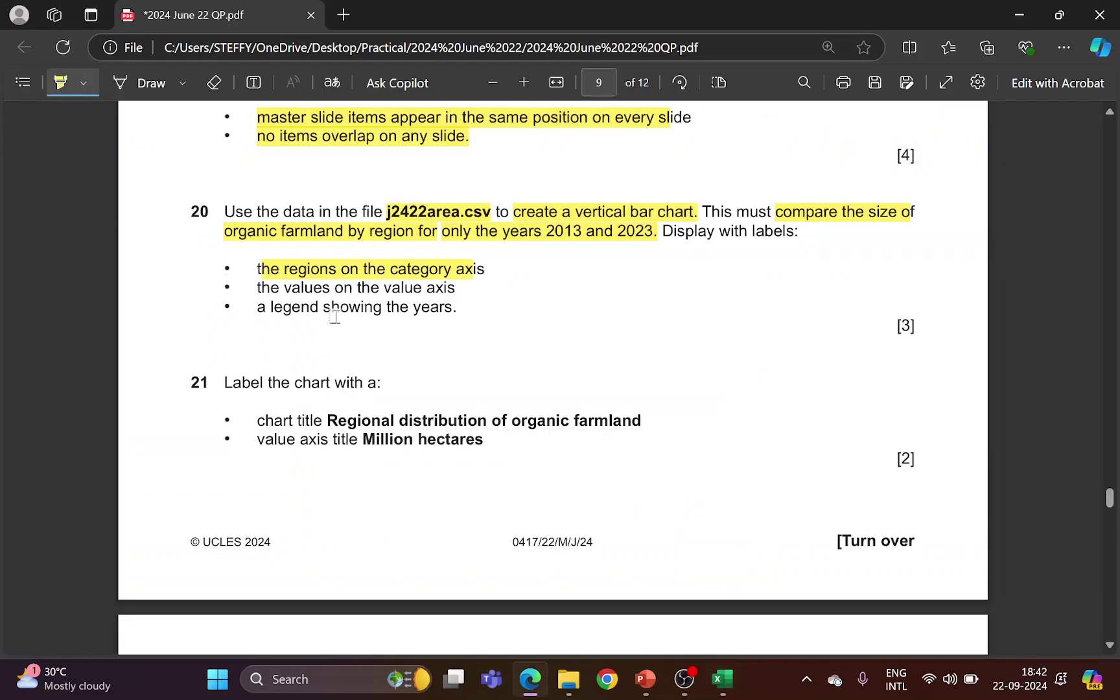
{"action": "left_click_drag", "start_coordinate": [274, 293], "coordinate": [452, 291]}
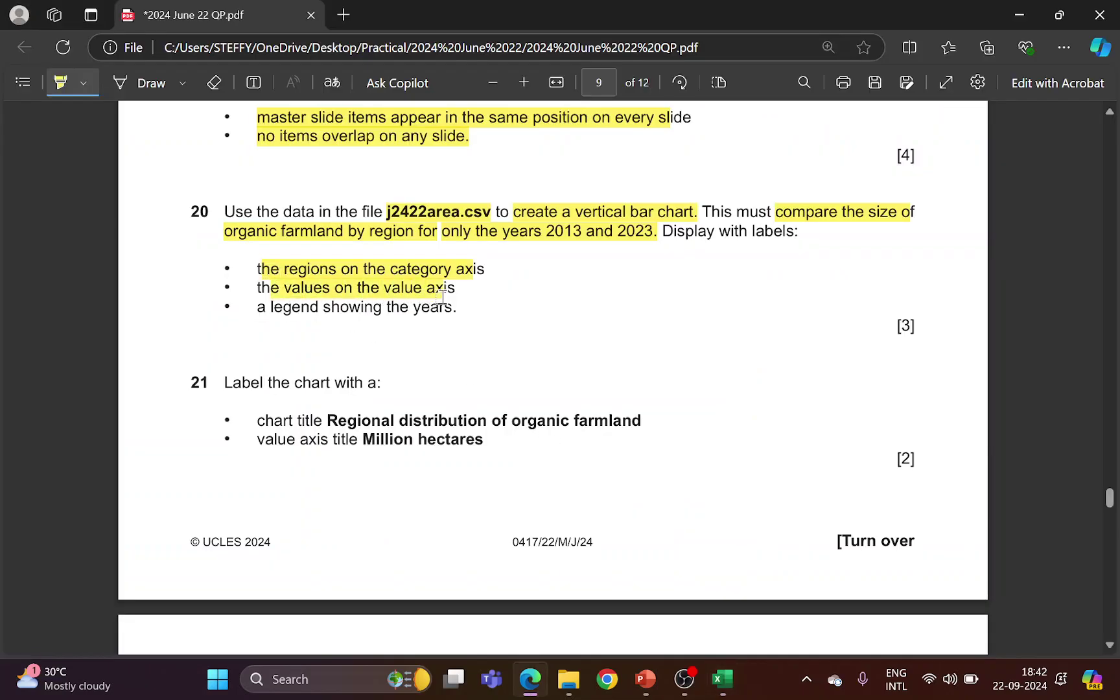
{"action": "key", "text": "alt+Tab"}
{"action": "left_click", "coordinate": [368, 423]}
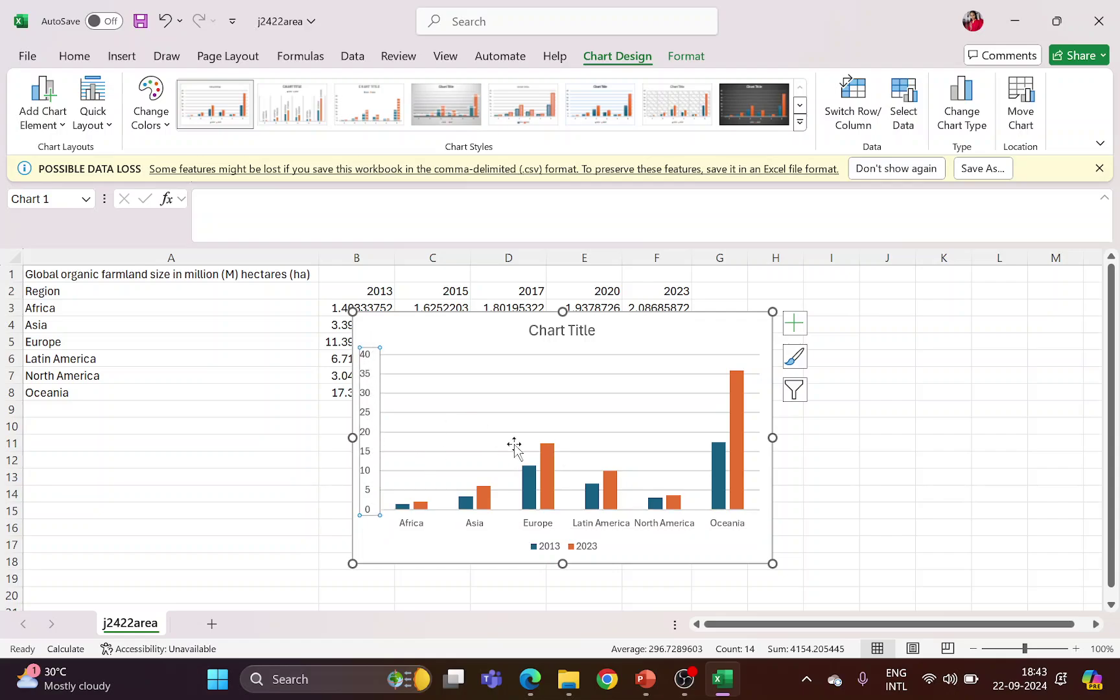
Highlight the requirement for a legend showing the years in the Edge question paper, and select the legend of the Excel chart.
{"action": "key", "text": "alt+Tab"}
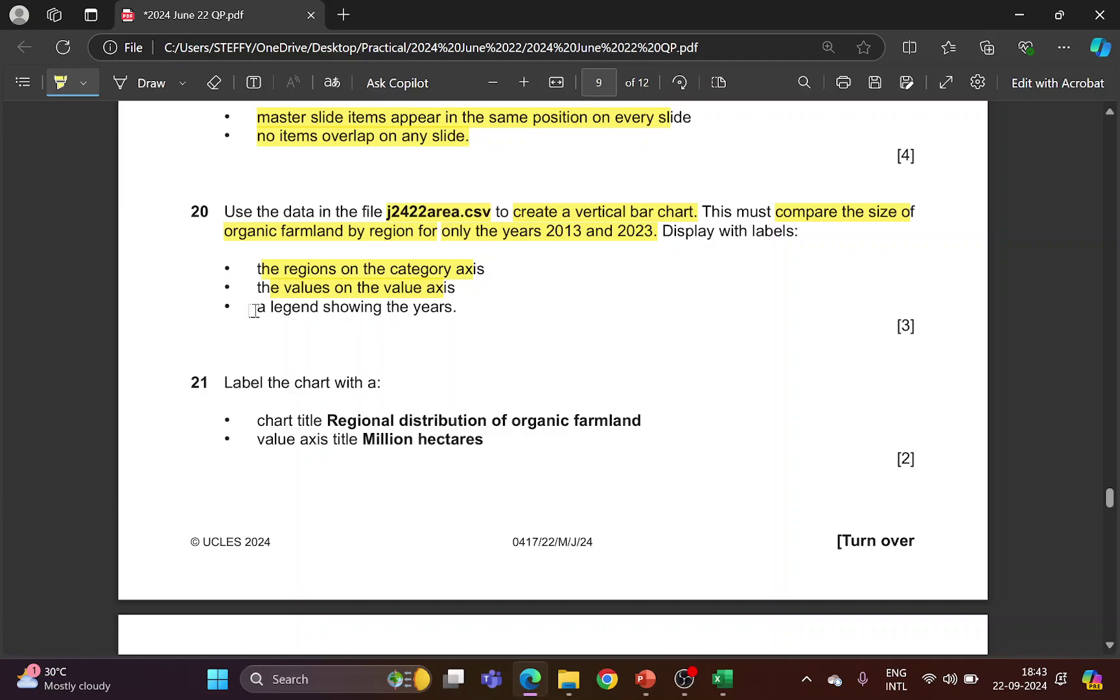
{"action": "left_click_drag", "start_coordinate": [253, 310], "coordinate": [431, 311]}
{"action": "key", "text": "alt+Tab"}
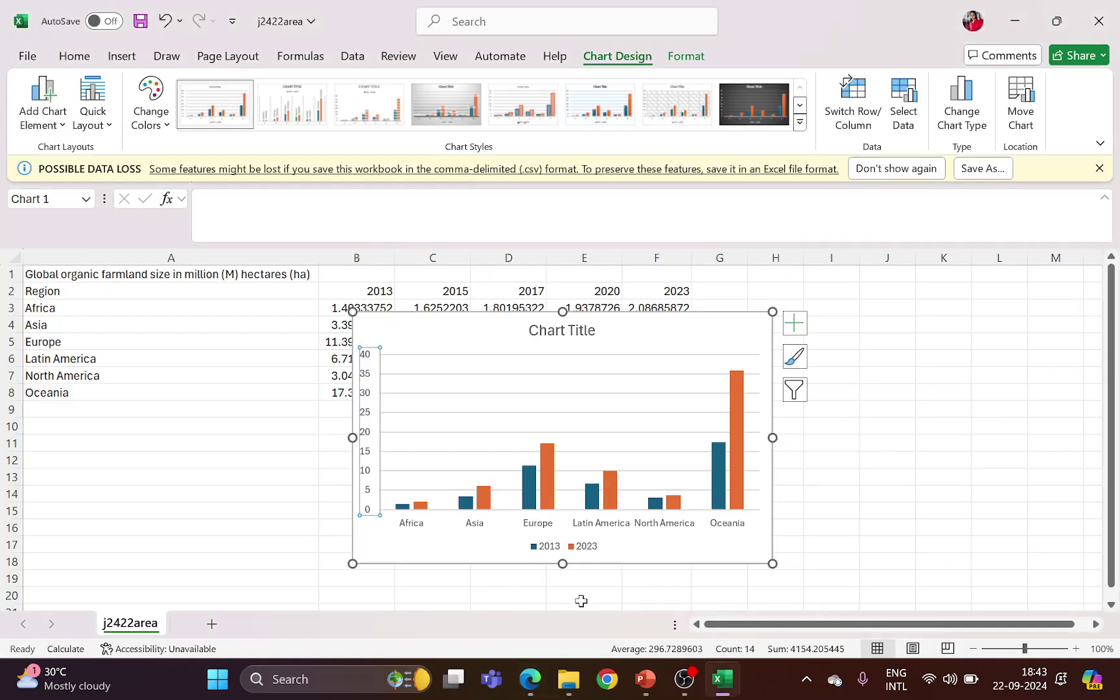
{"action": "left_click", "coordinate": [588, 548]}
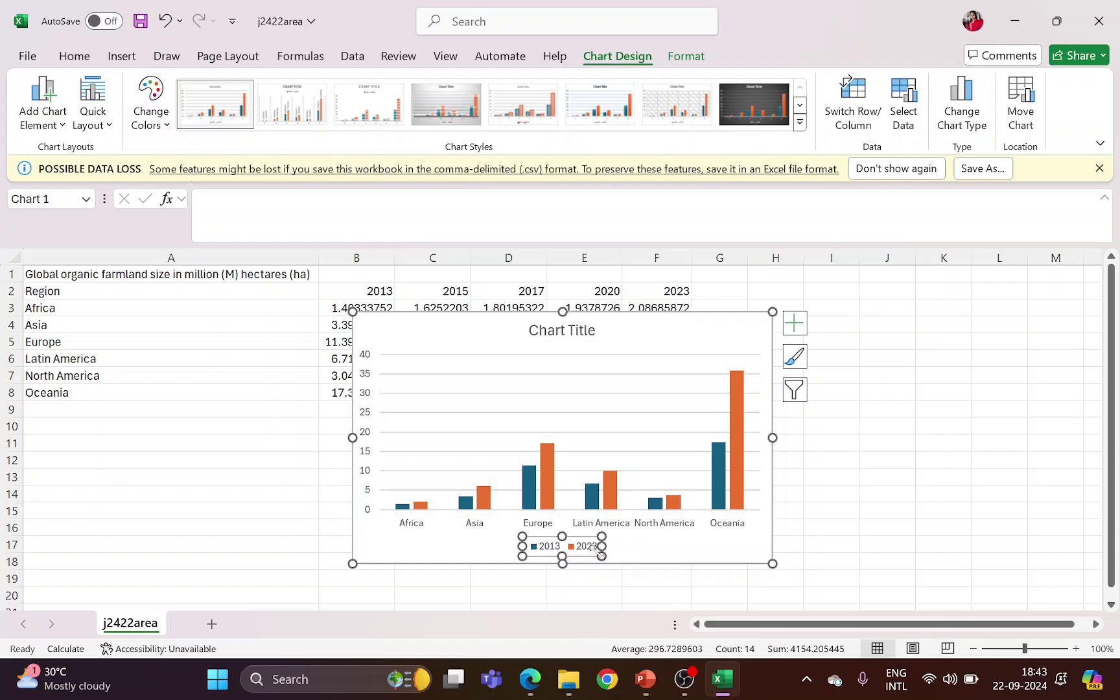
Move the chart up over the data table and check in its chart elements that the legend is enabled.
{"action": "left_click", "coordinate": [1075, 649]}
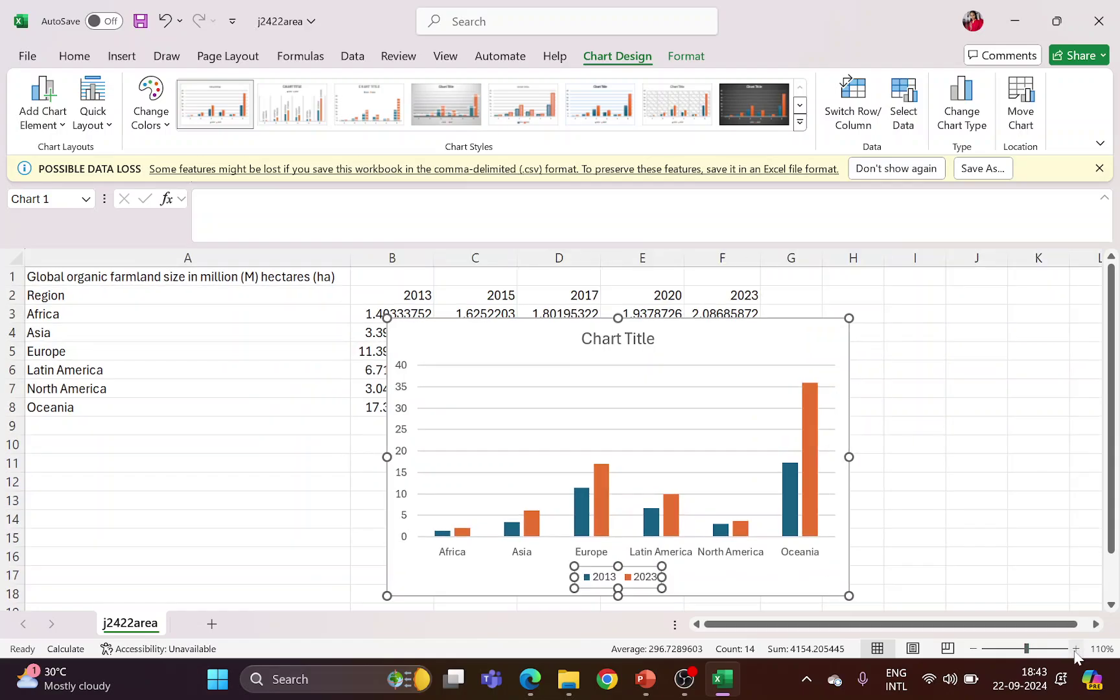
{"action": "left_click_drag", "start_coordinate": [494, 344], "coordinate": [381, 301]}
{"action": "left_click", "coordinate": [499, 535]}
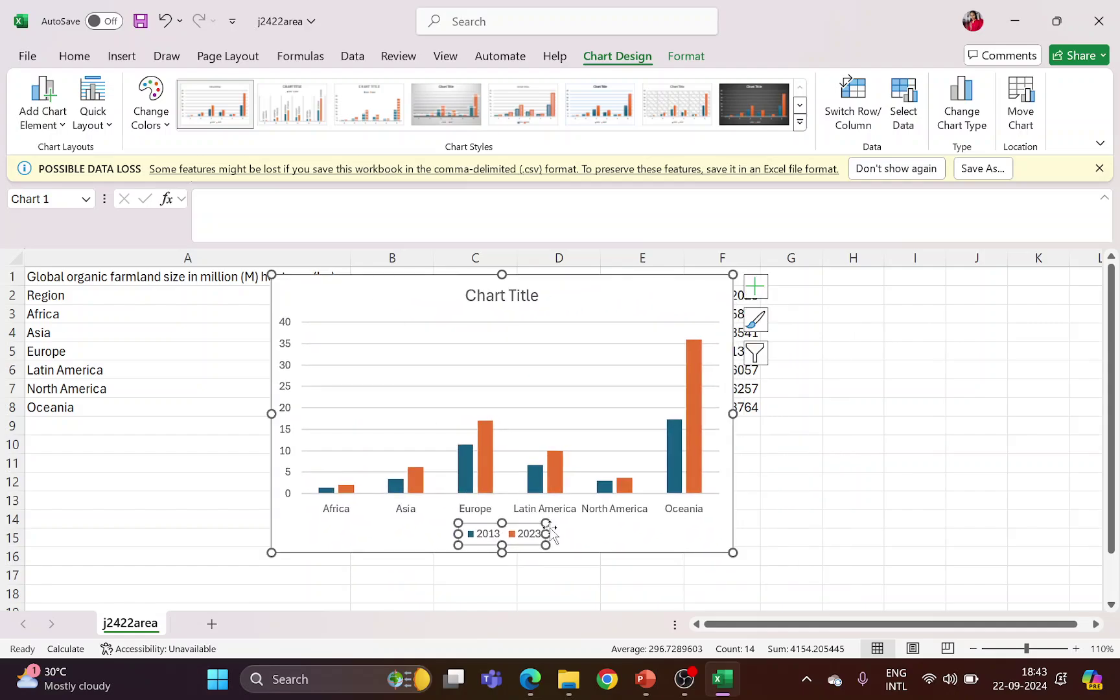
{"action": "left_click", "coordinate": [754, 285]}
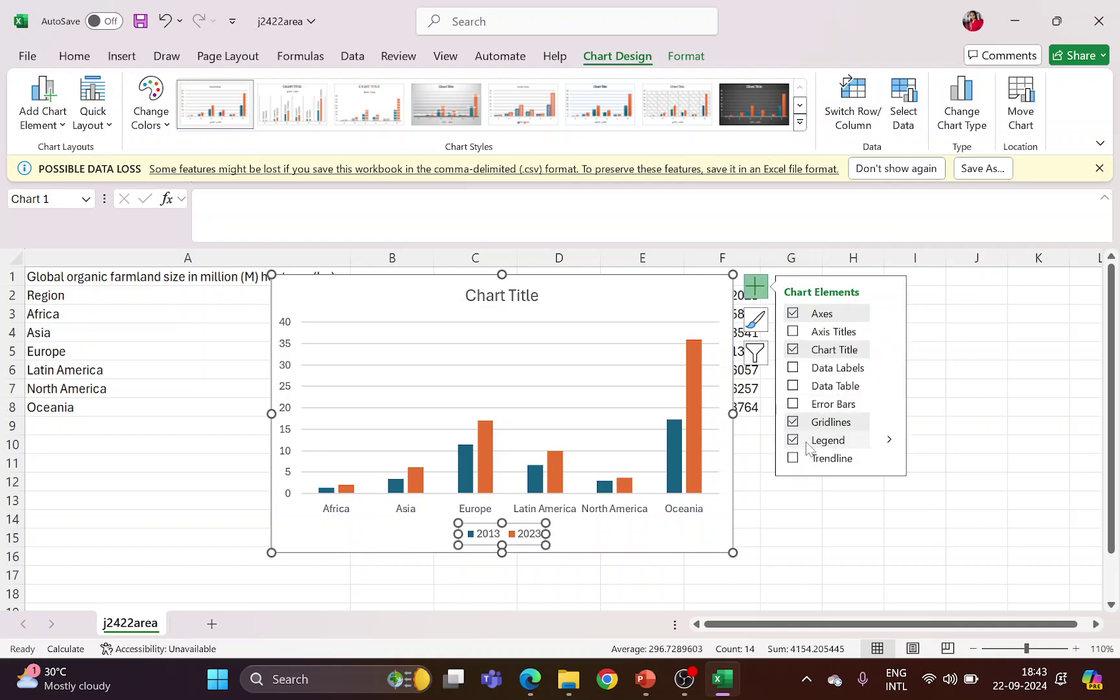
{"action": "left_click", "coordinate": [932, 392]}
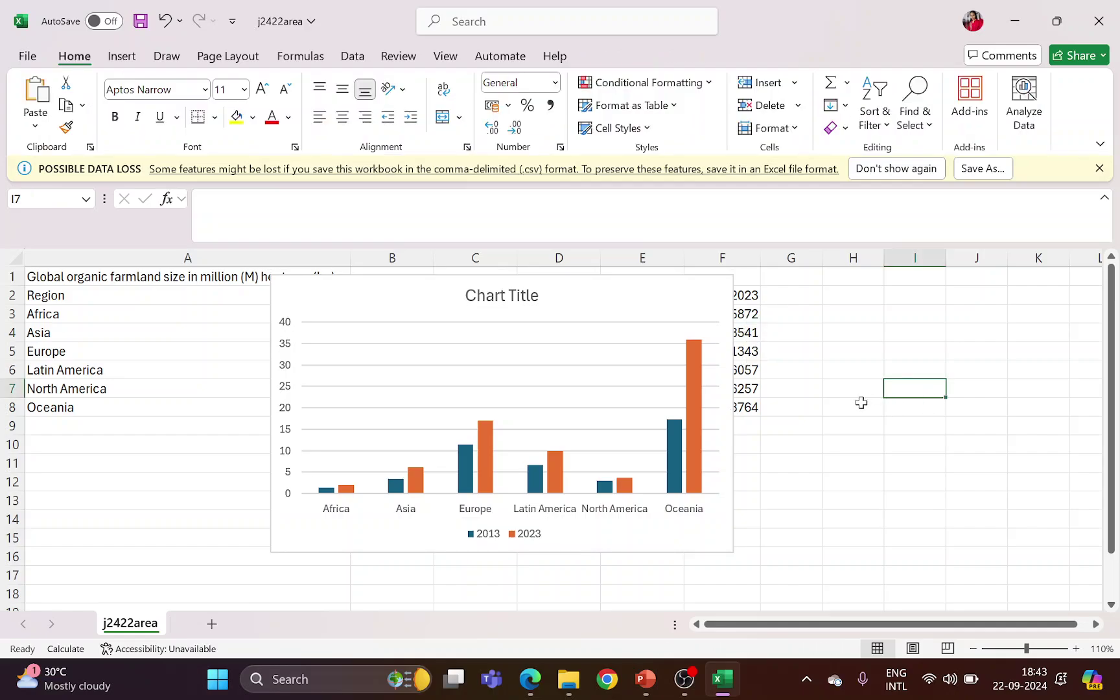
Highlight the chart title "Regional distribution of organic farmland" in question 21 of the Edge question paper, and return to the Excel workbook.
{"action": "key", "text": "alt+Tab"}
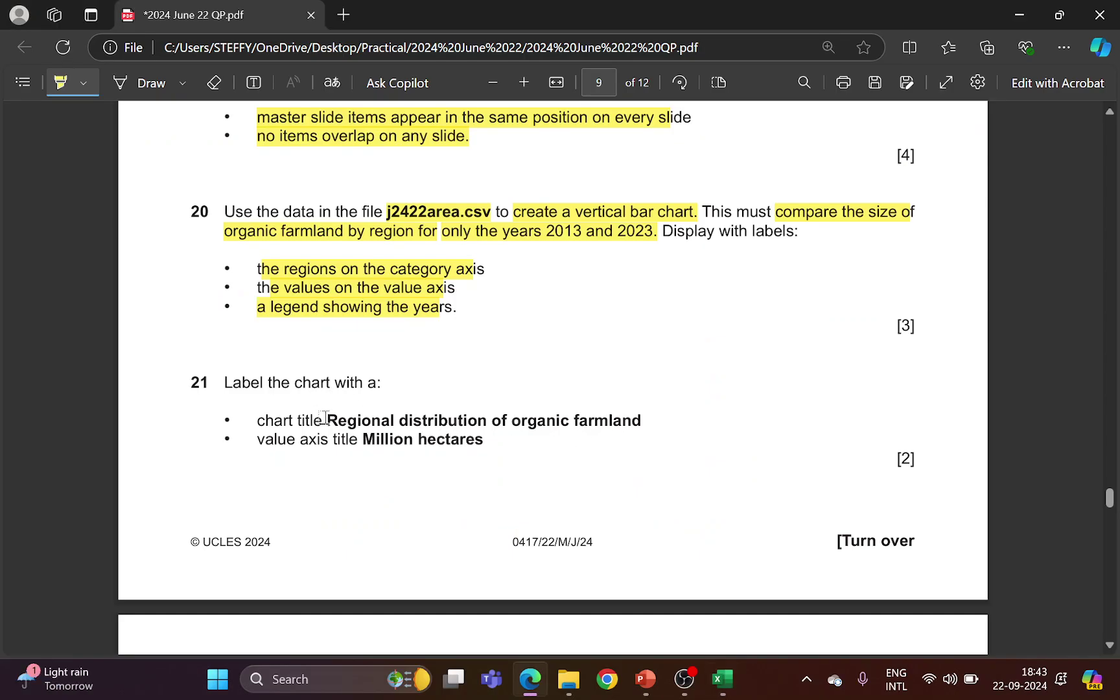
{"action": "left_click_drag", "start_coordinate": [327, 422], "coordinate": [645, 421]}
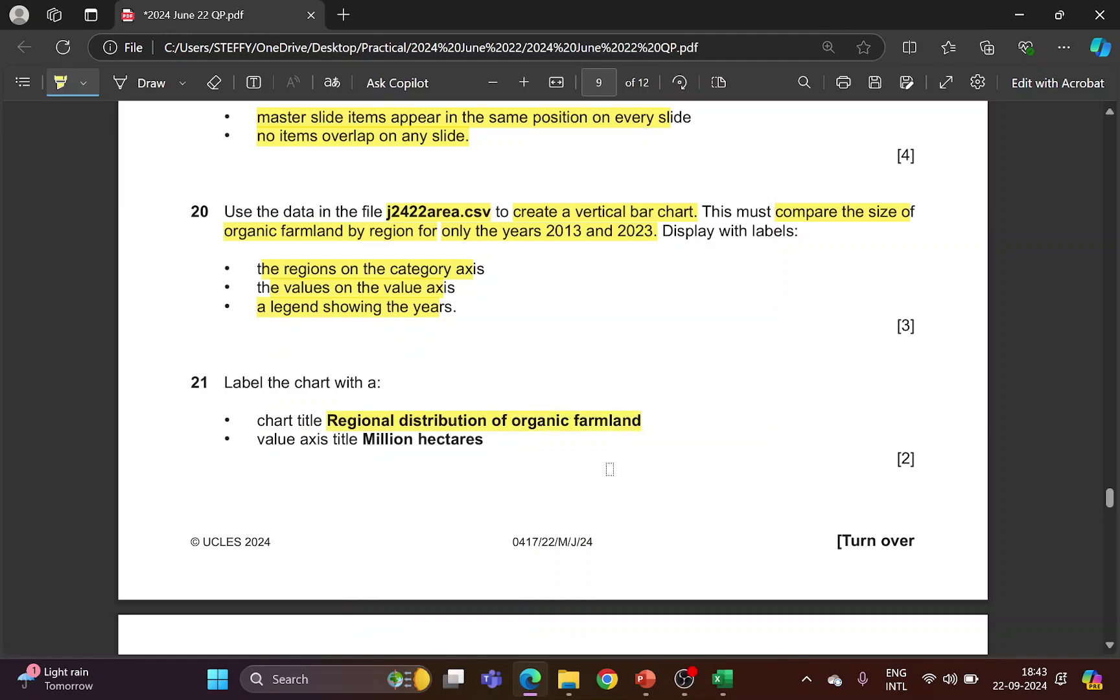
{"action": "key", "text": "alt+Tab"}
Set the chart title to "Regional distribution of organic farmland", rechecking the wording in the Edge question paper.
{"action": "left_click", "coordinate": [504, 297]}
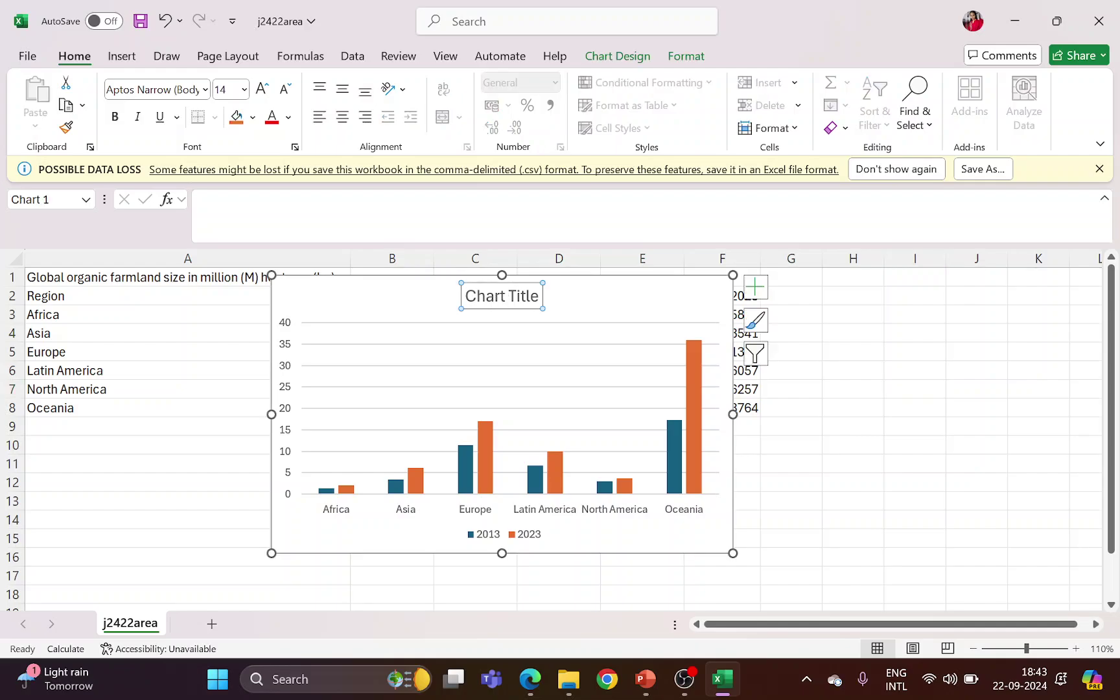
{"action": "left_click", "coordinate": [494, 295]}
{"action": "triple_click", "coordinate": [495, 296]}
{"action": "type", "text": "R"}
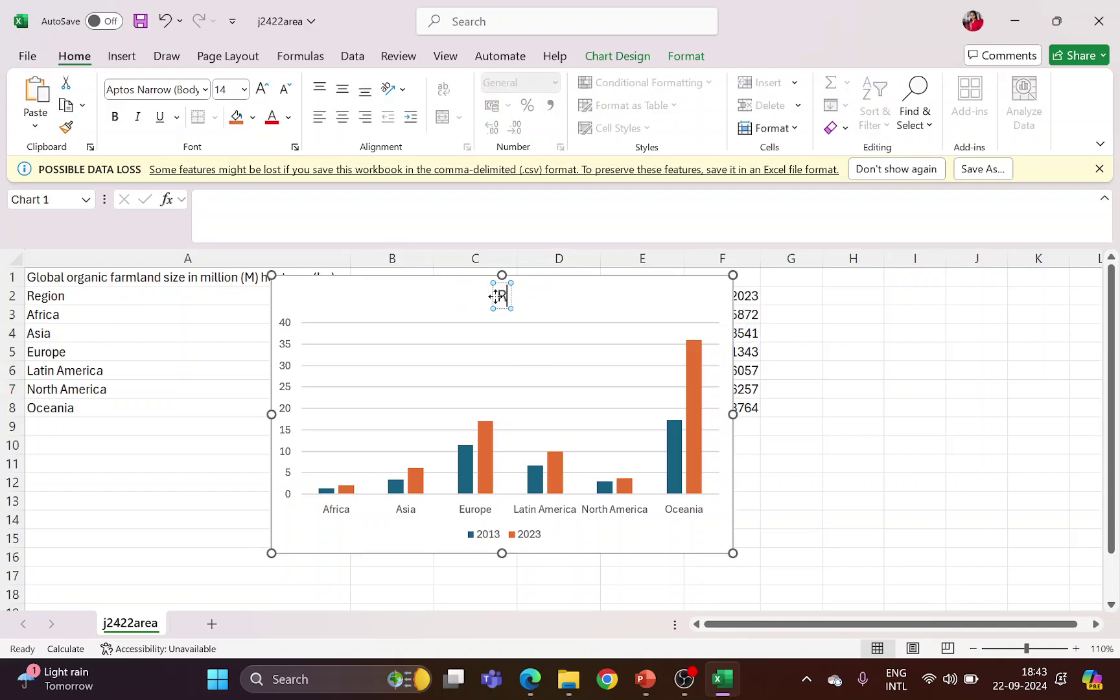
{"action": "type", "text": "egional"}
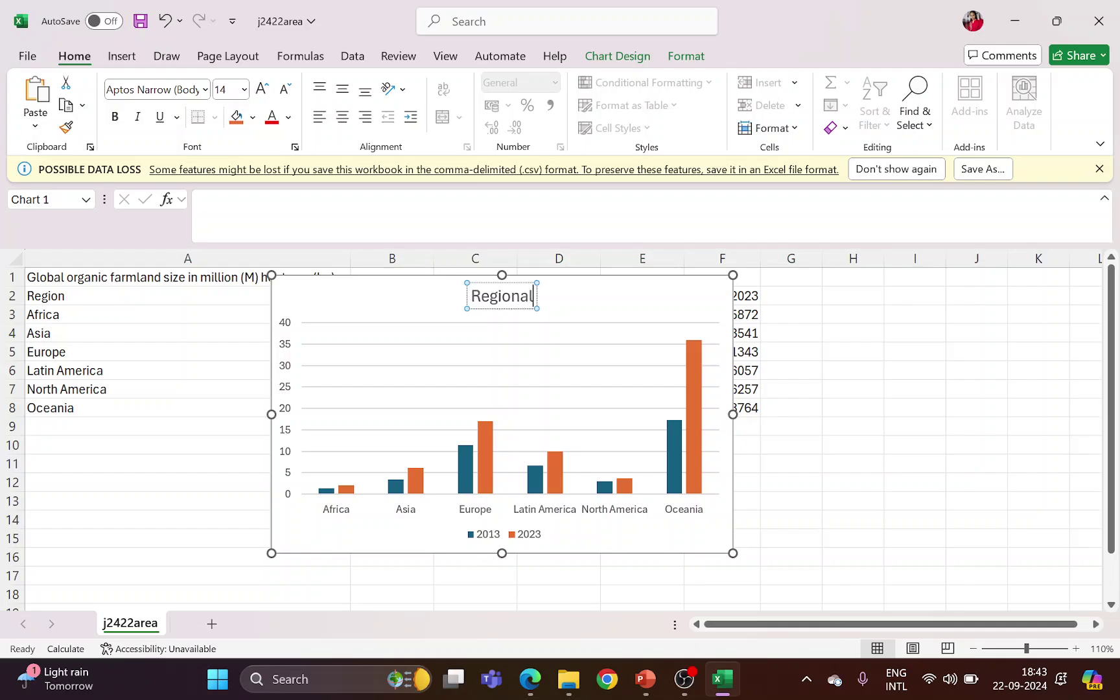
{"action": "type", "text": " distri"}
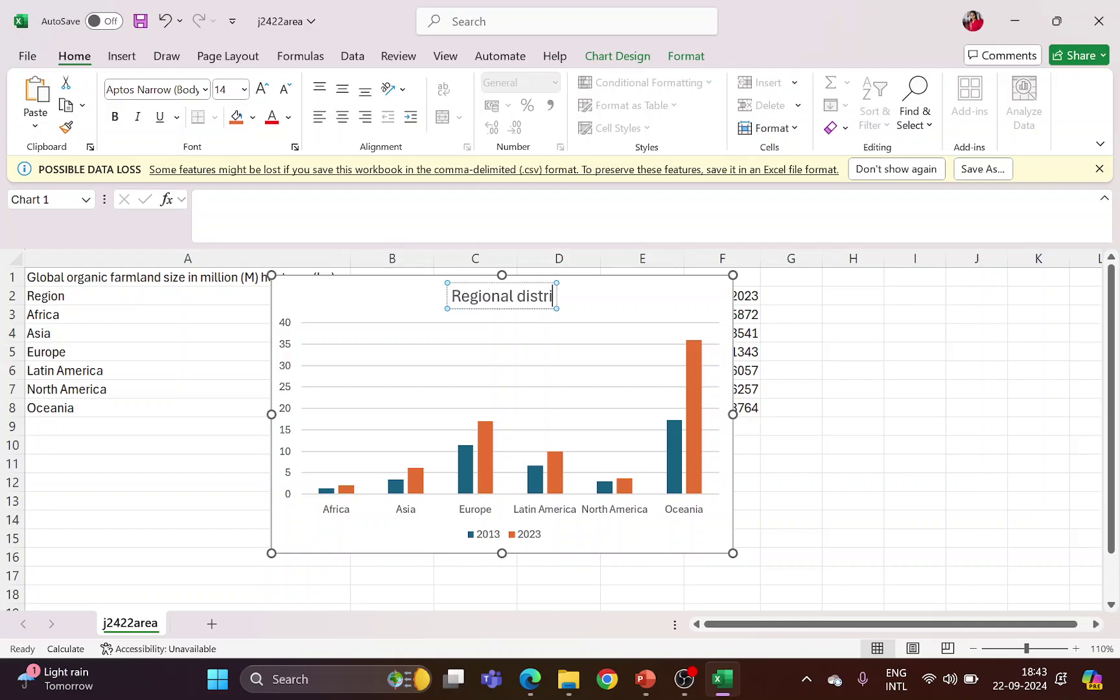
{"action": "type", "text": "bution"}
{"action": "key", "text": "alt+Tab"}
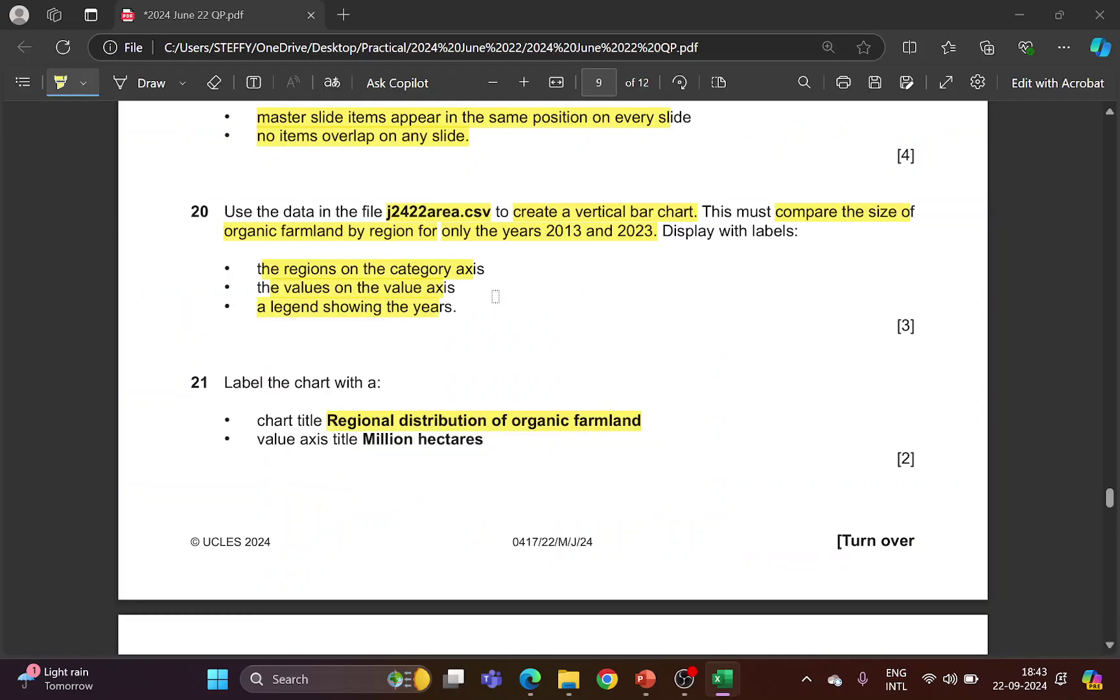
{"action": "key", "text": "alt+Tab"}
{"action": "type", "text": "of"}
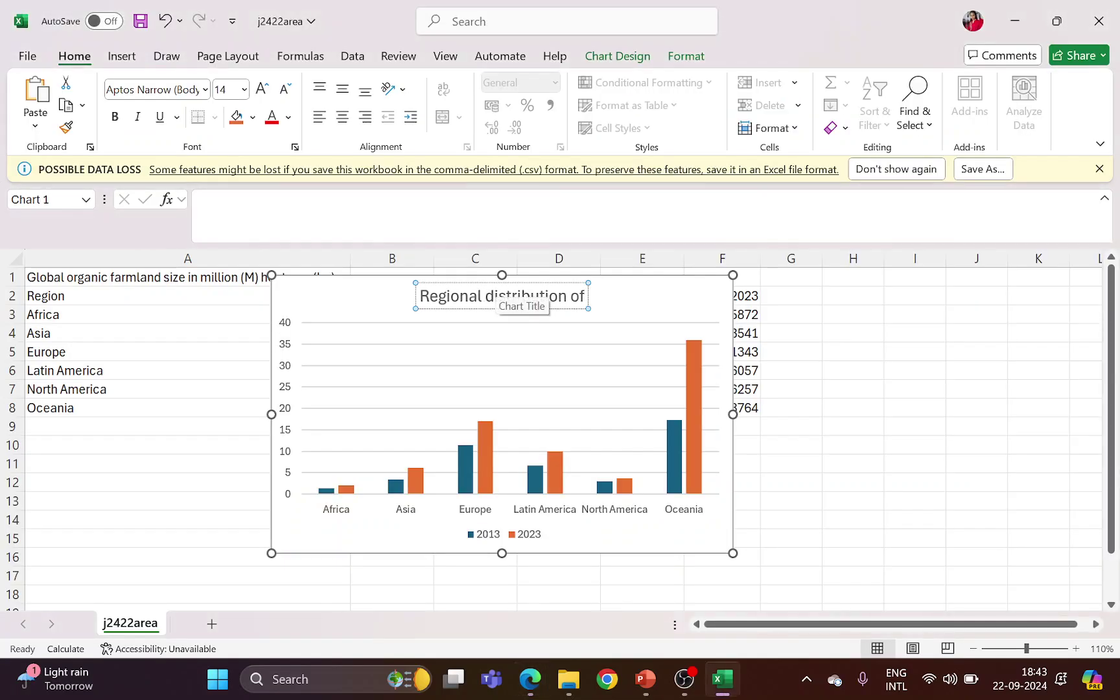
{"action": "type", "text": " organic far"}
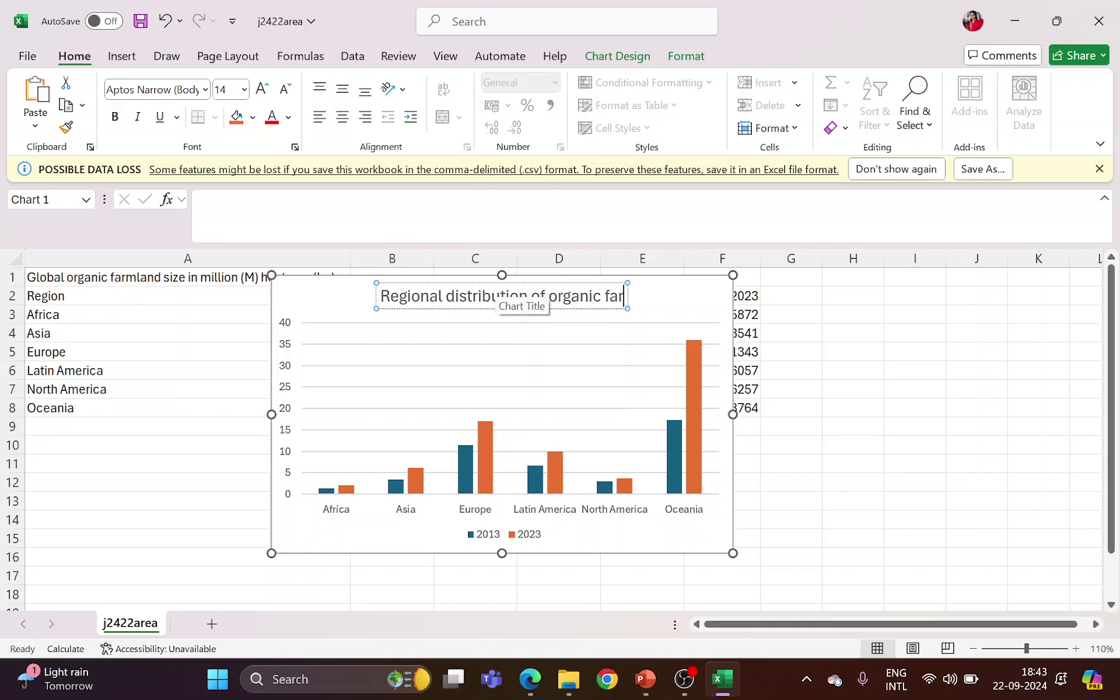
{"action": "type", "text": "mland"}
Highlight the value axis title "Million hectares" in question 21 of the Edge question paper, and return to the Excel workbook.
{"action": "key", "text": "alt+Tab"}
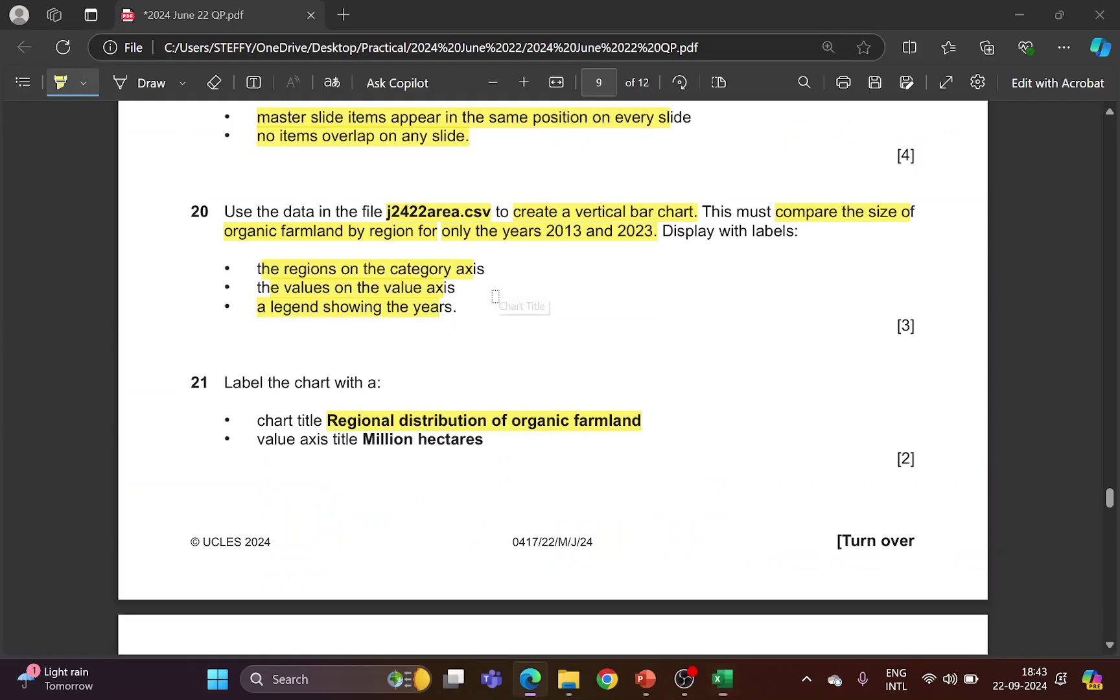
{"action": "left_click_drag", "start_coordinate": [367, 443], "coordinate": [487, 440]}
{"action": "key", "text": "alt+Tab"}
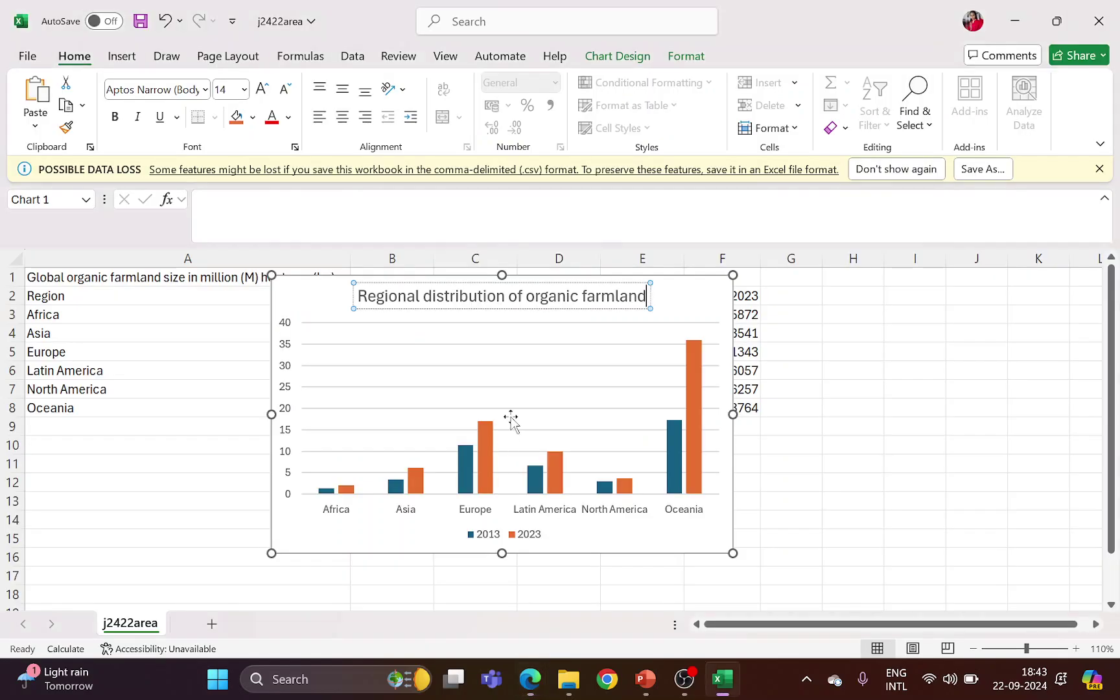
Add a primary vertical axis title to the chart and set its text to "Million hectares".
{"action": "left_click", "coordinate": [699, 292]}
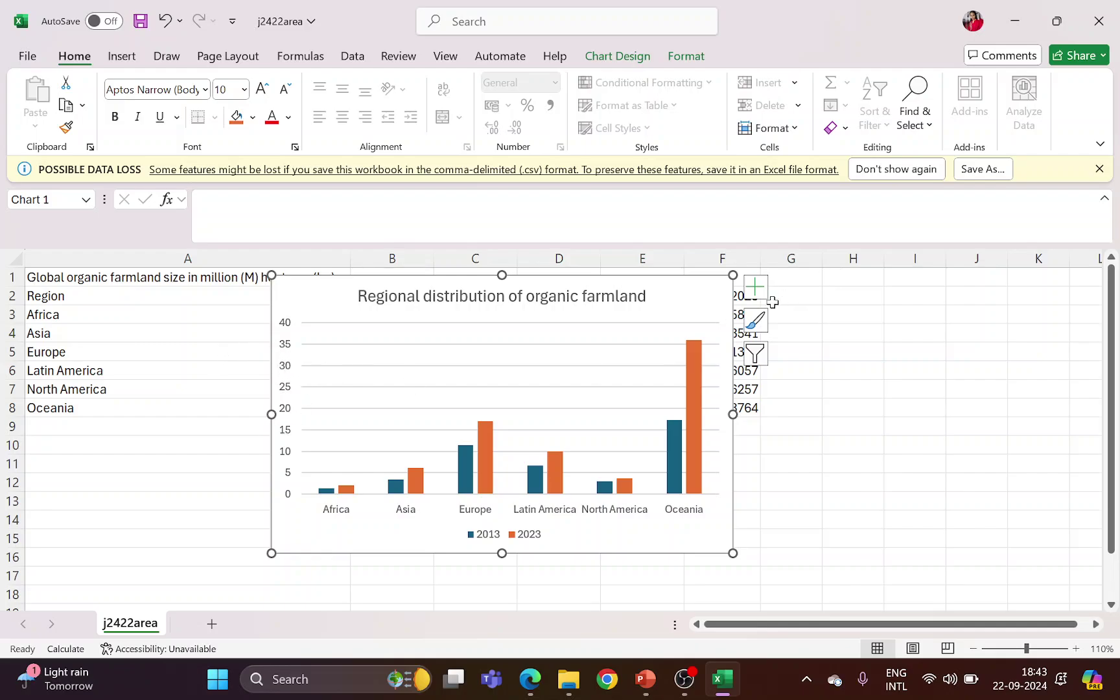
{"action": "left_click", "coordinate": [754, 289]}
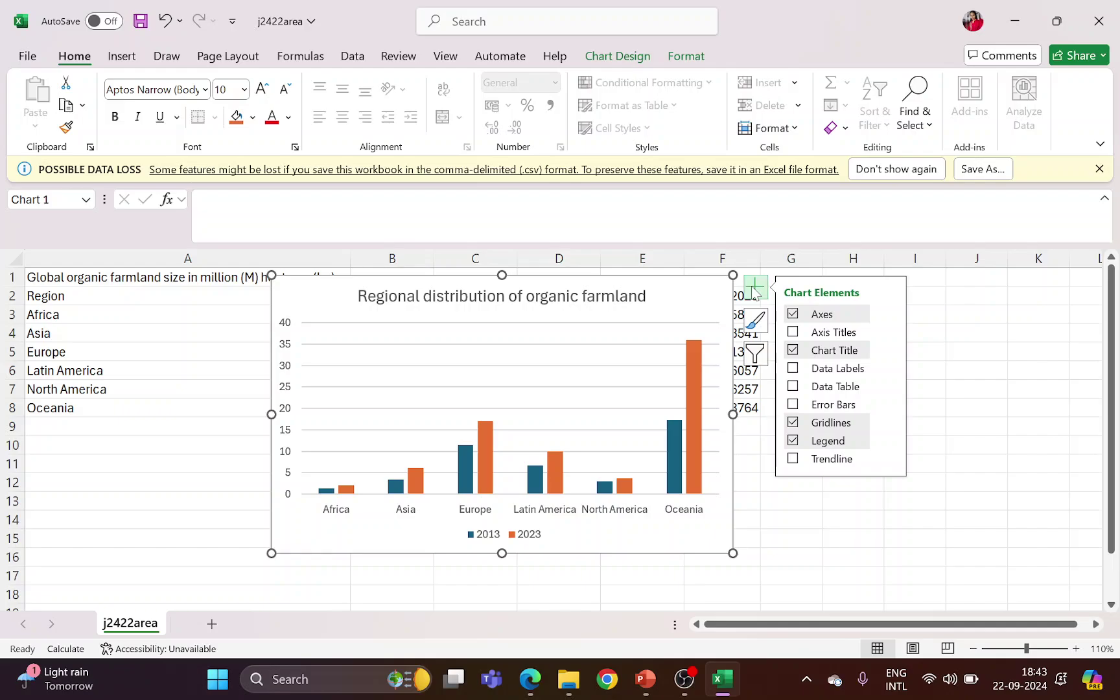
{"action": "left_click", "coordinate": [891, 335]}
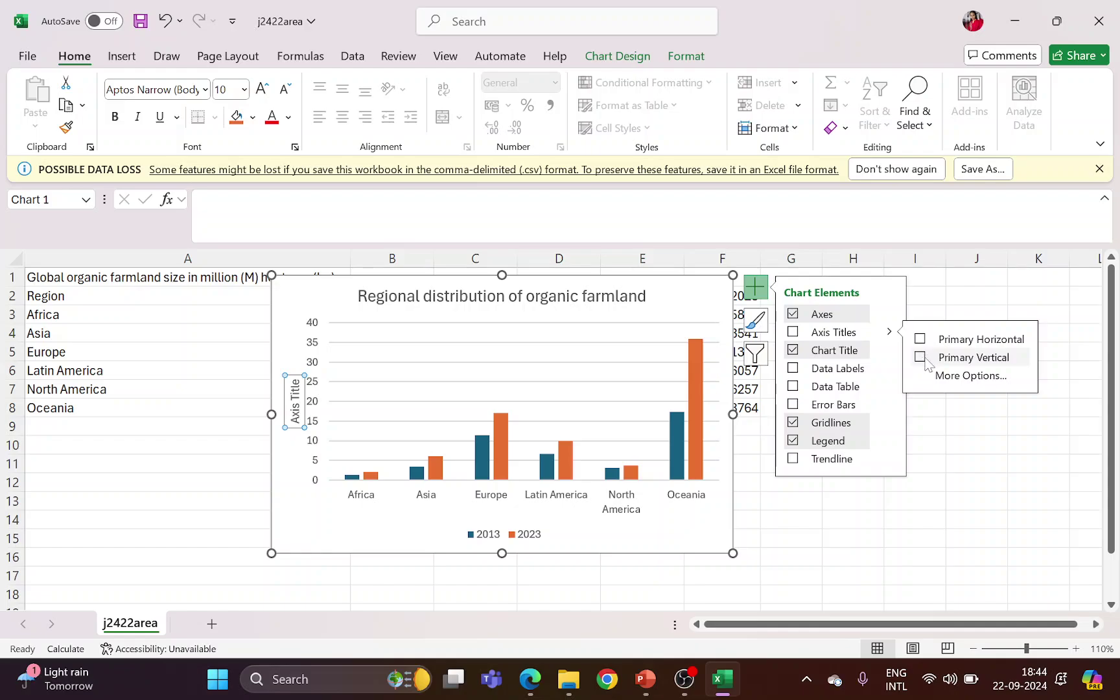
{"action": "left_click", "coordinate": [920, 357]}
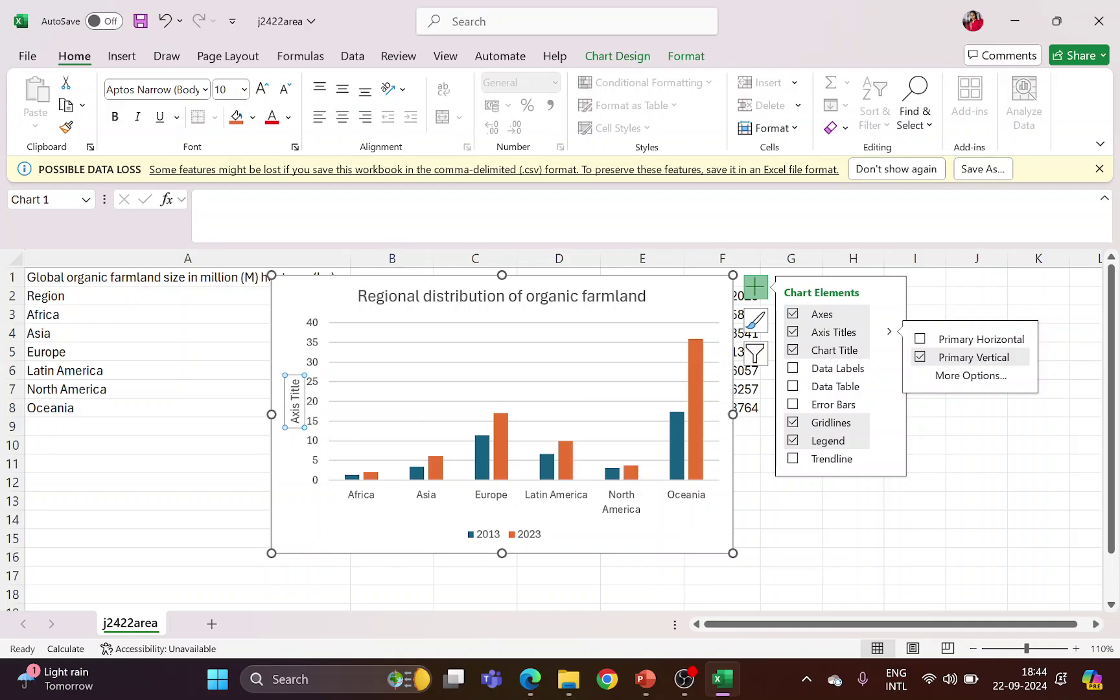
{"action": "key", "text": "Escape"}
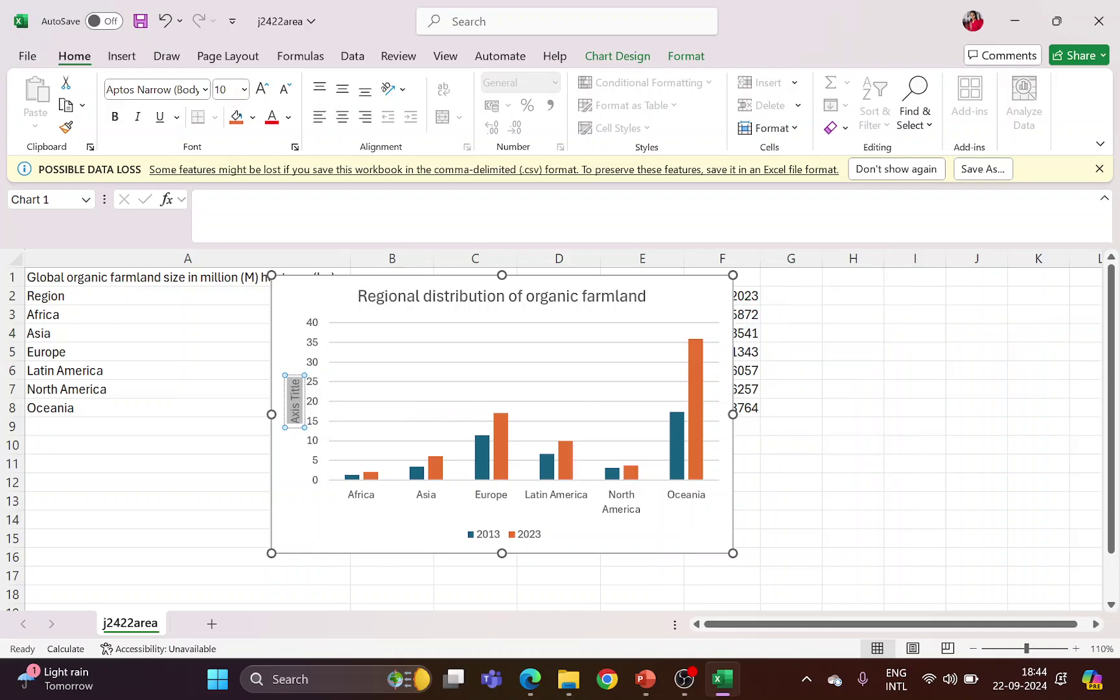
{"action": "key", "text": "alt+Tab"}
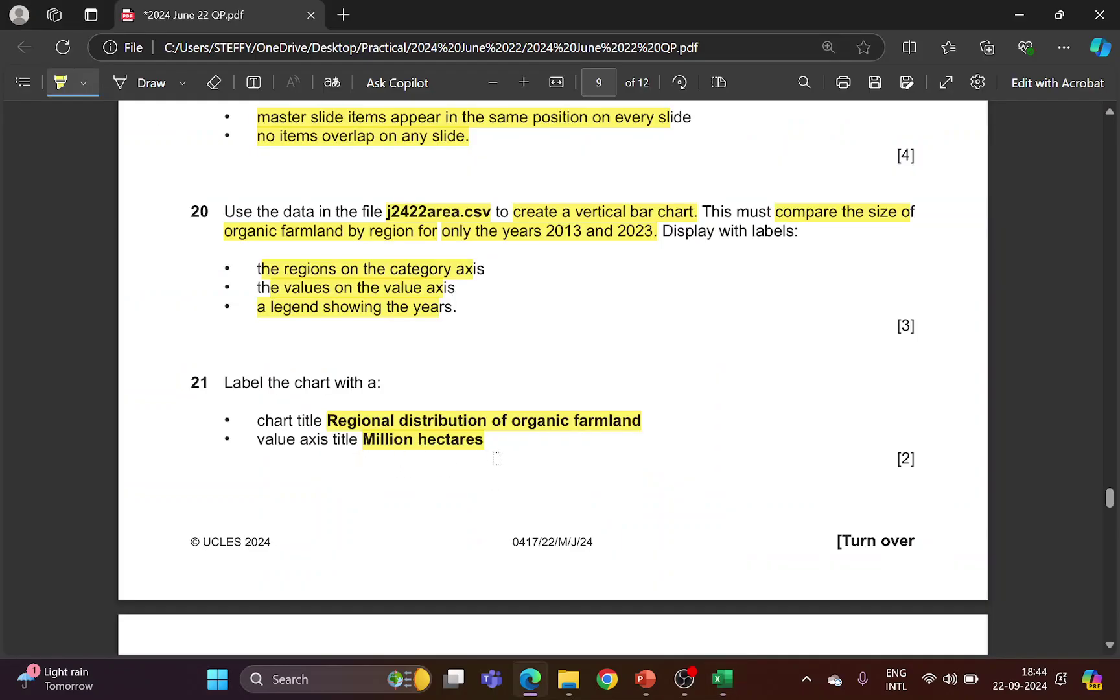
{"action": "key", "text": "alt+Tab"}
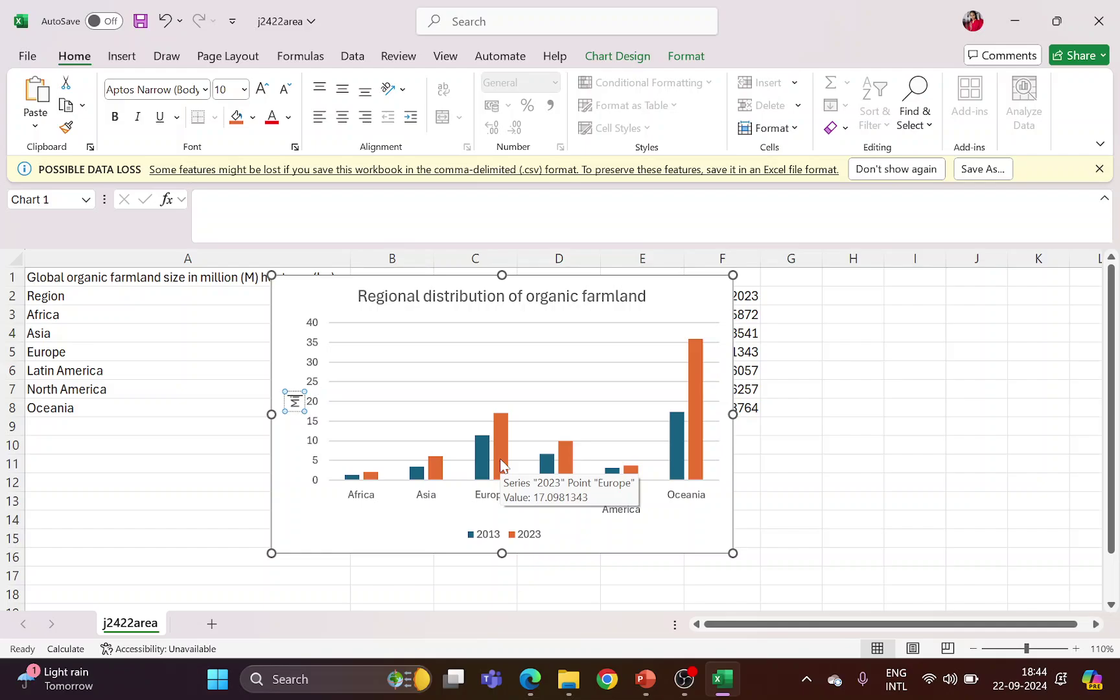
{"action": "type", "text": "Million hect"}
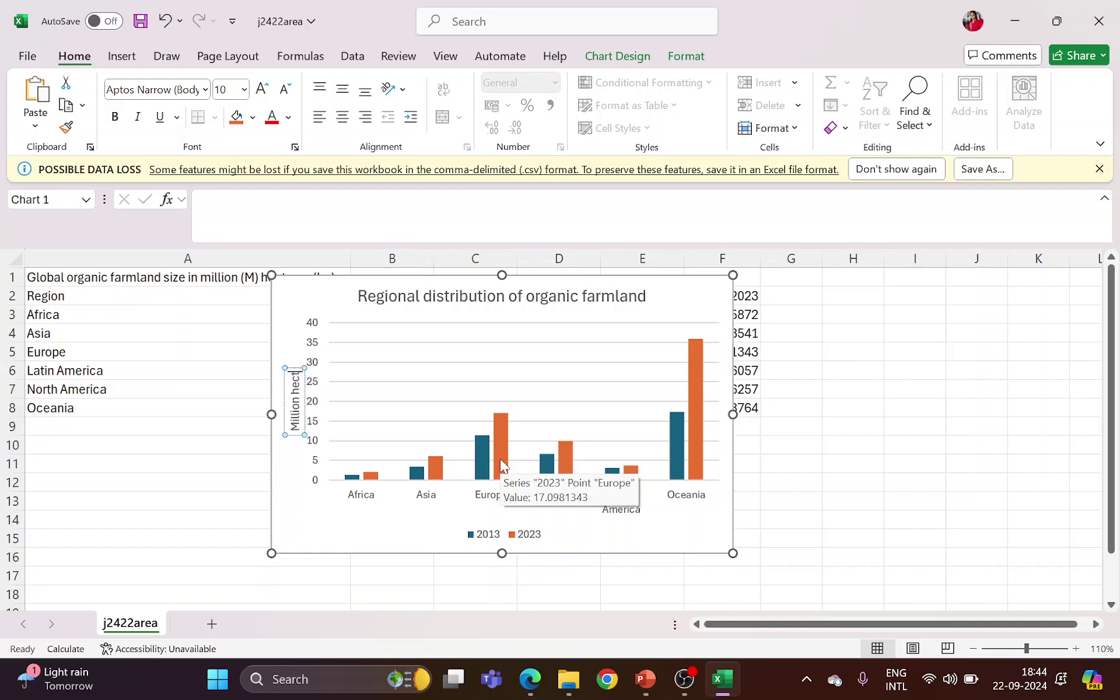
{"action": "type", "text": "ares"}
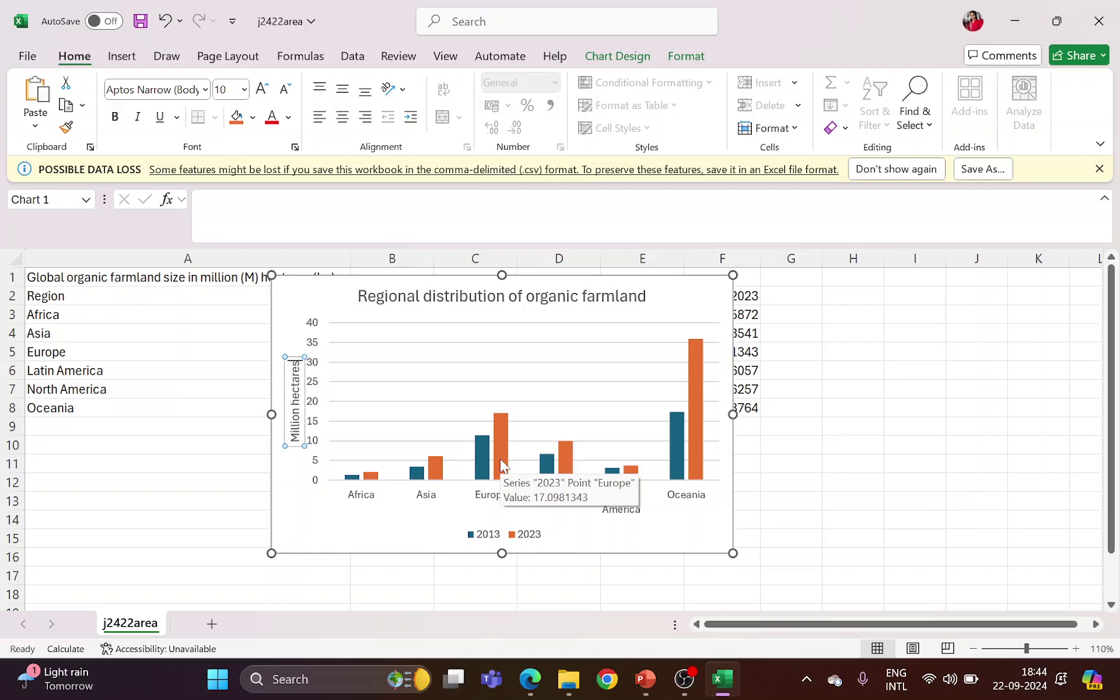
Highlight question 22's requirement for data values above each bar in the Edge question paper, and return to the Excel workbook.
{"action": "key", "text": "alt+Tab"}
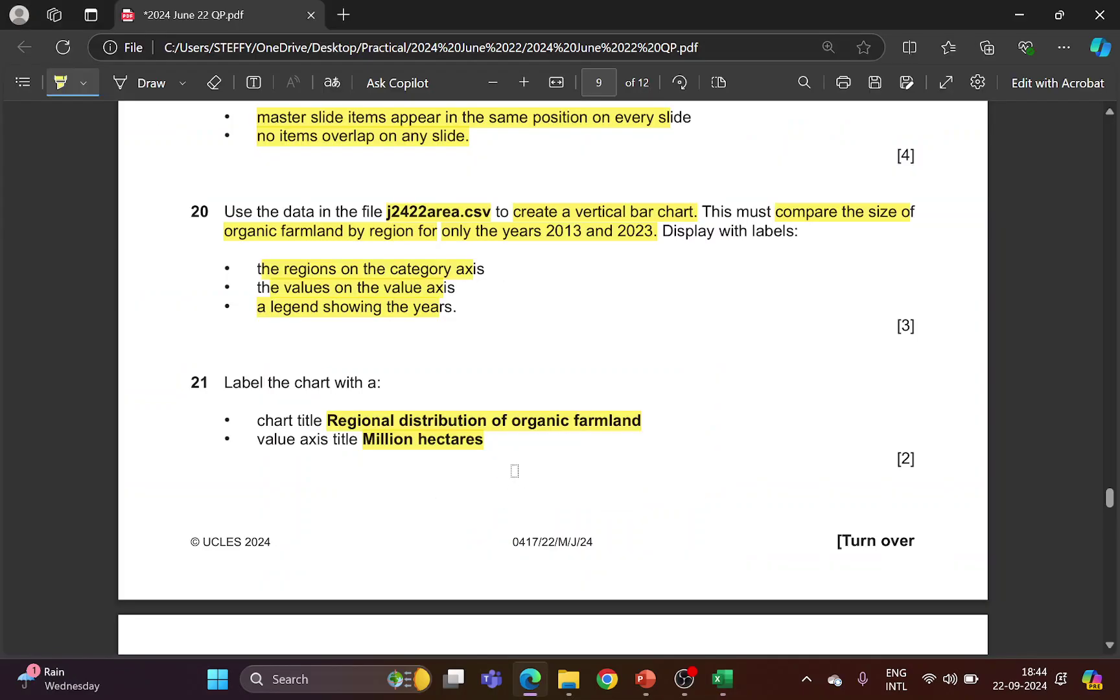
{"action": "scroll", "coordinate": [514, 471], "scroll_direction": "down", "scroll_amount": 5}
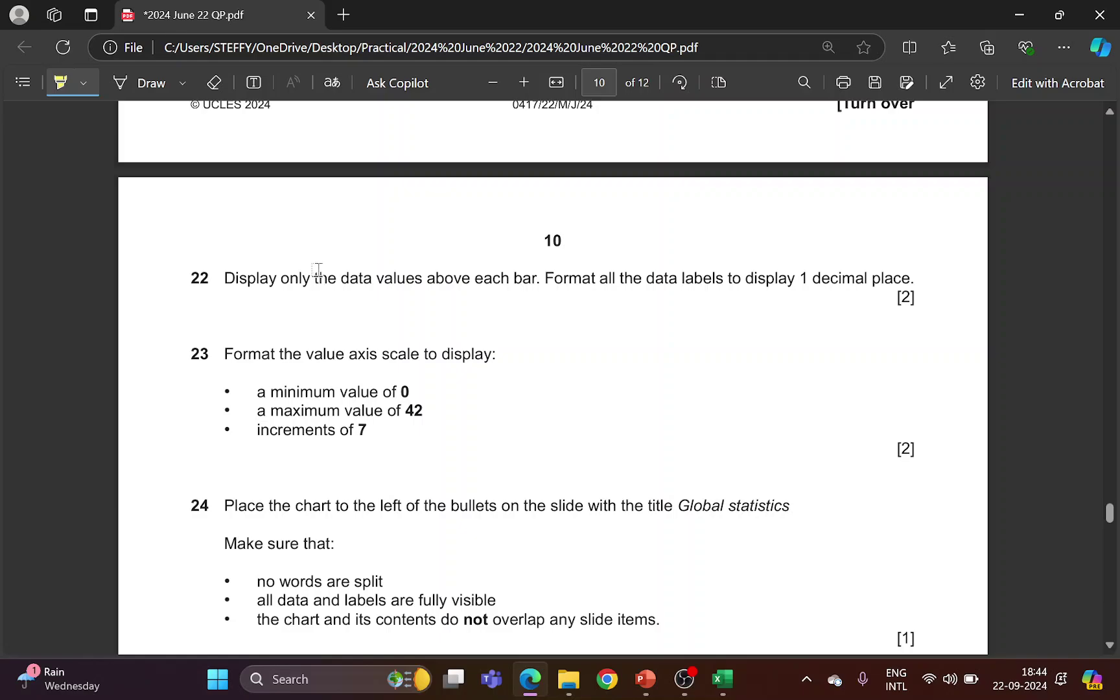
{"action": "mouse_move", "coordinate": [318, 266]}
{"action": "left_mouse_down"}
{"action": "mouse_move", "coordinate": [437, 275]}
{"action": "mouse_move", "coordinate": [517, 262]}
{"action": "left_mouse_up"}
{"action": "key", "text": "alt+Tab"}
Add data labels above the bars of both the 2013 and 2023 series in the chart.
{"action": "left_click", "coordinate": [711, 293]}
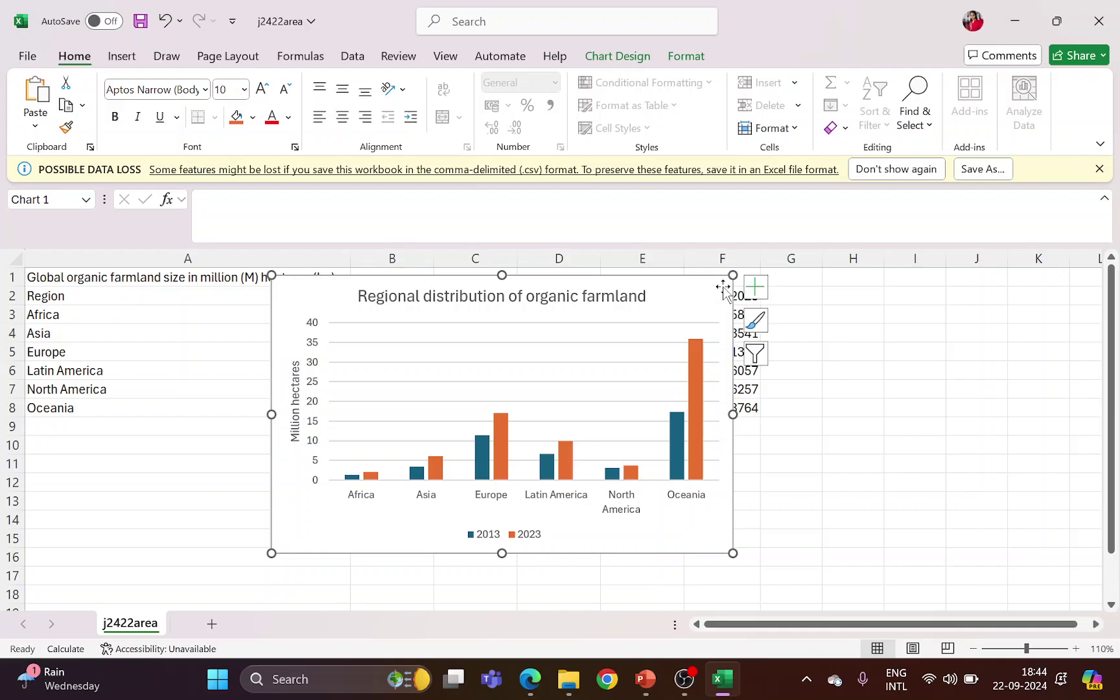
{"action": "left_click", "coordinate": [755, 287]}
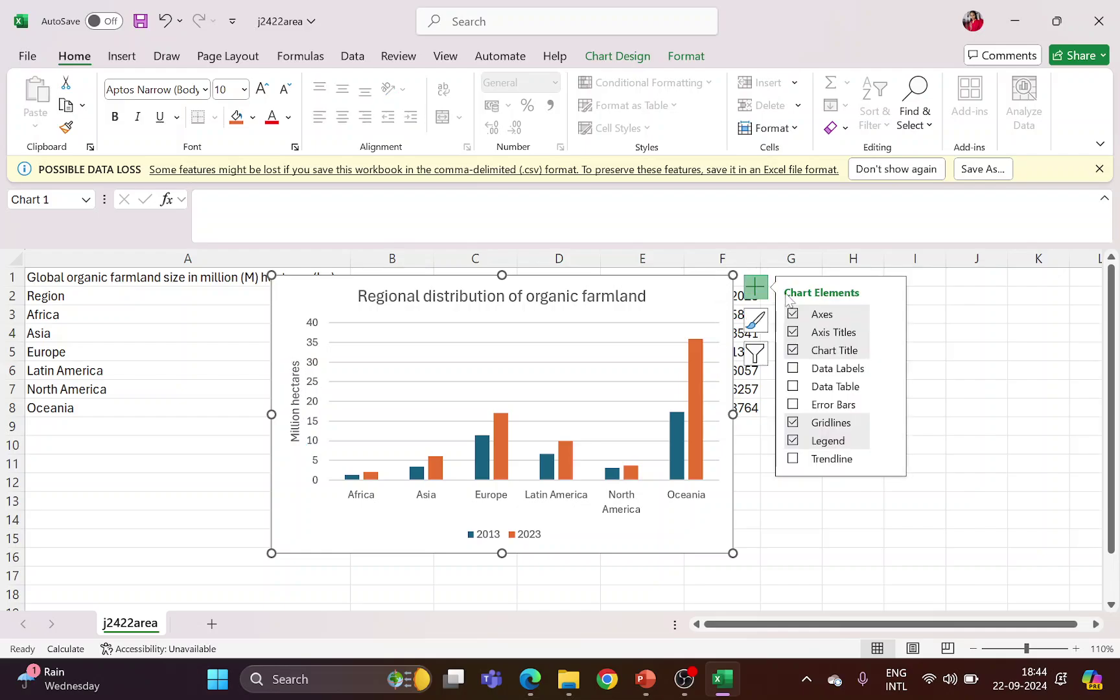
{"action": "left_click", "coordinate": [796, 371]}
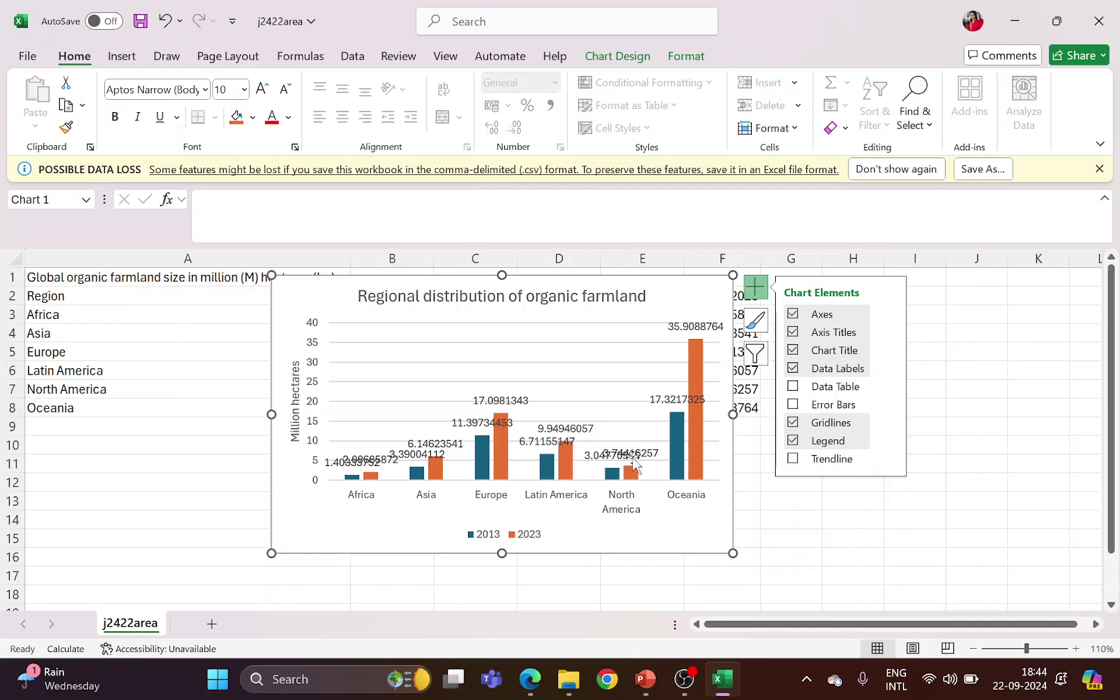
Highlight question 22's requirement to display 1 decimal place in the Edge question paper, and return to the Excel workbook.
{"action": "key", "text": "alt+Tab"}
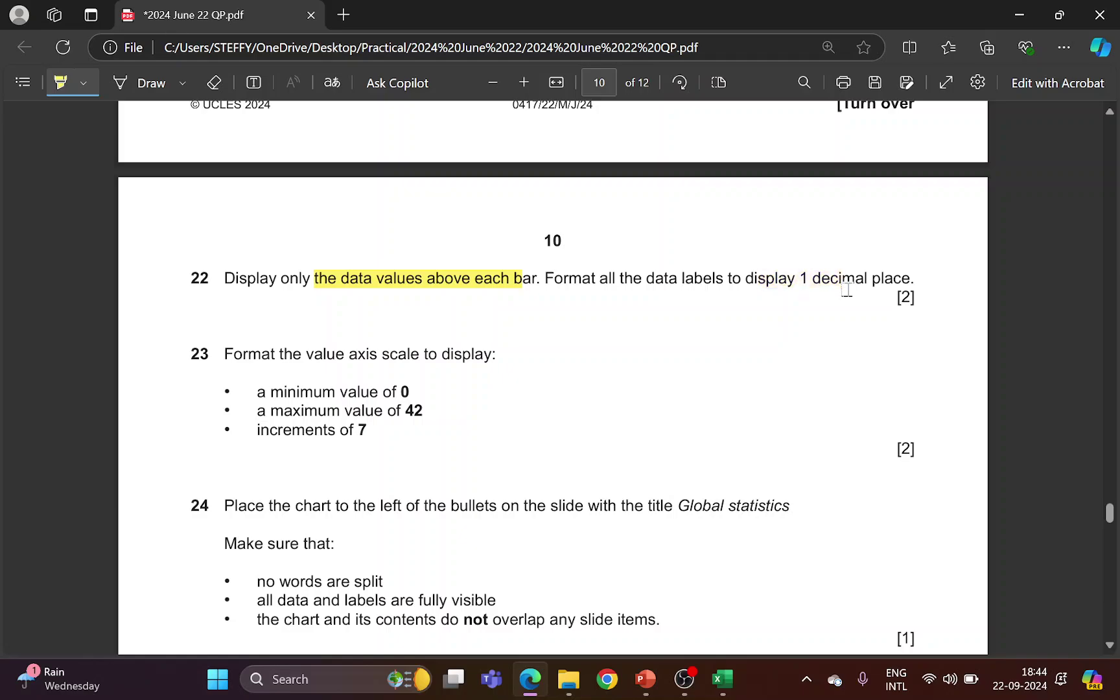
{"action": "key", "text": "alt+Tab"}
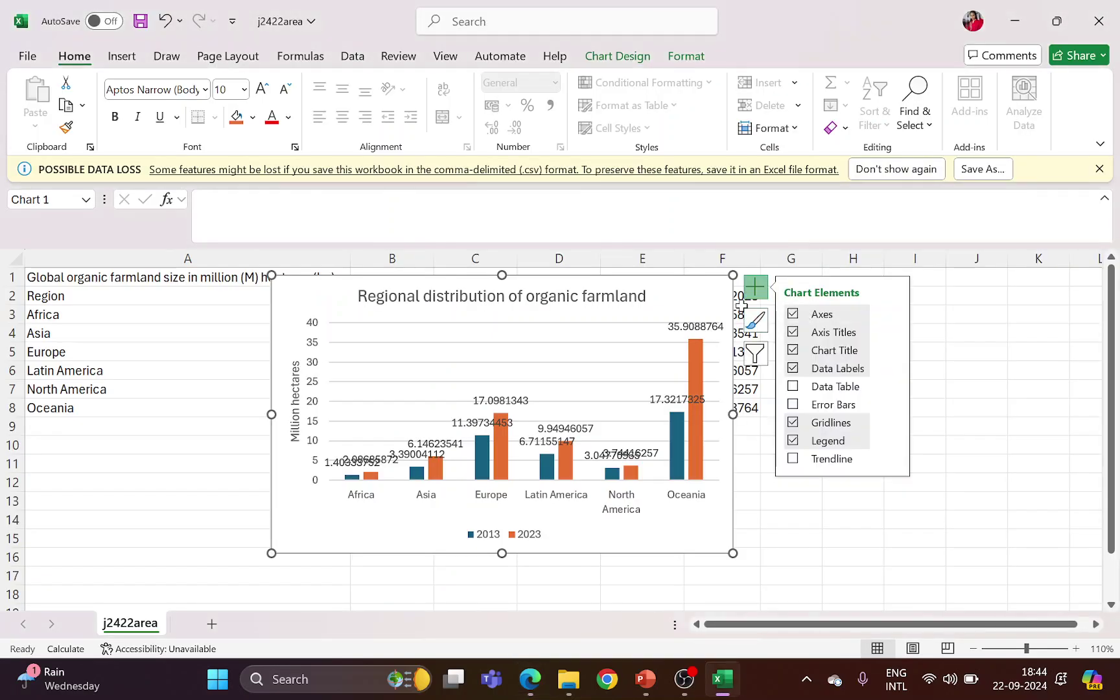
{"action": "left_click", "coordinate": [676, 328]}
{"action": "left_click", "coordinate": [667, 397]}
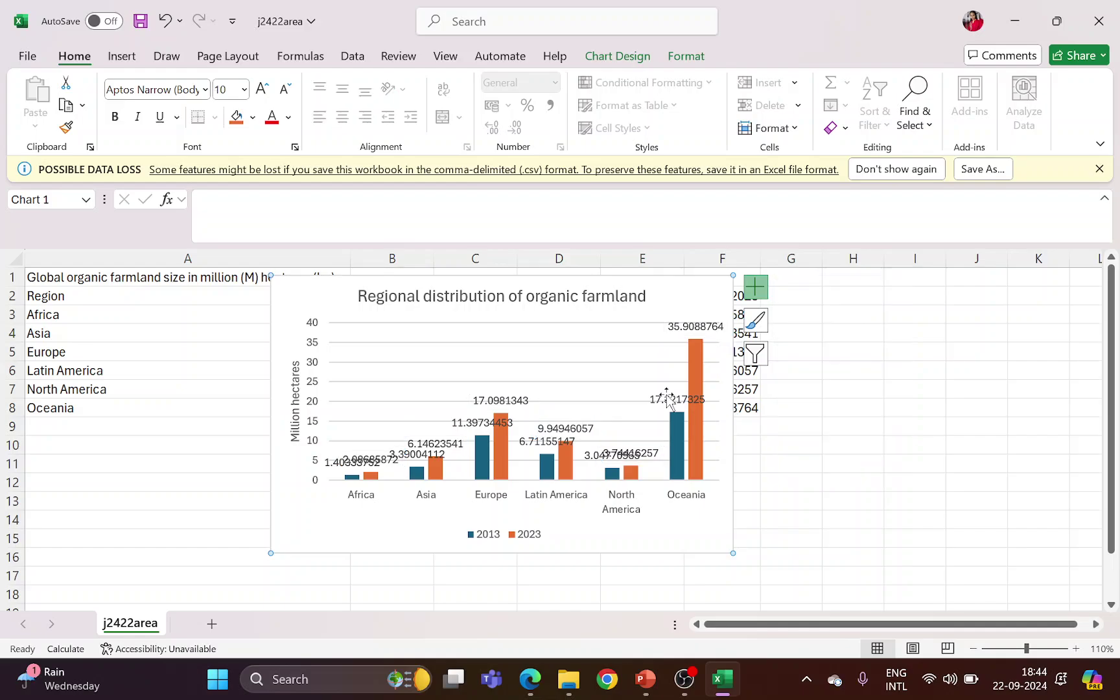
{"action": "left_click", "coordinate": [667, 398]}
{"action": "key", "text": "Escape"}
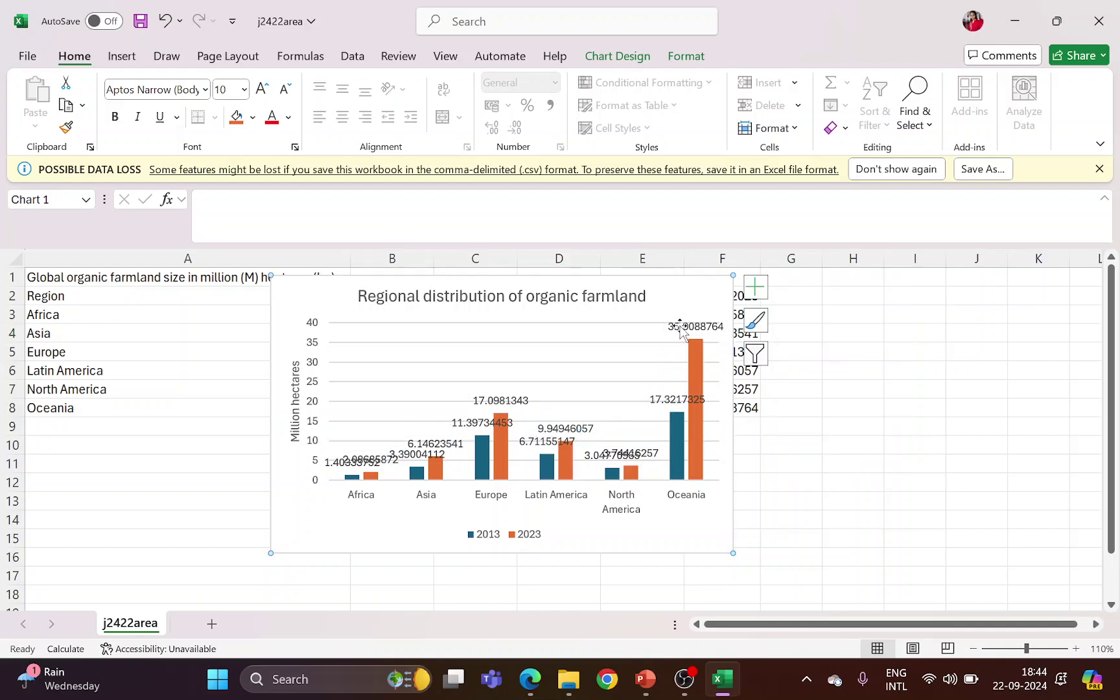
Format the data labels of the 2023 series in the Number category with 1 decimal place.
{"action": "left_click", "coordinate": [680, 329]}
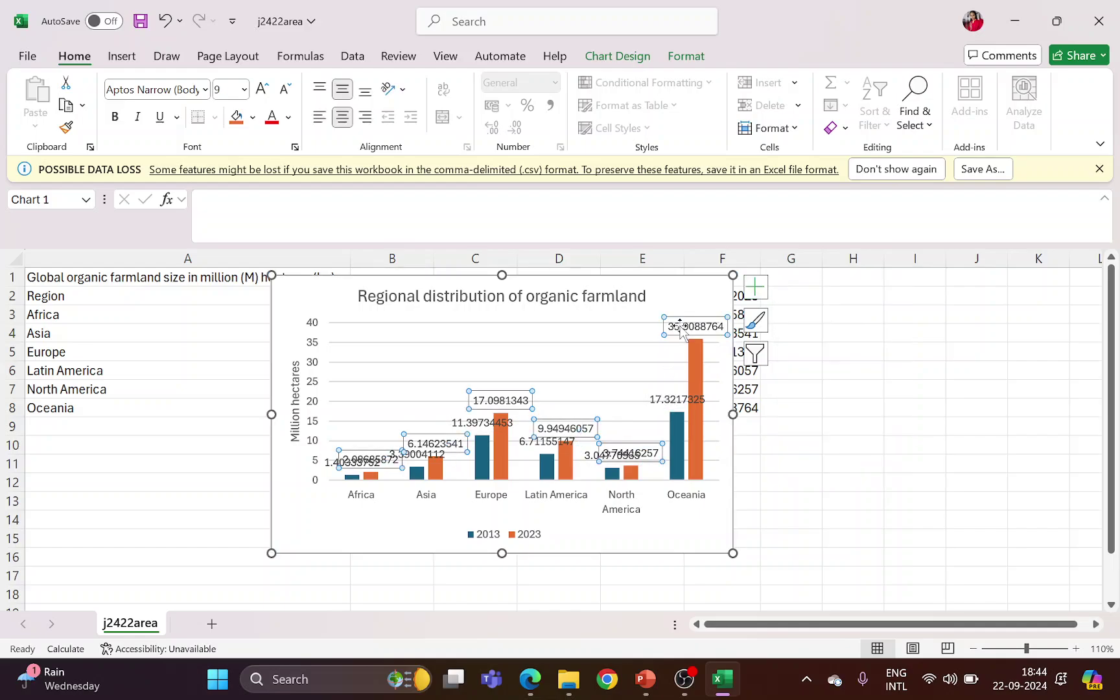
{"action": "left_click", "coordinate": [756, 287]}
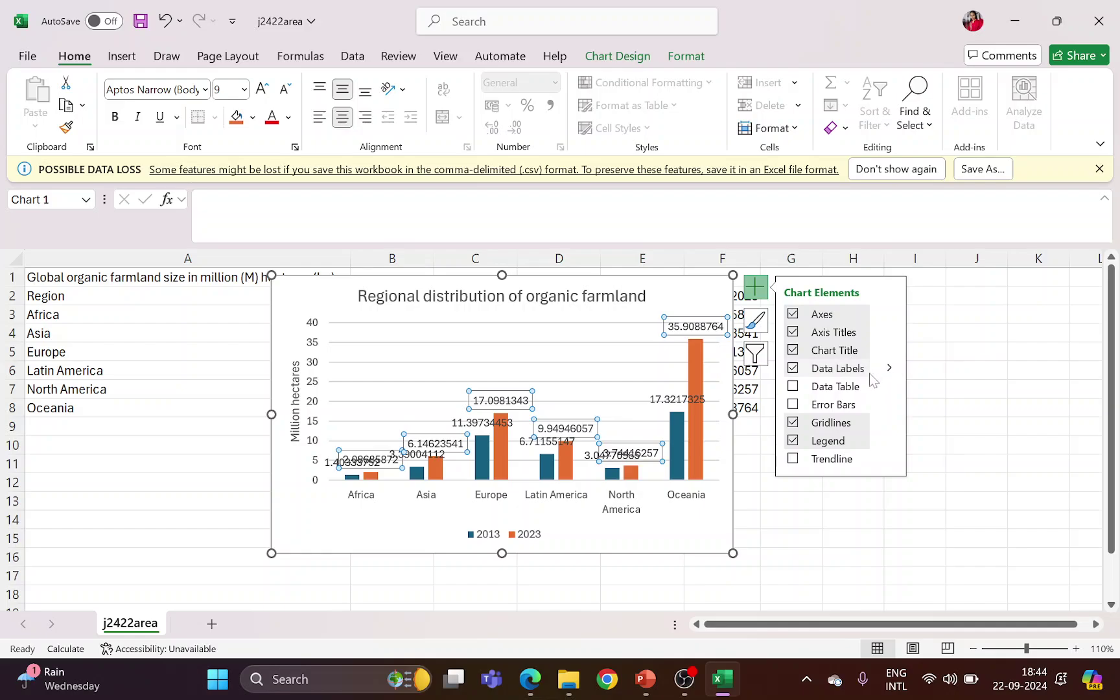
{"action": "left_click", "coordinate": [889, 368]}
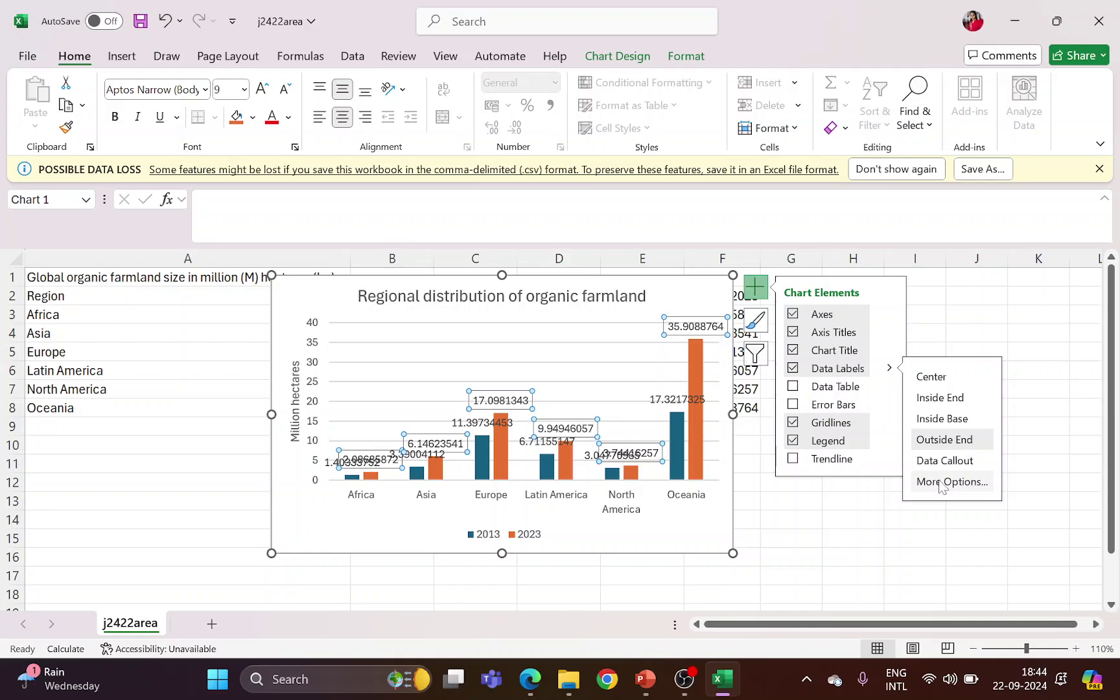
{"action": "left_click", "coordinate": [941, 482]}
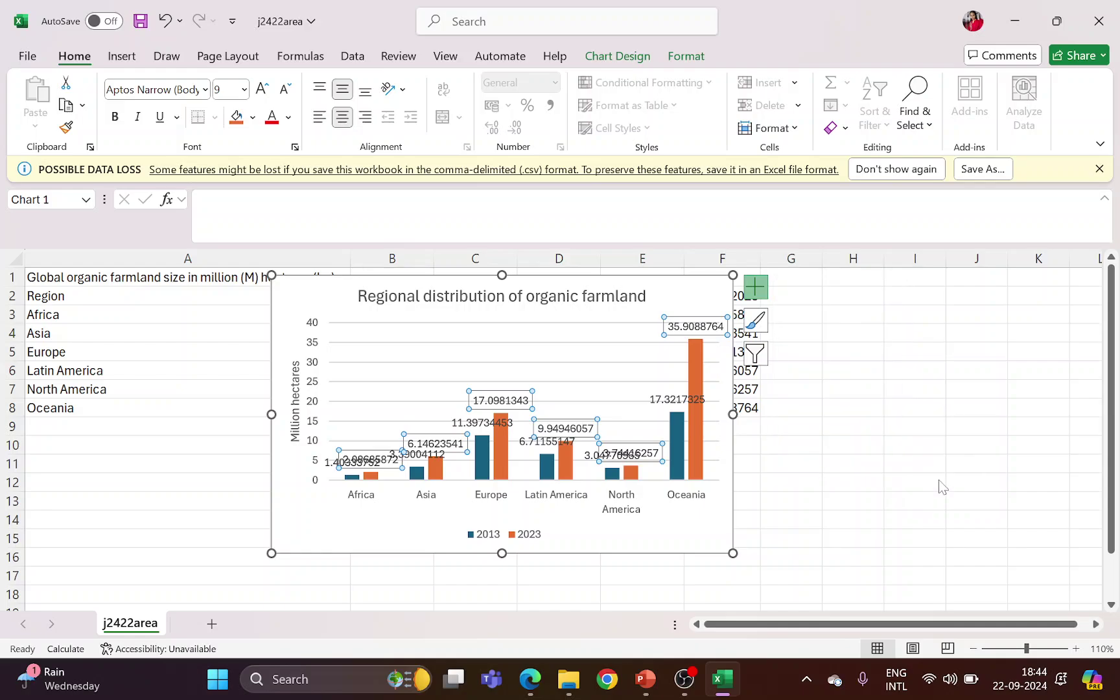
{"action": "scroll", "coordinate": [939, 484], "scroll_direction": "down", "scroll_amount": 3}
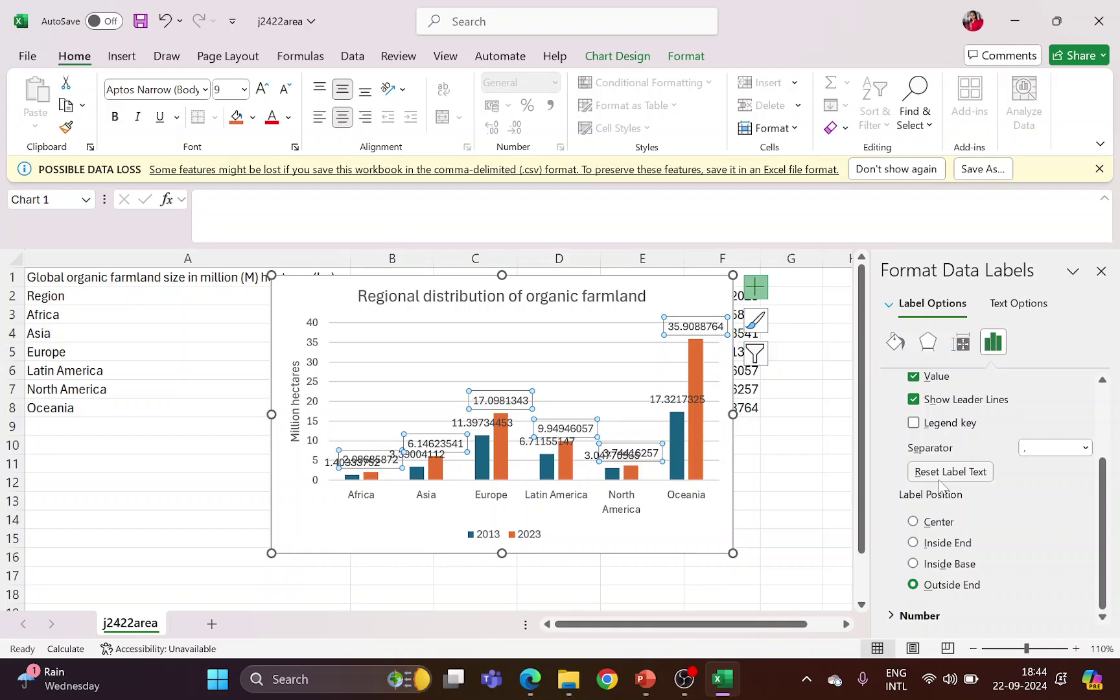
{"action": "left_click", "coordinate": [917, 617]}
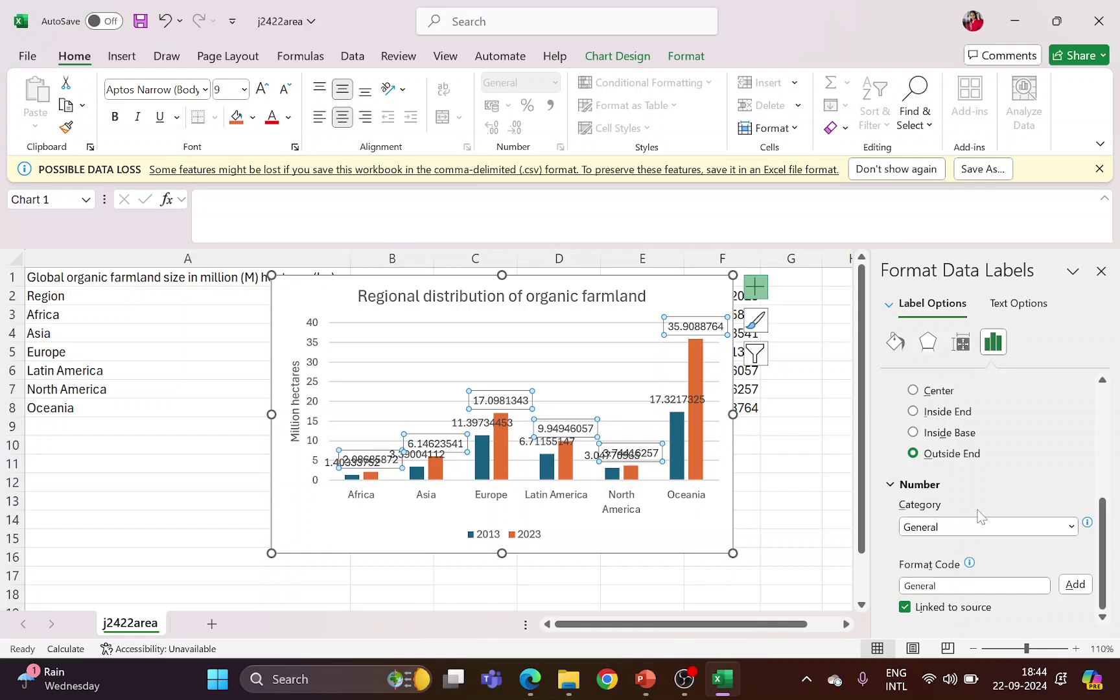
{"action": "left_click", "coordinate": [1069, 527]}
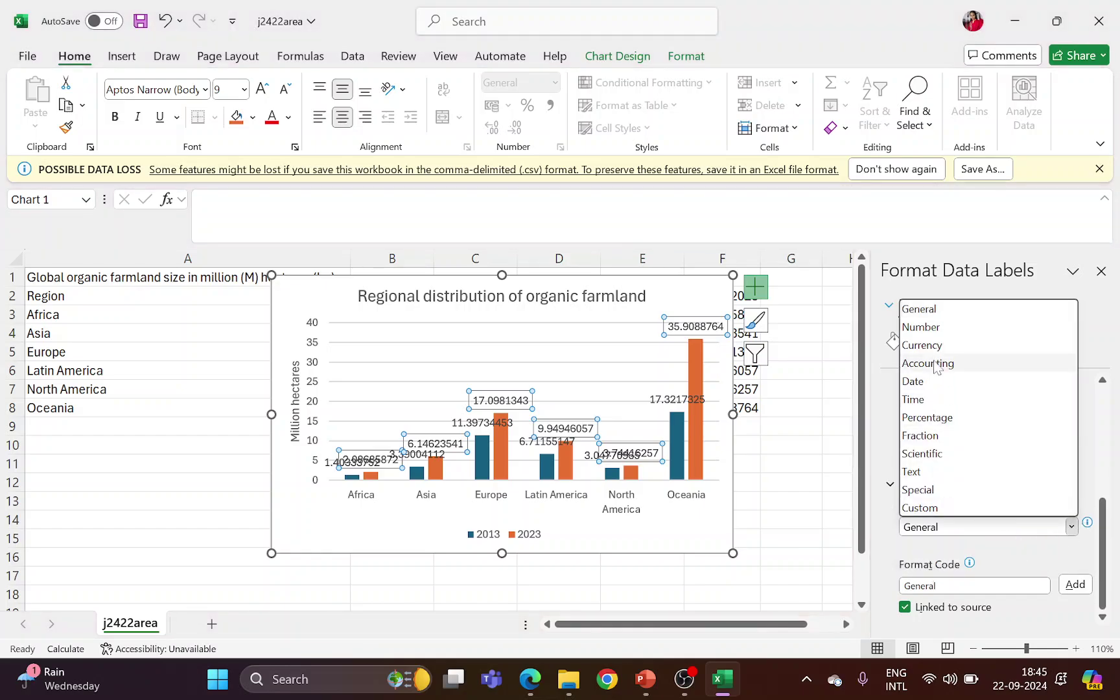
{"action": "left_click", "coordinate": [920, 326]}
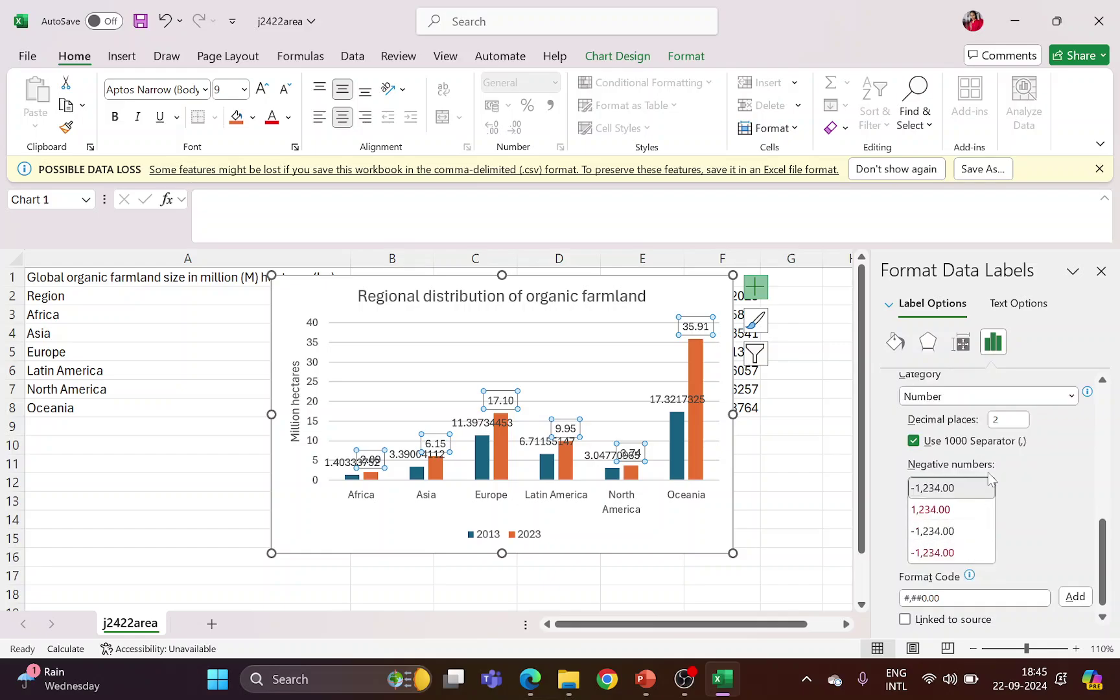
{"action": "left_click_drag", "start_coordinate": [1004, 420], "coordinate": [982, 424]}
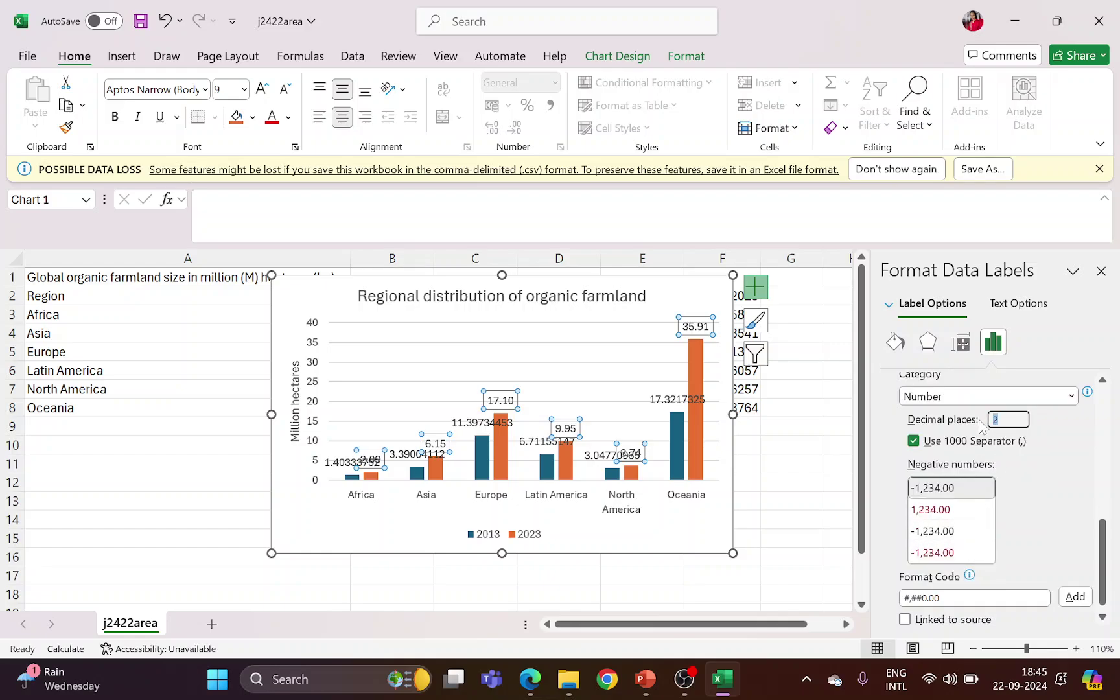
{"action": "type", "text": "1"}
{"action": "key", "text": "Return"}
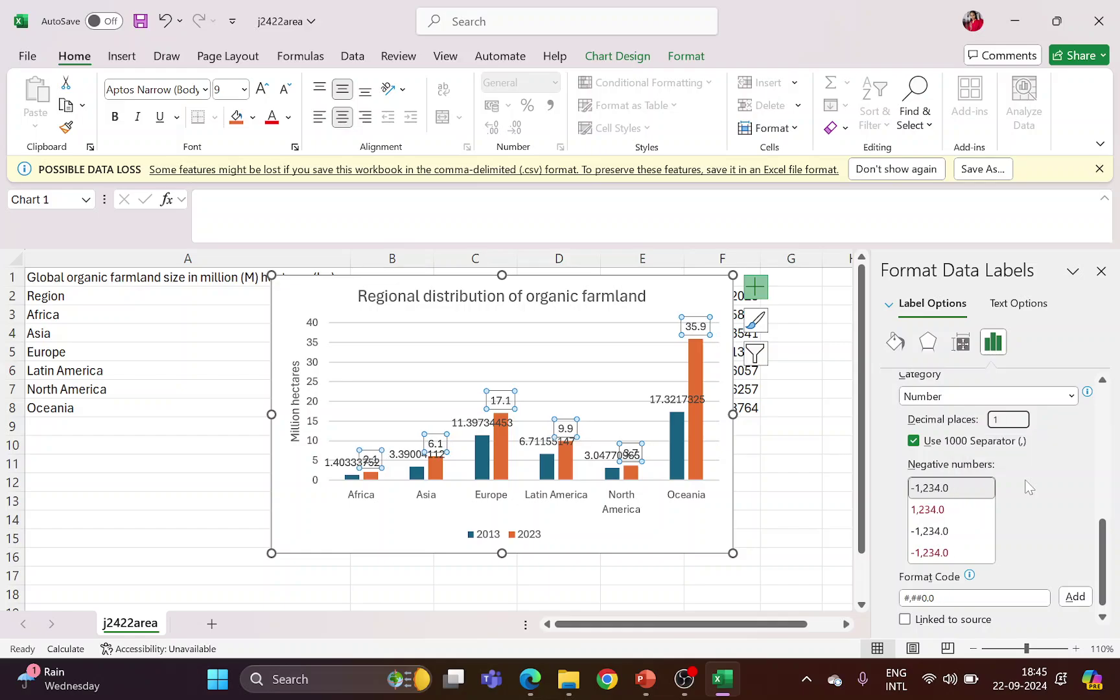
Format the data labels of the 2013 series in the Number category with 1 decimal place, and close the formatting options.
{"action": "left_click", "coordinate": [679, 404]}
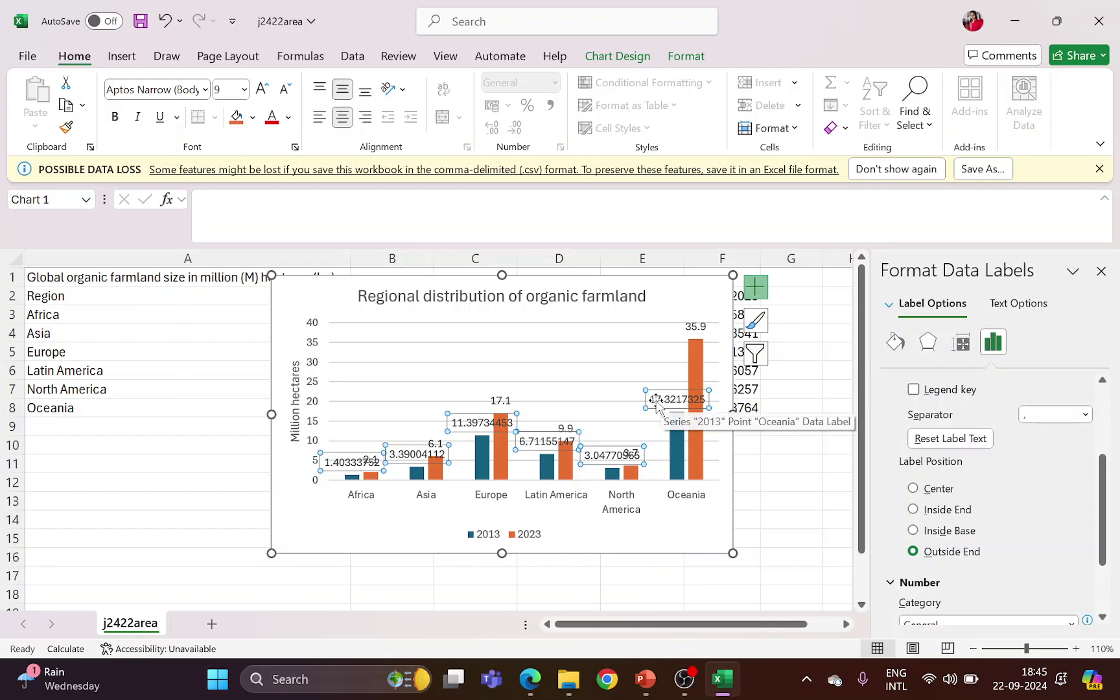
{"action": "scroll", "coordinate": [970, 528], "scroll_direction": "down", "scroll_amount": 3}
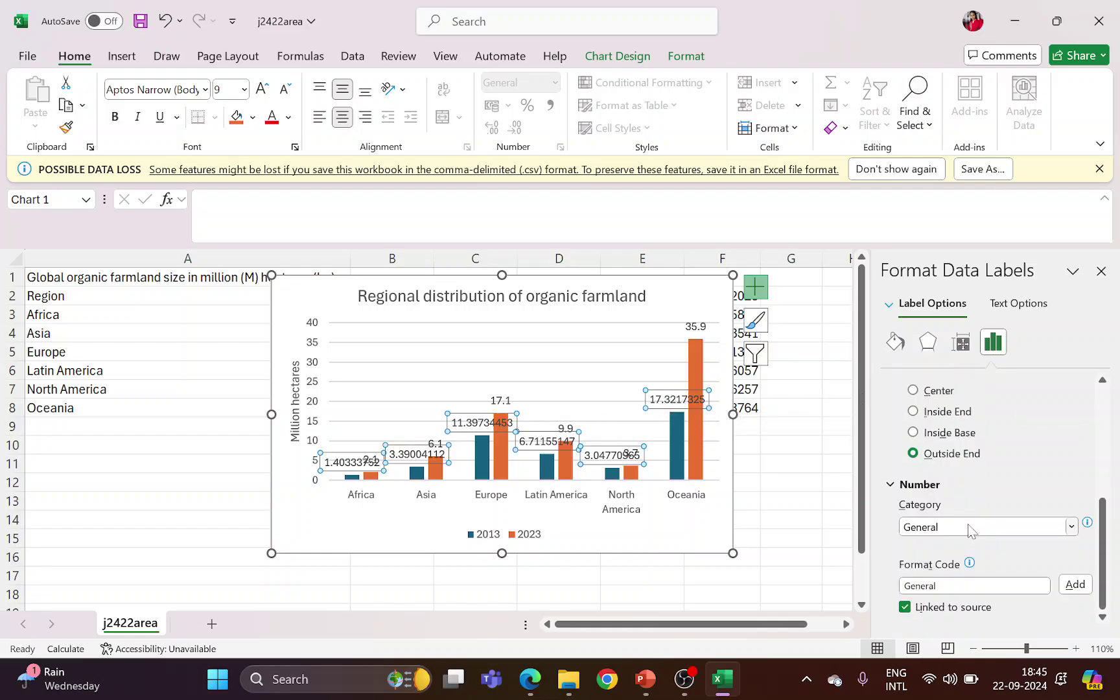
{"action": "left_click", "coordinate": [1071, 527]}
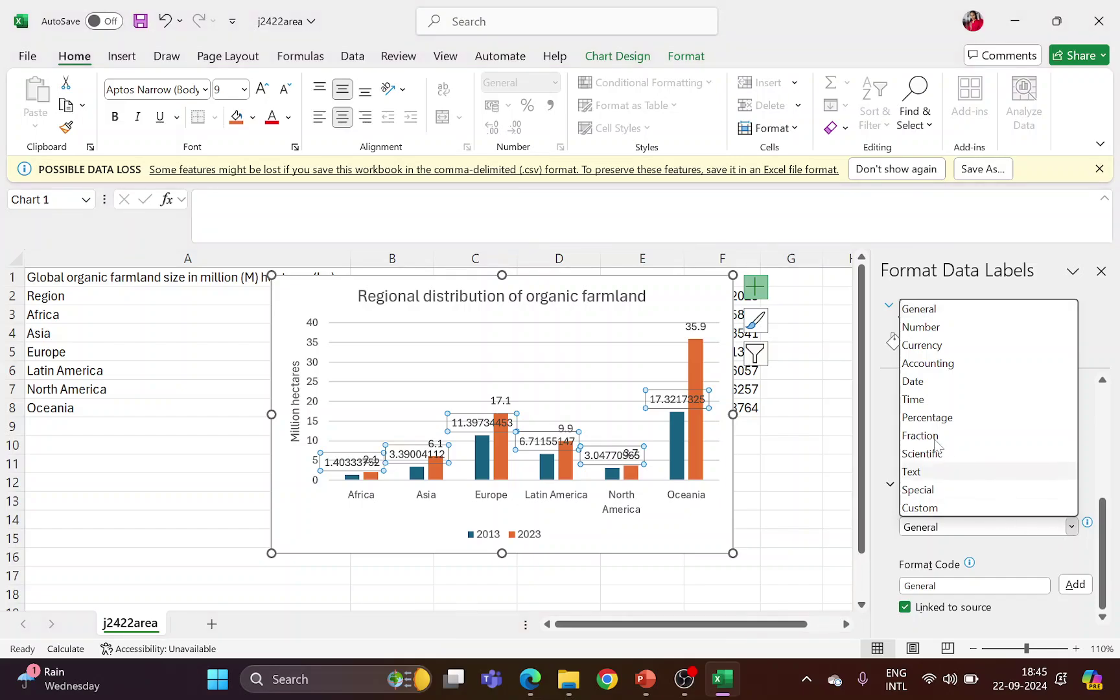
{"action": "left_click", "coordinate": [912, 345]}
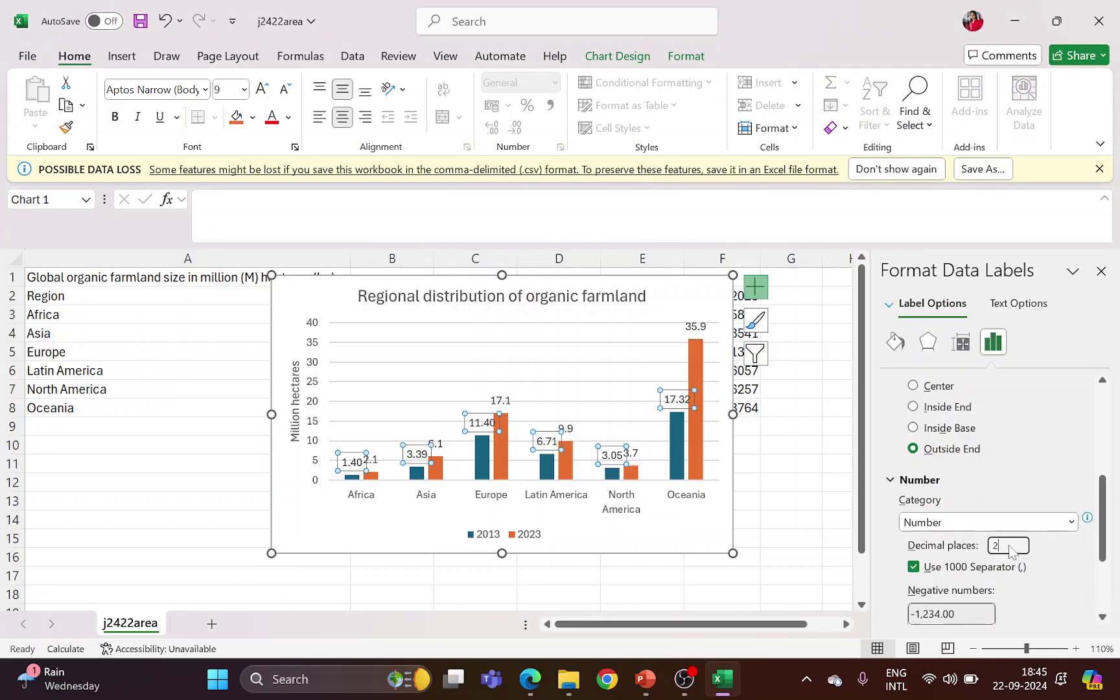
{"action": "double_click", "coordinate": [1010, 546]}
{"action": "type", "text": "1"}
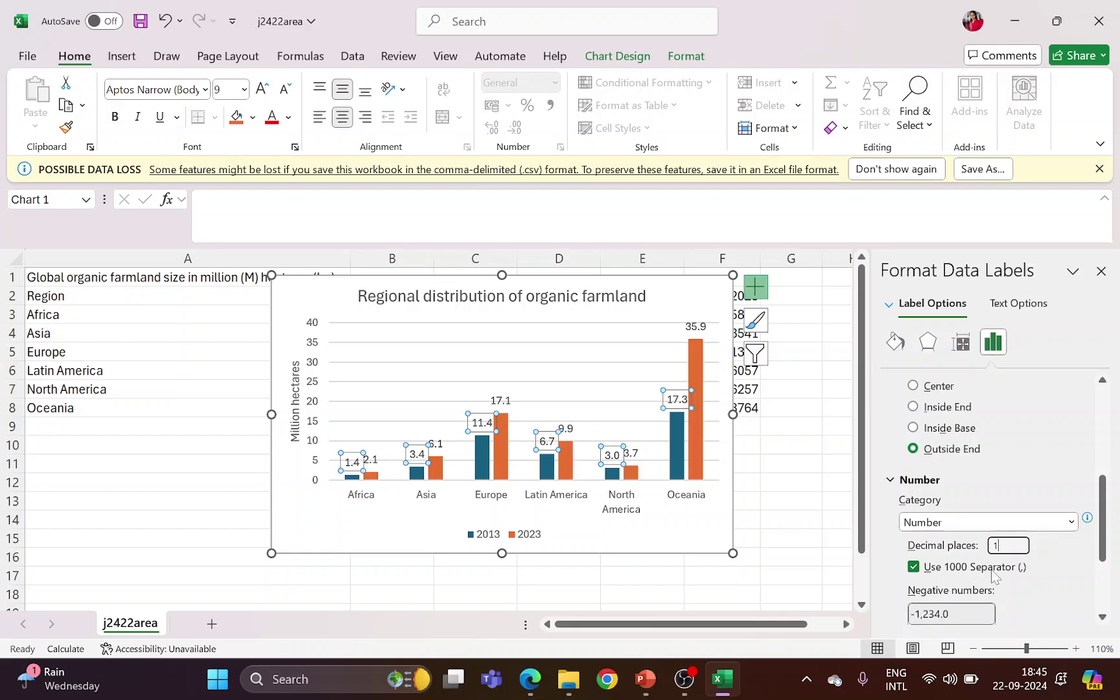
{"action": "left_click", "coordinate": [1100, 271]}
{"action": "left_click", "coordinate": [930, 351]}
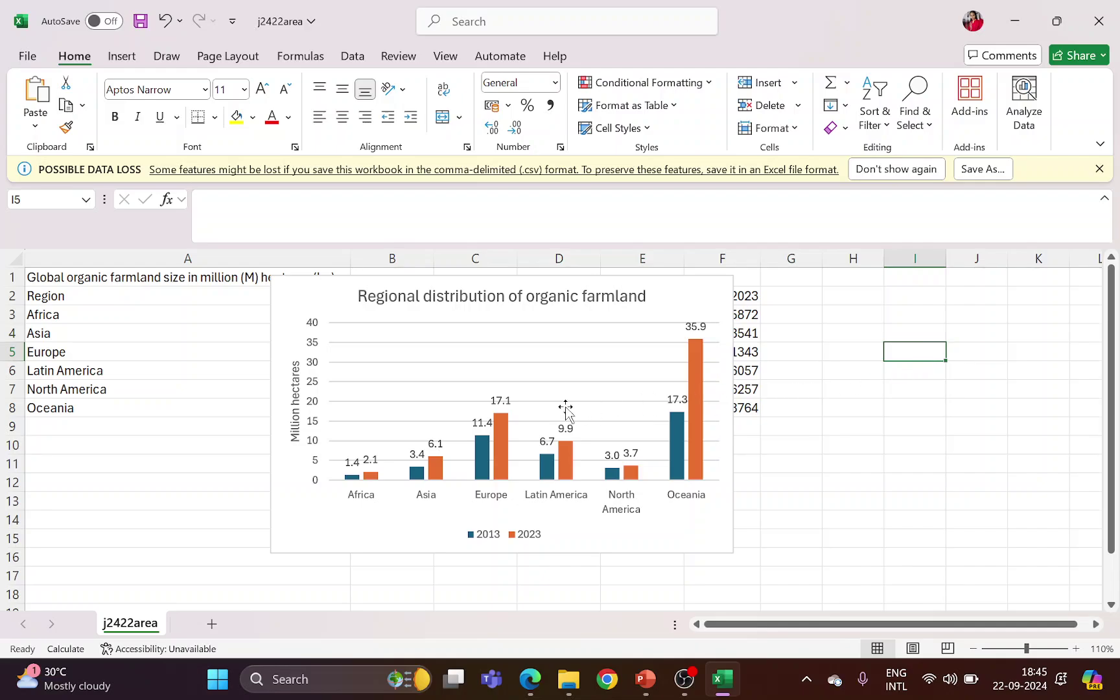
Check question 23's axis scale requirements in the Edge question paper, and open the formatting options for the chart's vertical value axis in Excel.
{"action": "key", "text": "alt+Tab"}
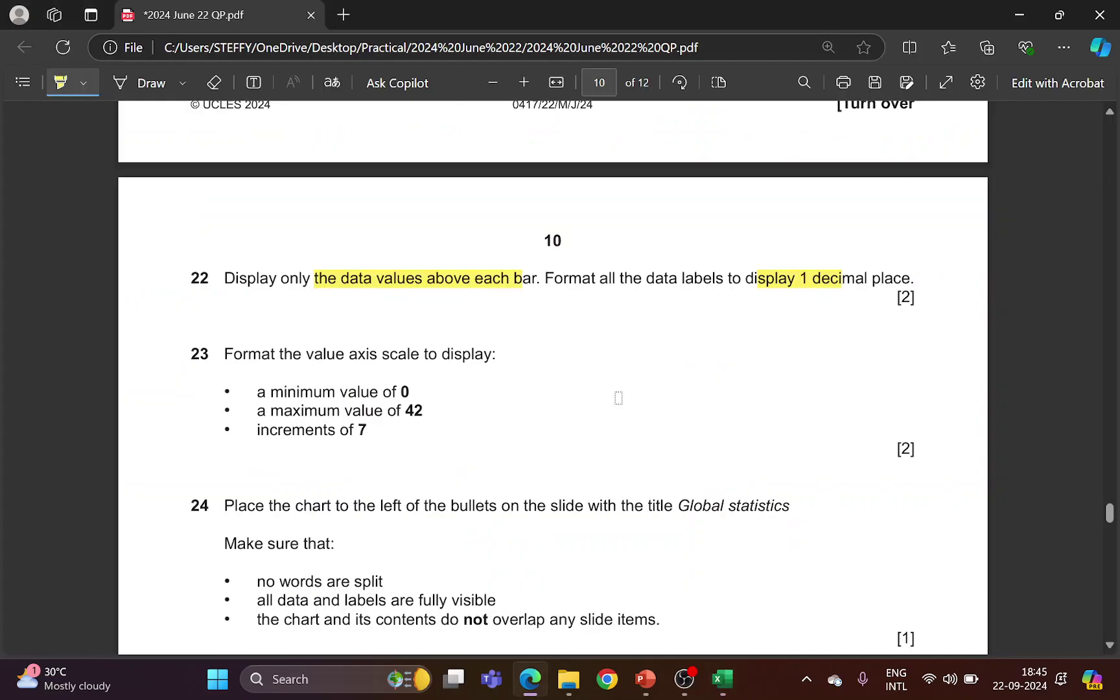
{"action": "scroll", "coordinate": [619, 397], "scroll_direction": "down", "scroll_amount": 3}
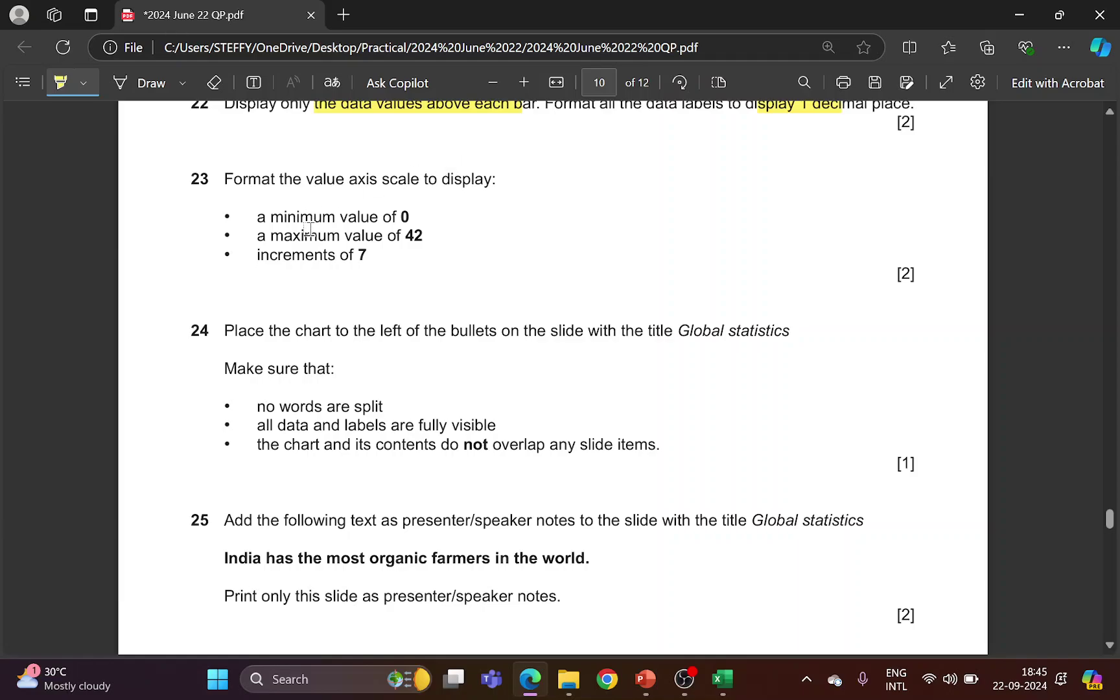
{"action": "key", "text": "alt+Tab"}
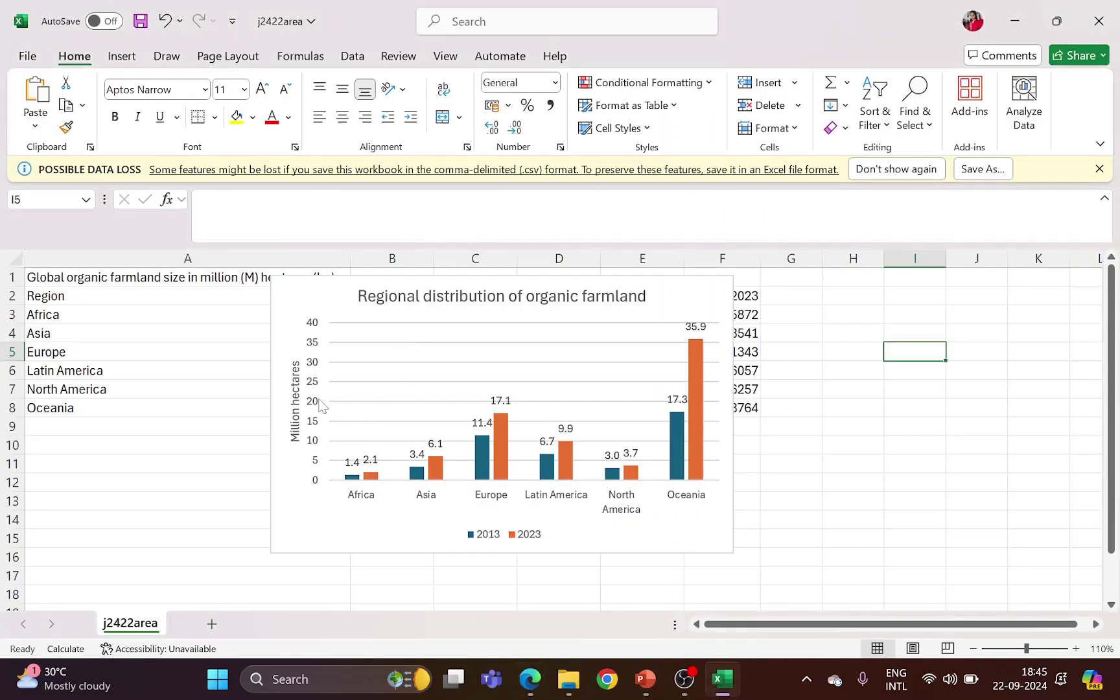
{"action": "right_click", "coordinate": [322, 405]}
{"action": "right_click", "coordinate": [317, 397]}
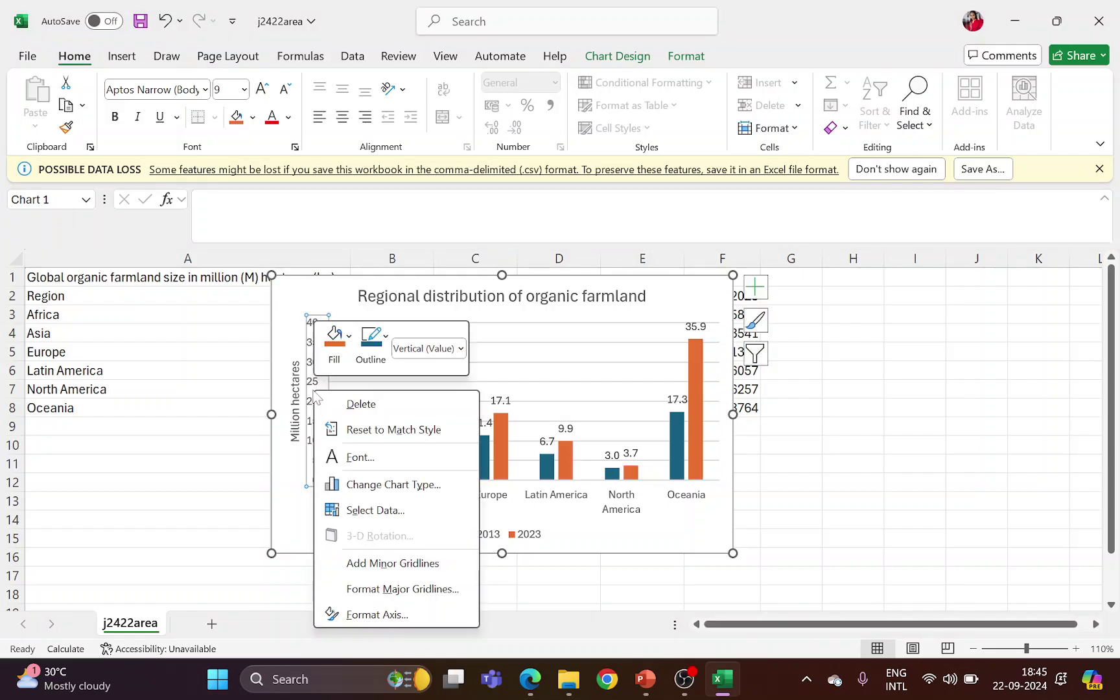
{"action": "left_click", "coordinate": [383, 614]}
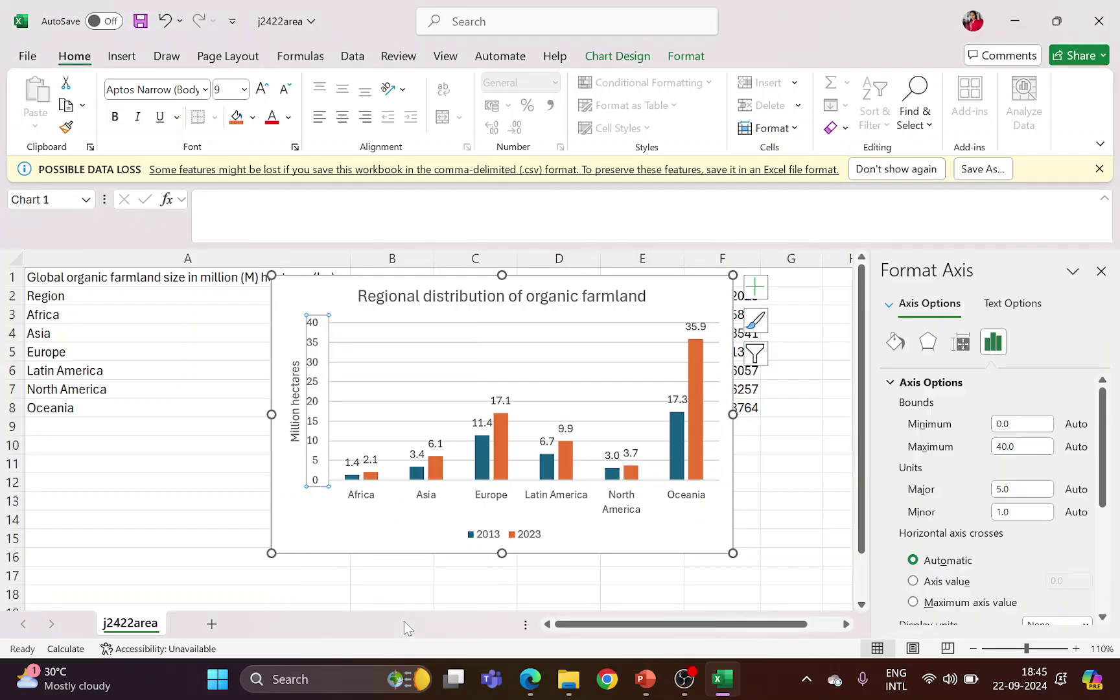
Highlight the minimum 0, maximum 42 and increment 7 in question 23 of the Edge question paper, and return to Excel.
{"action": "key", "text": "alt+Tab"}
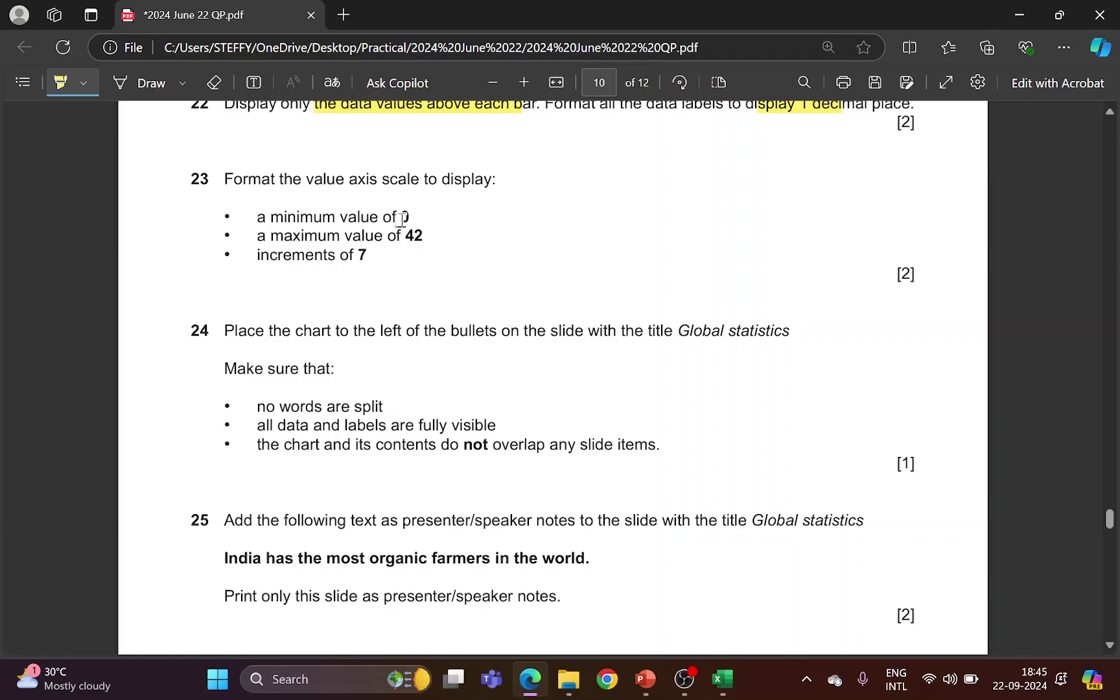
{"action": "left_click_drag", "start_coordinate": [400, 217], "coordinate": [413, 237]}
{"action": "left_click_drag", "start_coordinate": [342, 255], "coordinate": [374, 254]}
{"action": "key", "text": "alt+Tab"}
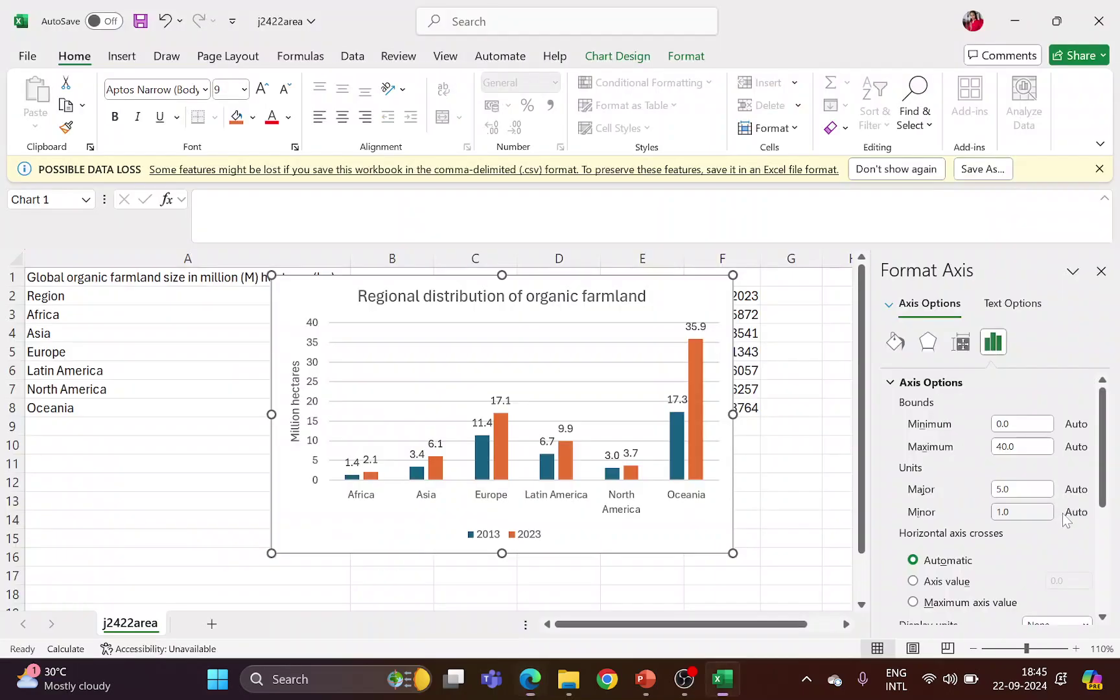
Set the value axis maximum bound to 42 and its major unit to 7.
{"action": "left_click", "coordinate": [1012, 447]}
{"action": "left_click", "coordinate": [1005, 446]}
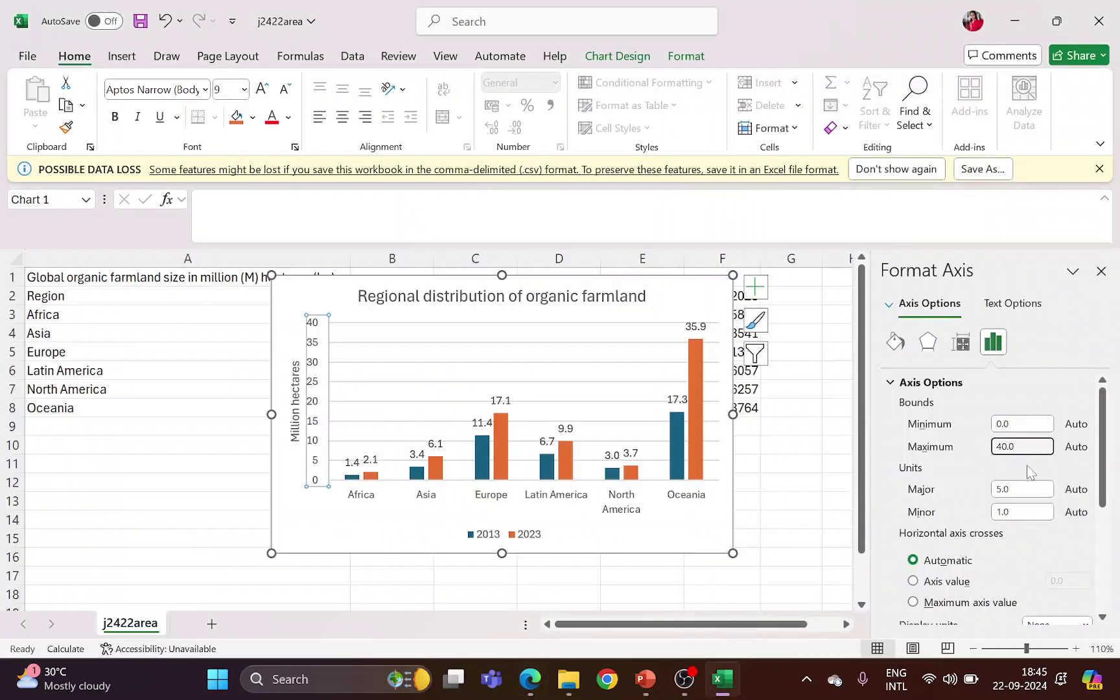
{"action": "type", "text": "2"}
{"action": "key", "text": "Return"}
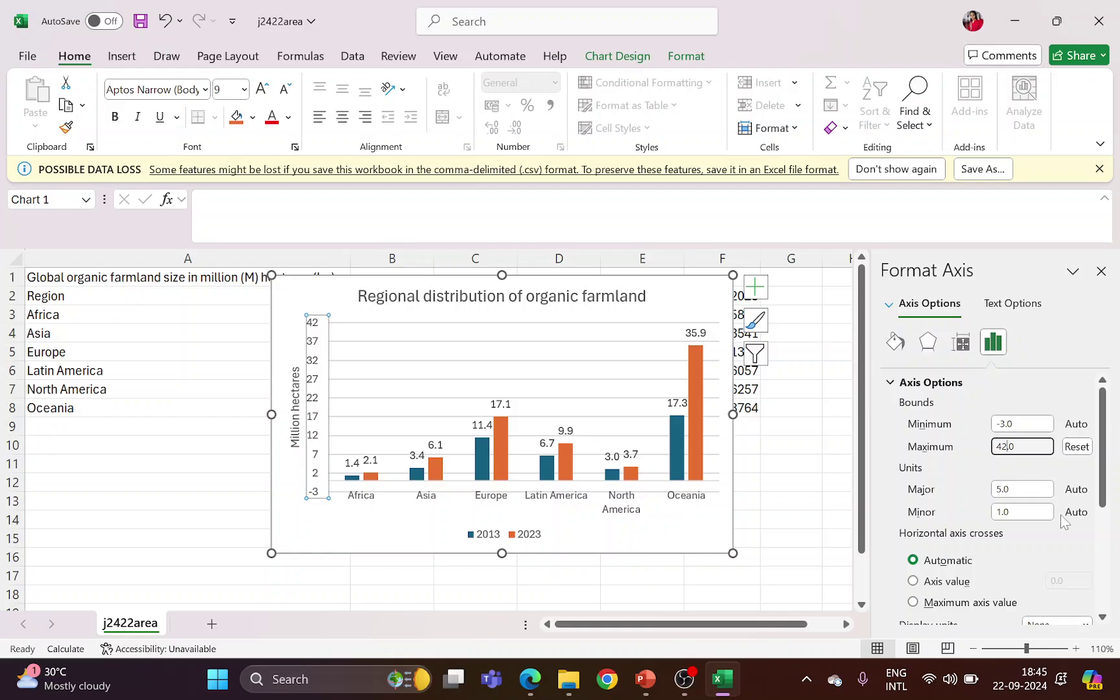
{"action": "left_click", "coordinate": [1001, 489]}
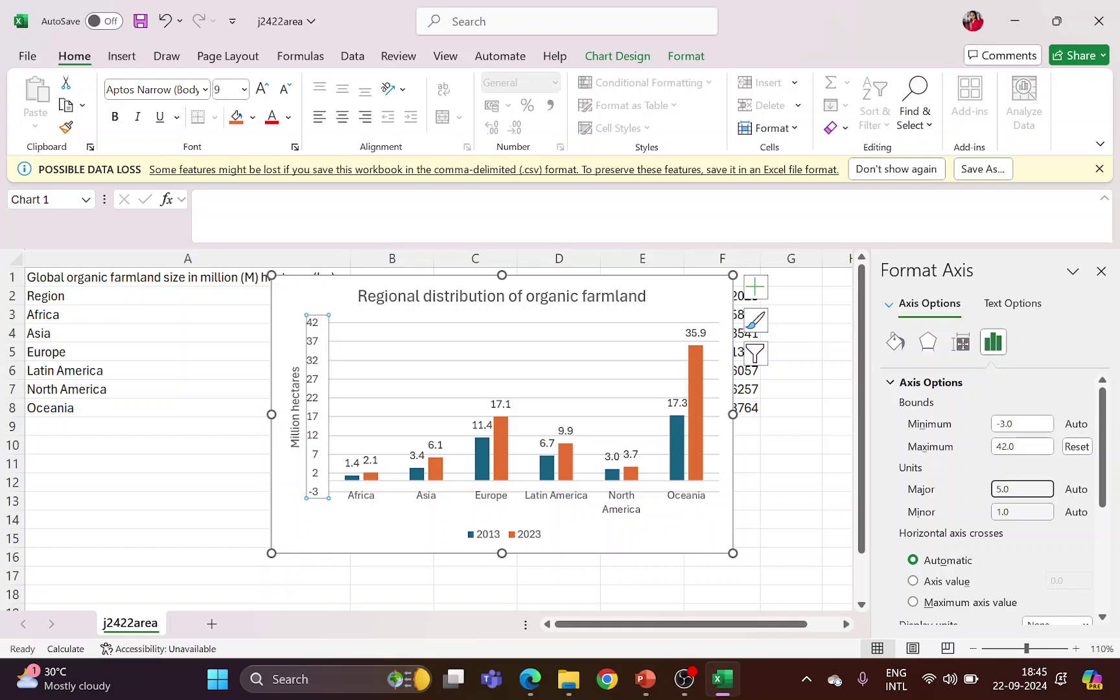
{"action": "type", "text": "7"}
{"action": "key", "text": "Return"}
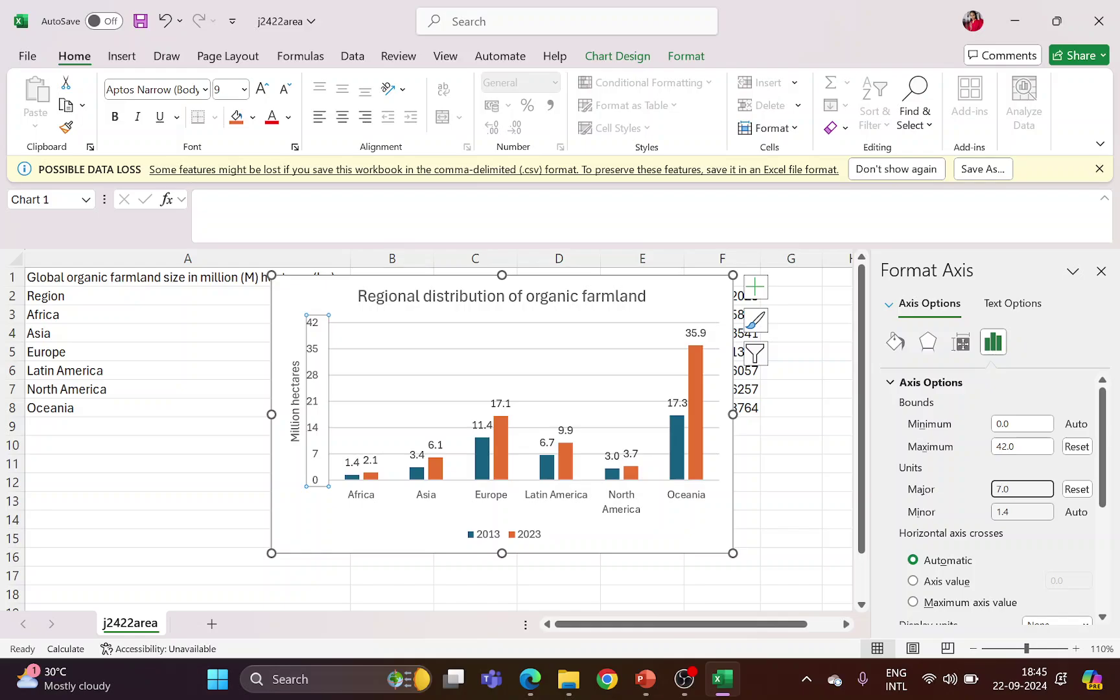
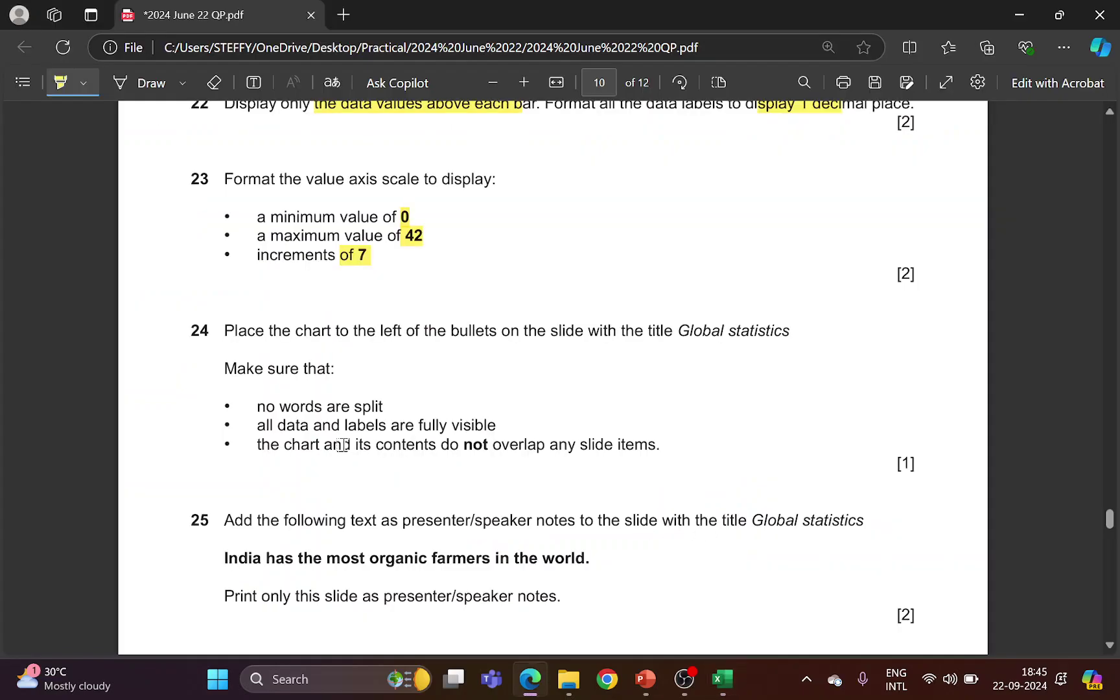
Copy the whole bar chart in the Excel workbook and switch to the PowerPoint presentation.
{"action": "key", "text": "alt+Tab"}
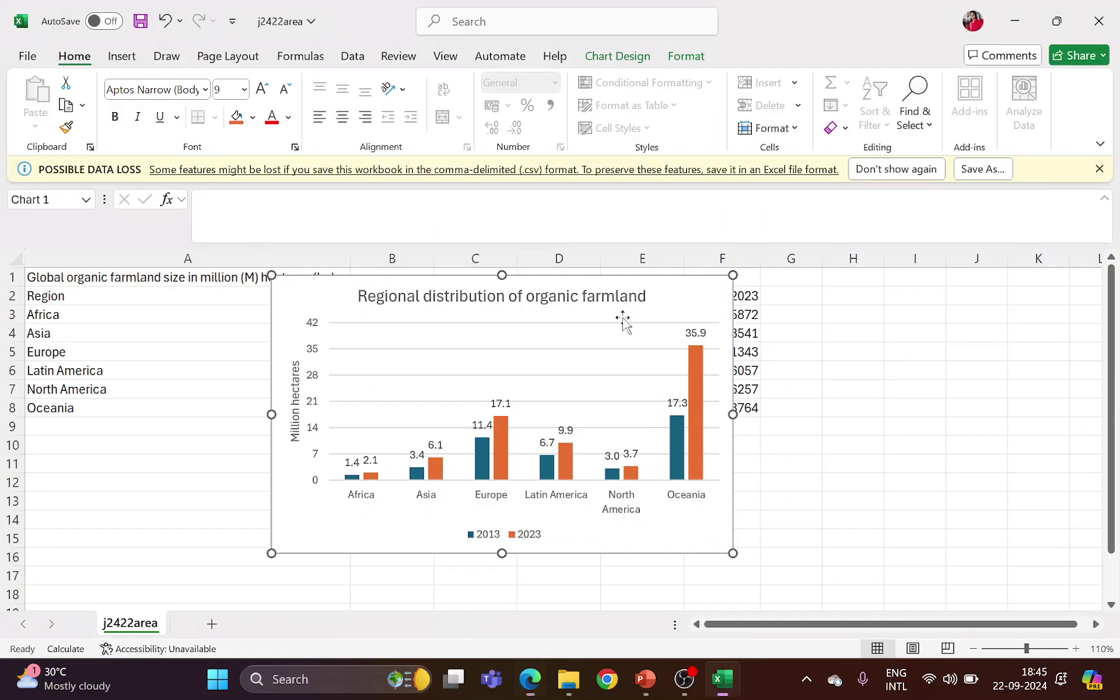
{"action": "right_click", "coordinate": [674, 299]}
{"action": "key", "text": "Escape"}
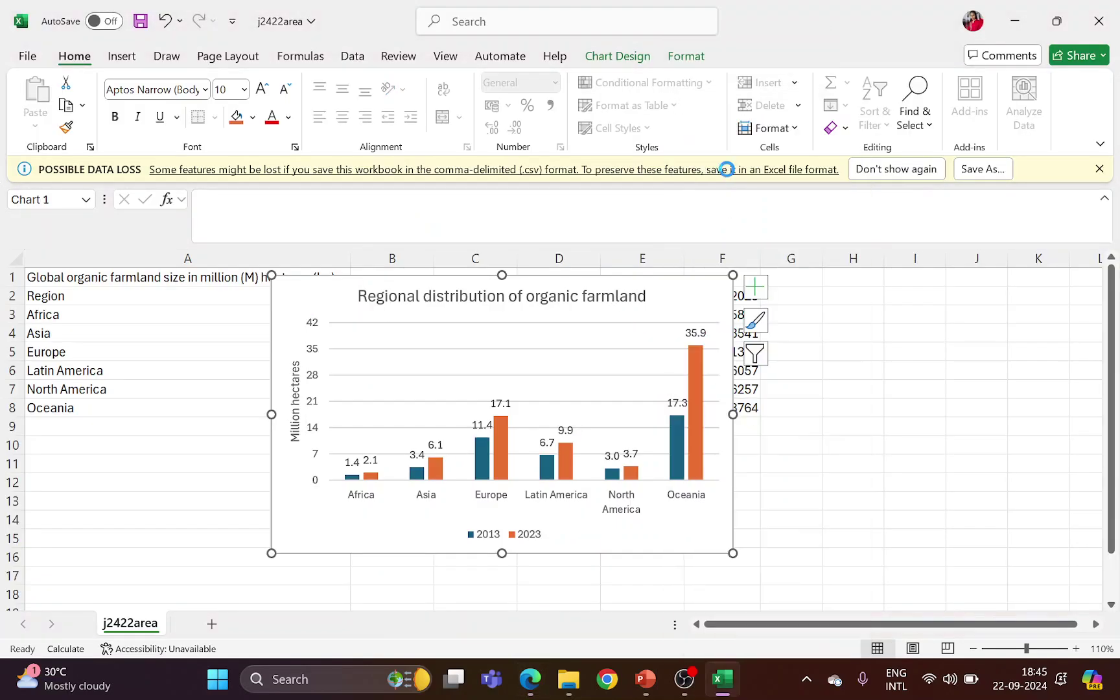
{"action": "left_click", "coordinate": [641, 680]}
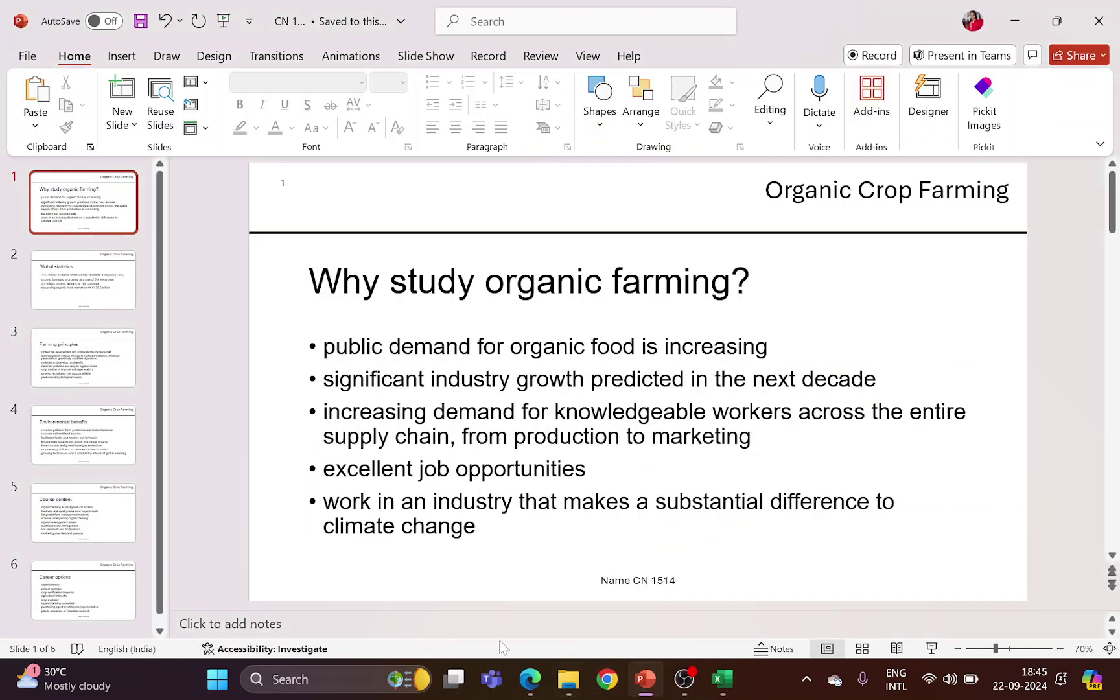
Highlight question 24's chart placement, left of the bullets on the Global statistics slide, in the Edge question paper, and return to PowerPoint.
{"action": "key", "text": "alt+Tab"}
{"action": "left_click", "coordinate": [645, 679]}
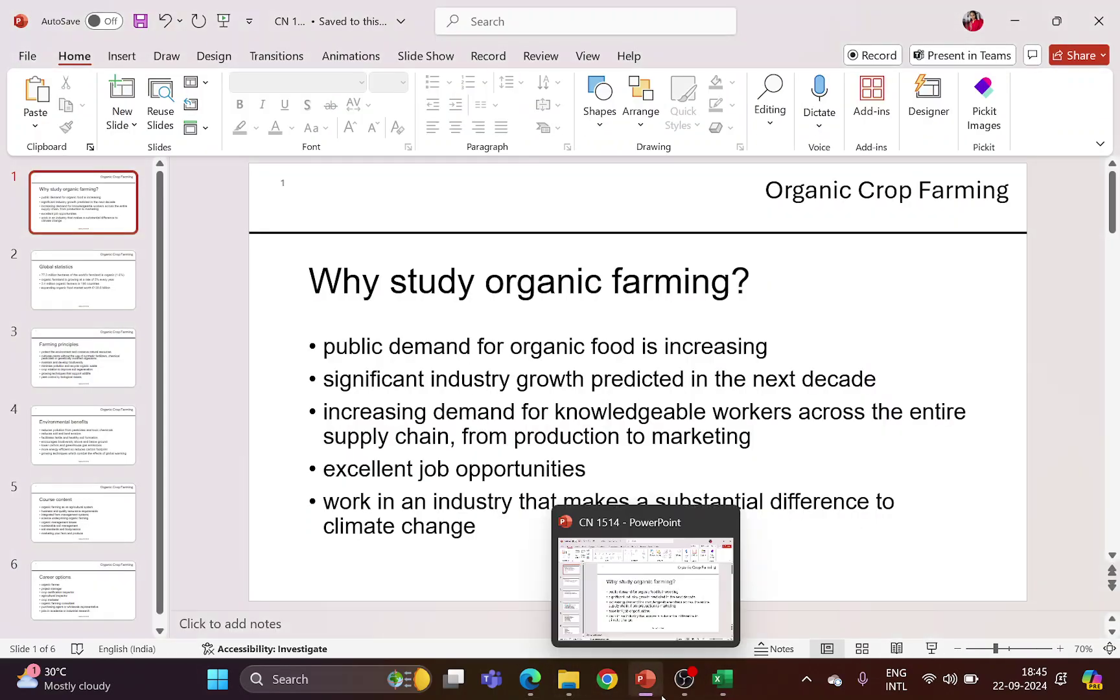
{"action": "key", "text": "alt+Tab"}
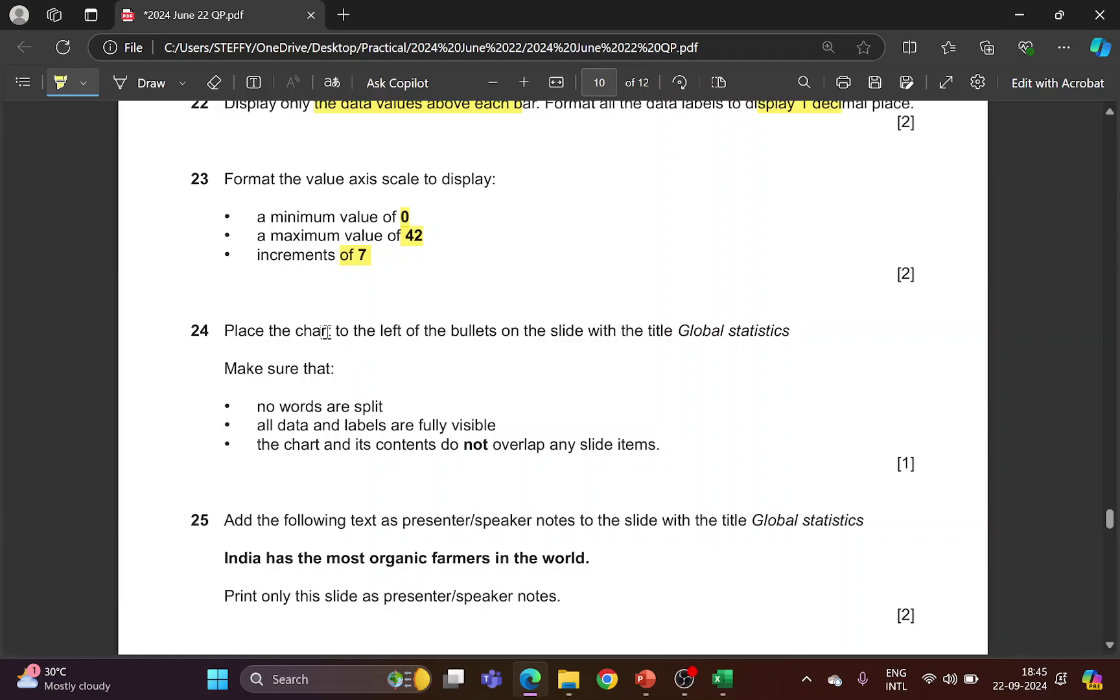
{"action": "left_click_drag", "start_coordinate": [353, 332], "coordinate": [769, 337]}
{"action": "key", "text": "alt+Tab"}
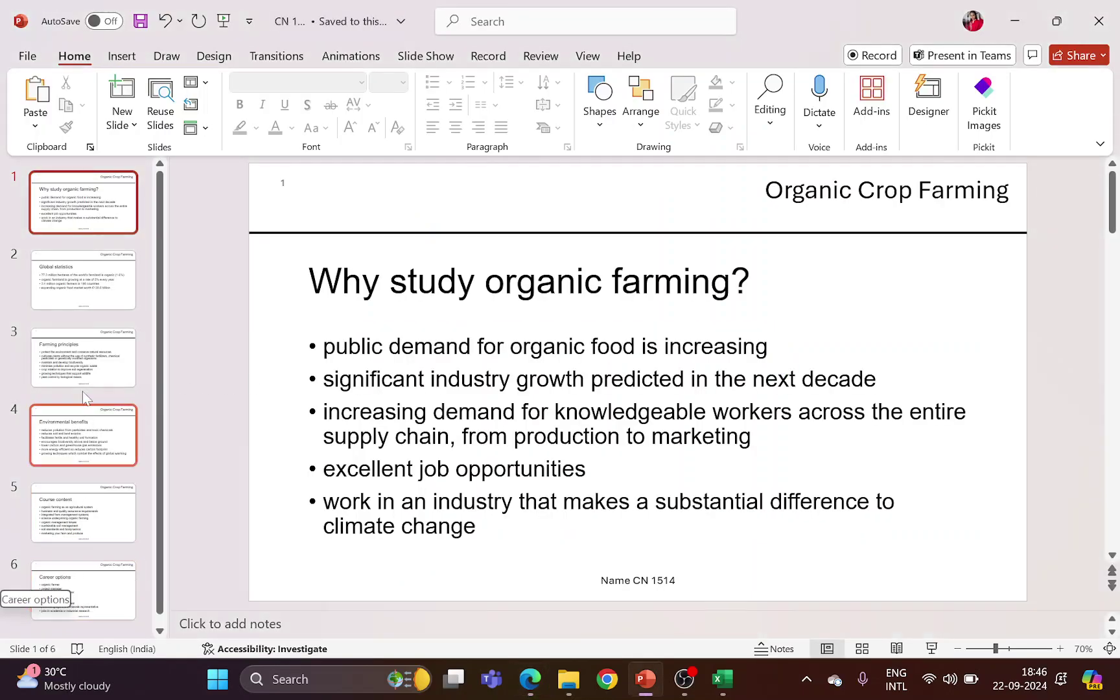
On the Global statistics slide, narrow the bullet text box from its left edge so it fills only the slide's right part.
{"action": "left_click", "coordinate": [75, 292]}
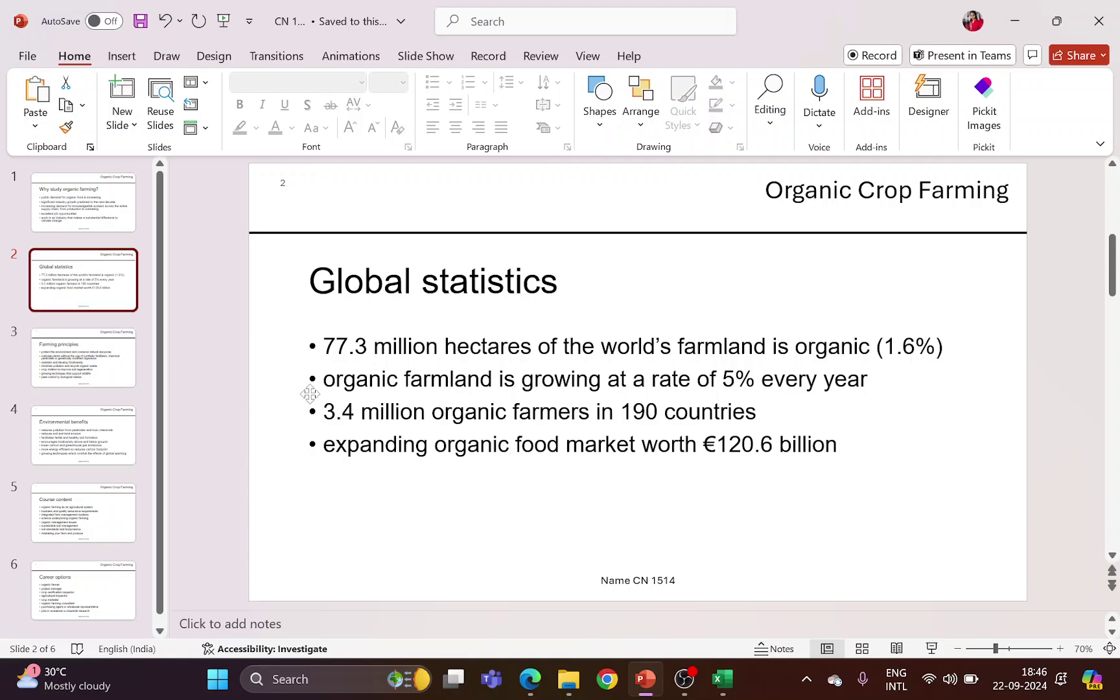
{"action": "left_click", "coordinate": [310, 431]}
{"action": "left_click", "coordinate": [302, 443]}
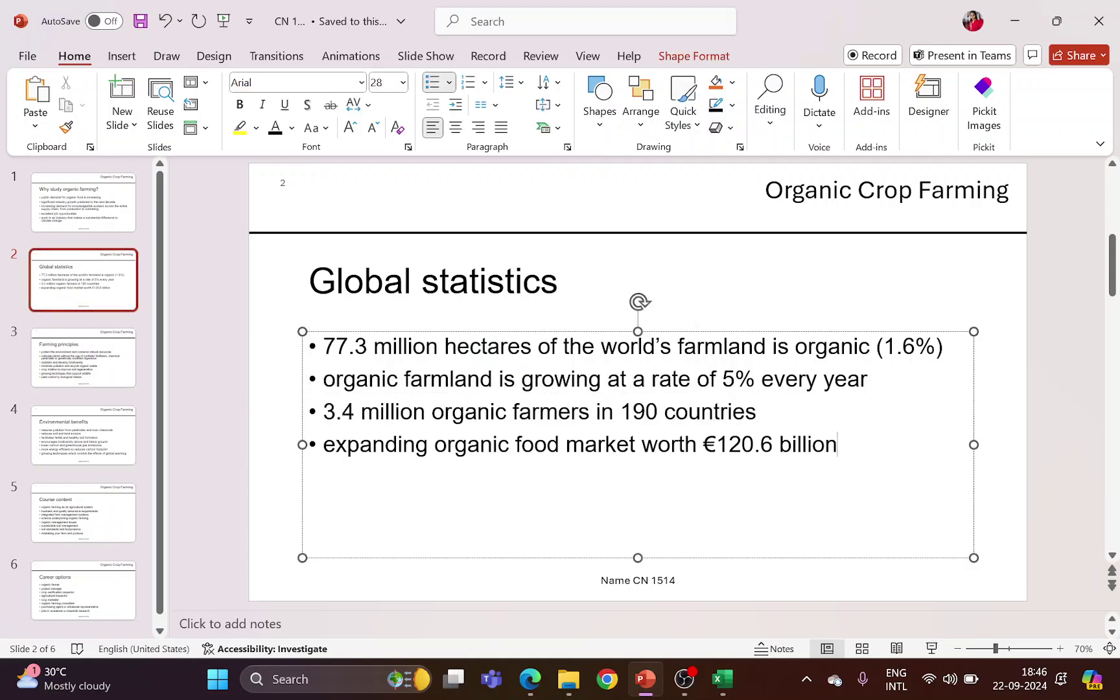
{"action": "left_click_drag", "start_coordinate": [302, 444], "coordinate": [693, 445]}
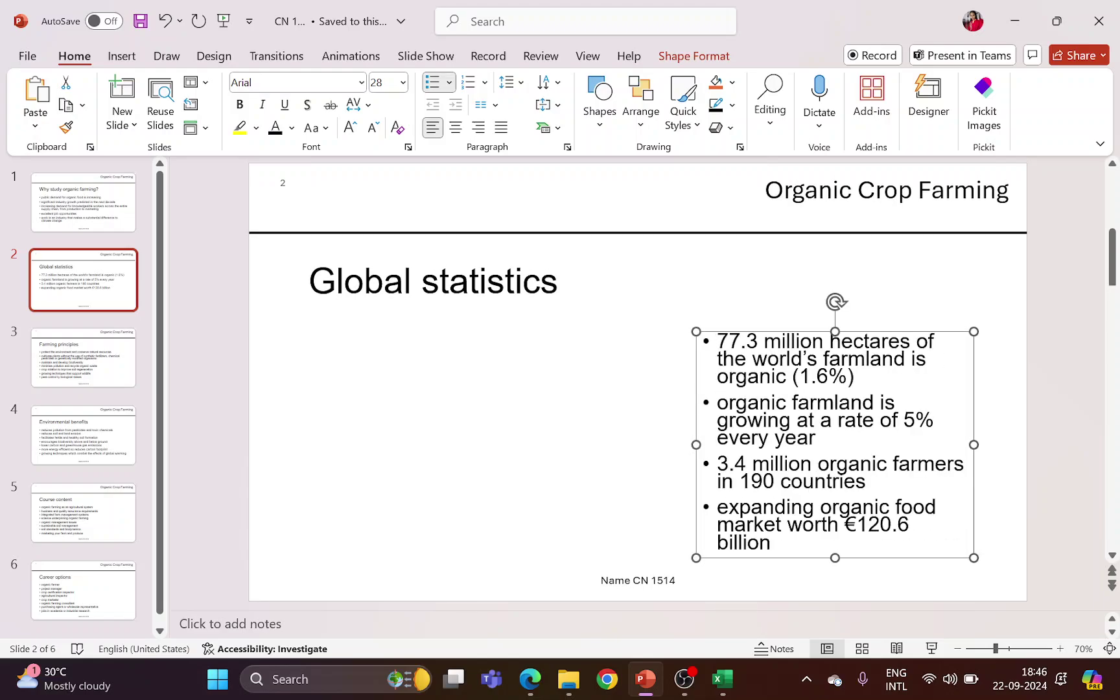
Paste the copied bar chart onto the slide and position it below the title, left of the bullets.
{"action": "left_click", "coordinate": [512, 370]}
{"action": "key", "text": "ctrl+v"}
{"action": "left_click_drag", "start_coordinate": [499, 293], "coordinate": [333, 337]}
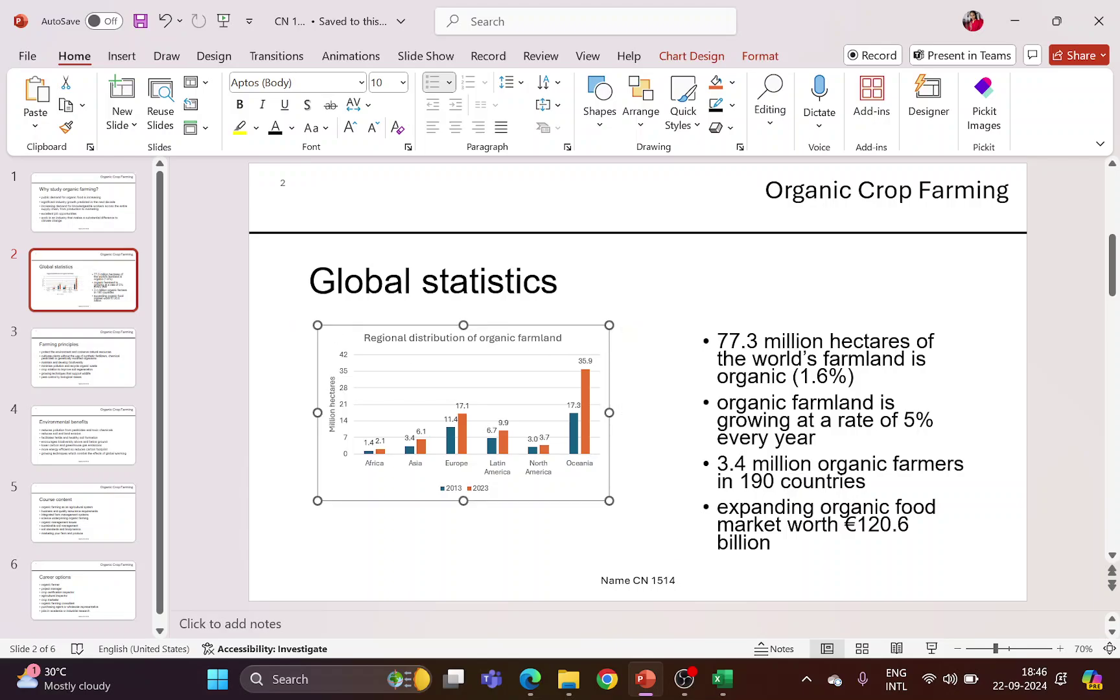
Extend the bullet text box upward to just below the header line and widen it toward the slide's right edge.
{"action": "left_click", "coordinate": [853, 339]}
{"action": "left_click_drag", "start_coordinate": [835, 330], "coordinate": [832, 252]}
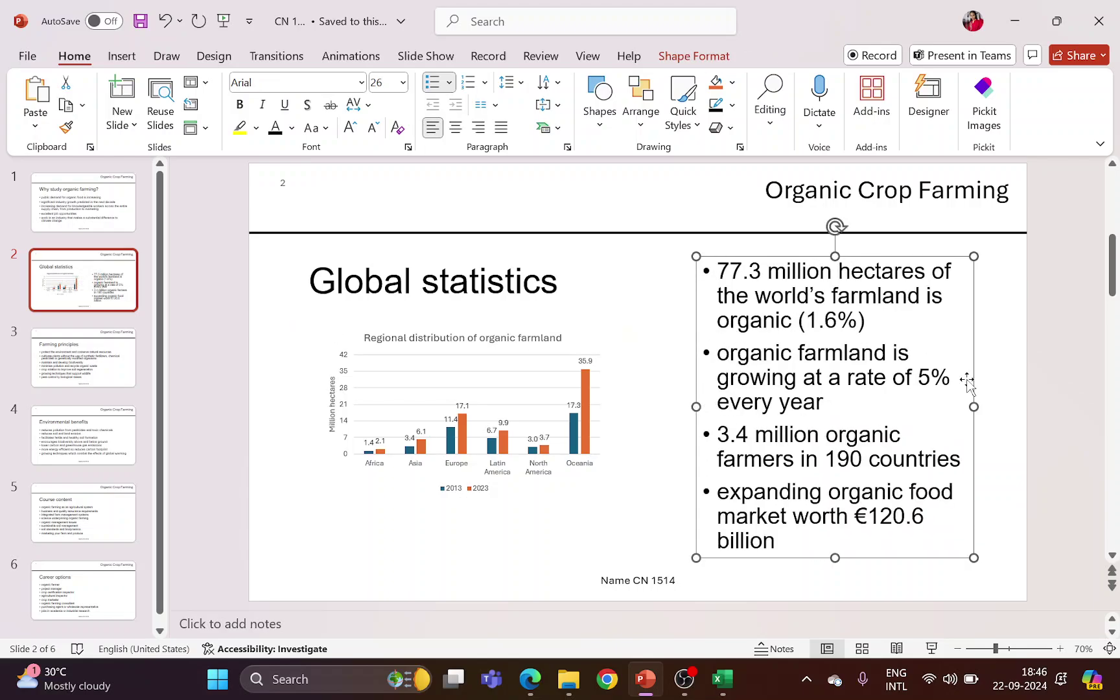
{"action": "left_click_drag", "start_coordinate": [973, 405], "coordinate": [1012, 398]}
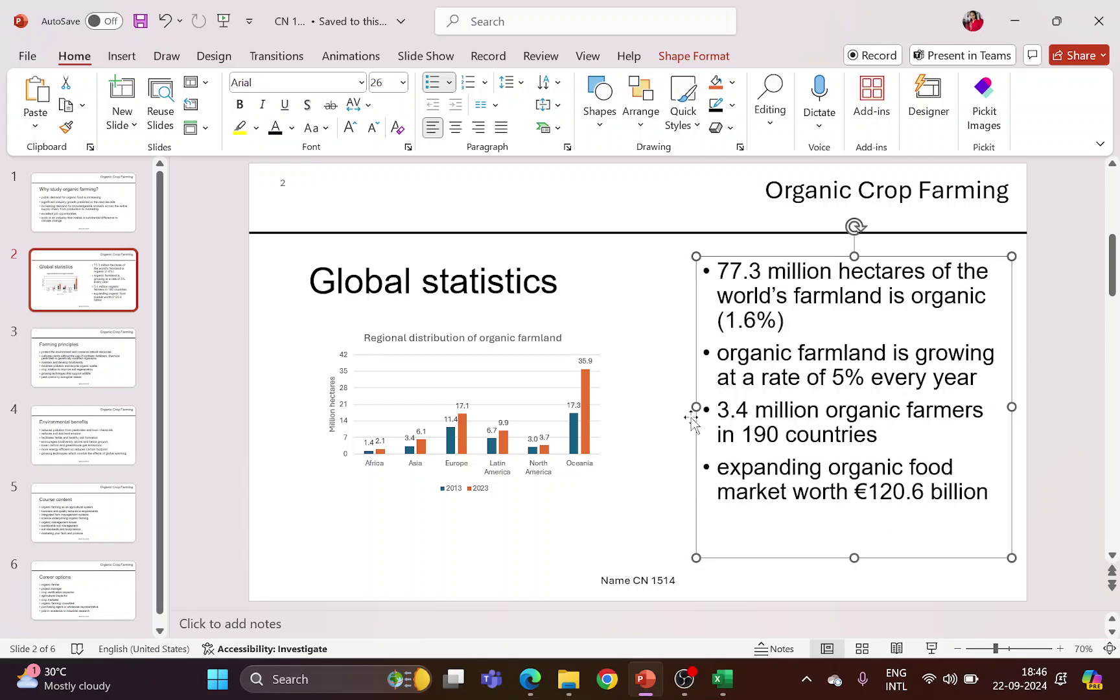
Enlarge the bar chart to fill the space between the title and footer, left of the bullets without overlapping them.
{"action": "left_click", "coordinate": [535, 365]}
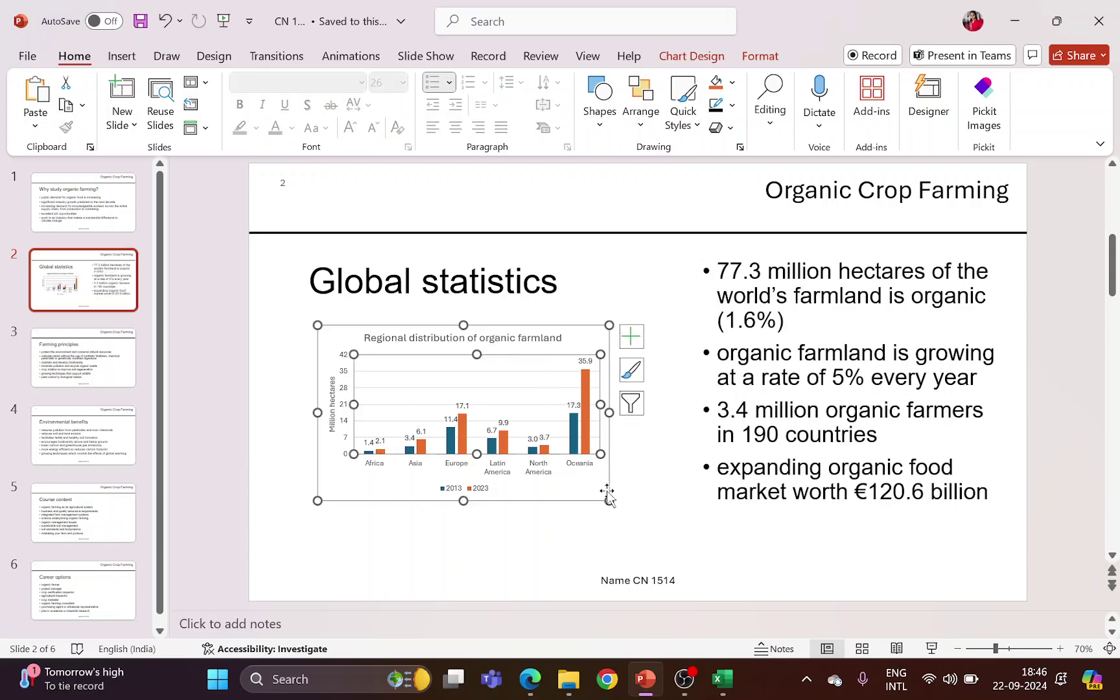
{"action": "left_click_drag", "start_coordinate": [609, 500], "coordinate": [683, 524]}
{"action": "left_click_drag", "start_coordinate": [347, 328], "coordinate": [295, 303]}
{"action": "left_click_drag", "start_coordinate": [583, 318], "coordinate": [581, 335]}
{"action": "left_click_drag", "start_coordinate": [626, 514], "coordinate": [695, 531]}
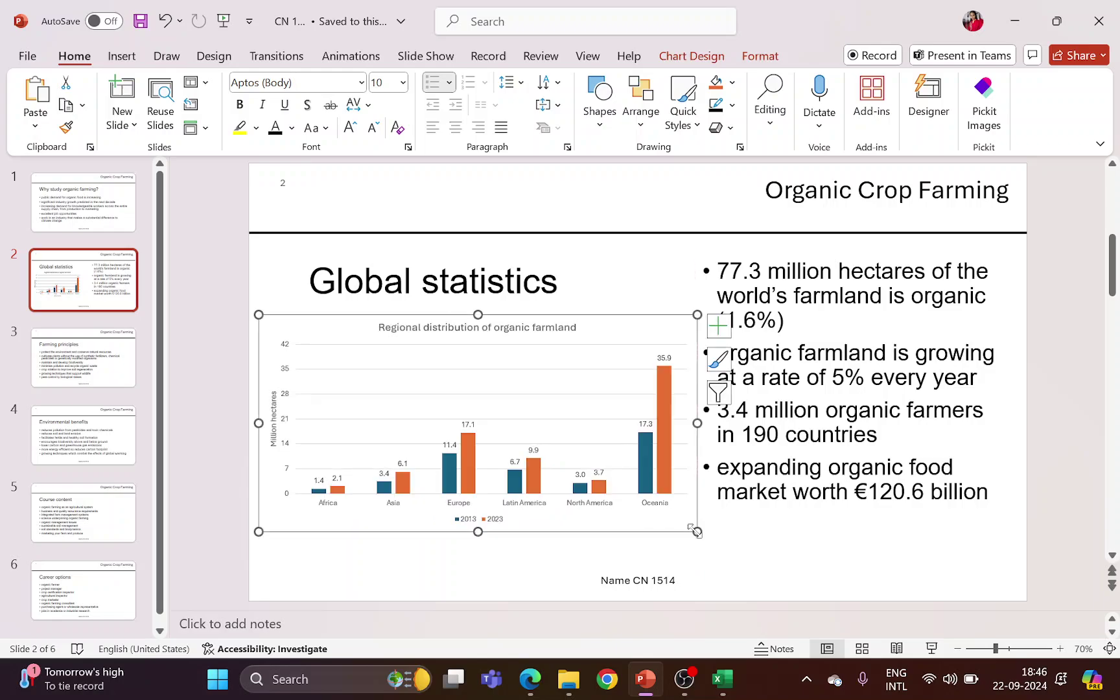
{"action": "left_click", "coordinate": [755, 538]}
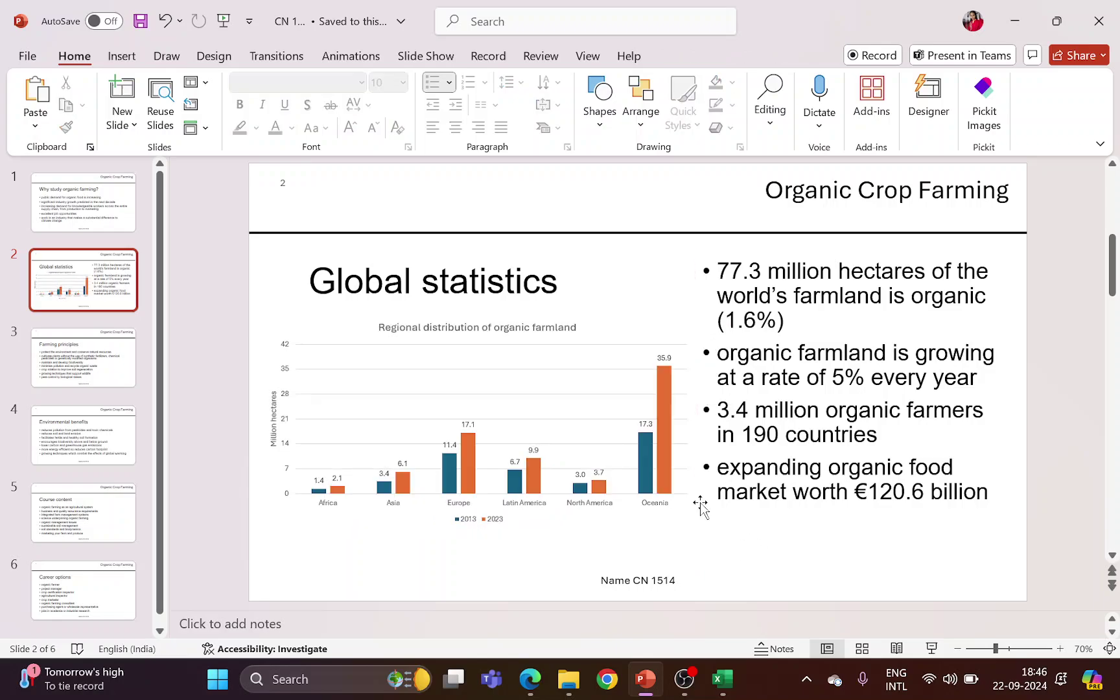
Highlight question 24's conditions on split words, visible labels and overlap in Edge, and check the chart on the PowerPoint slide against them.
{"action": "key", "text": "alt+Tab"}
{"action": "scroll", "coordinate": [272, 363], "scroll_direction": "down", "scroll_amount": 1}
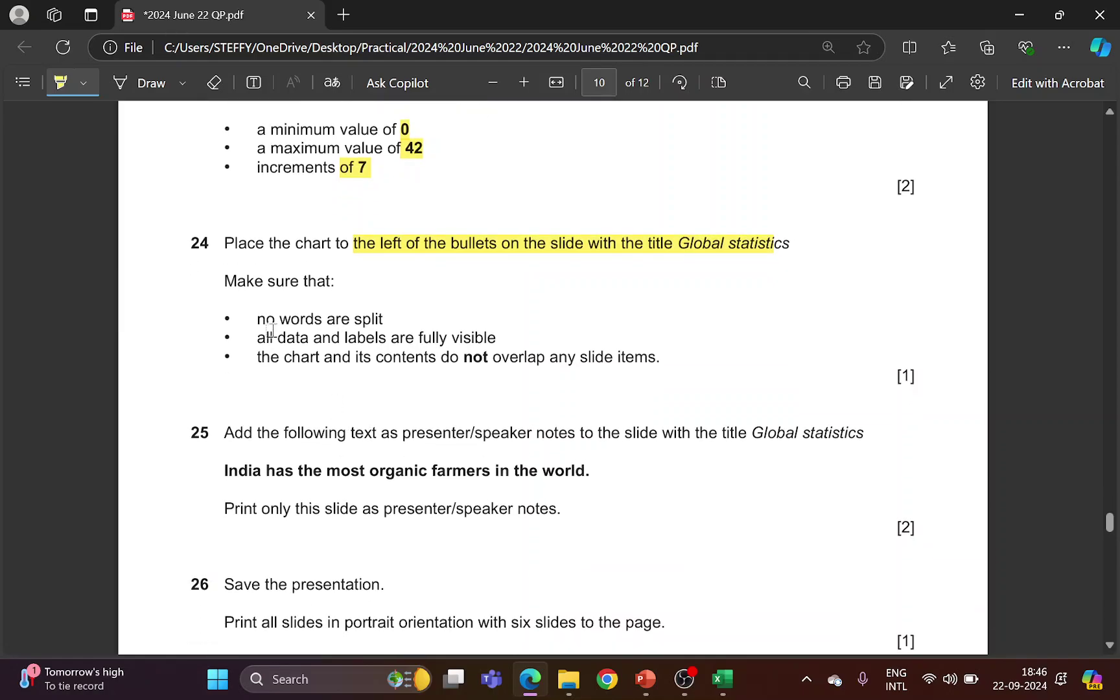
{"action": "left_click_drag", "start_coordinate": [256, 317], "coordinate": [364, 319]}
{"action": "mouse_move", "coordinate": [278, 337]}
{"action": "left_mouse_down"}
{"action": "mouse_move", "coordinate": [489, 341]}
{"action": "mouse_move", "coordinate": [360, 360]}
{"action": "mouse_move", "coordinate": [599, 359]}
{"action": "left_mouse_up"}
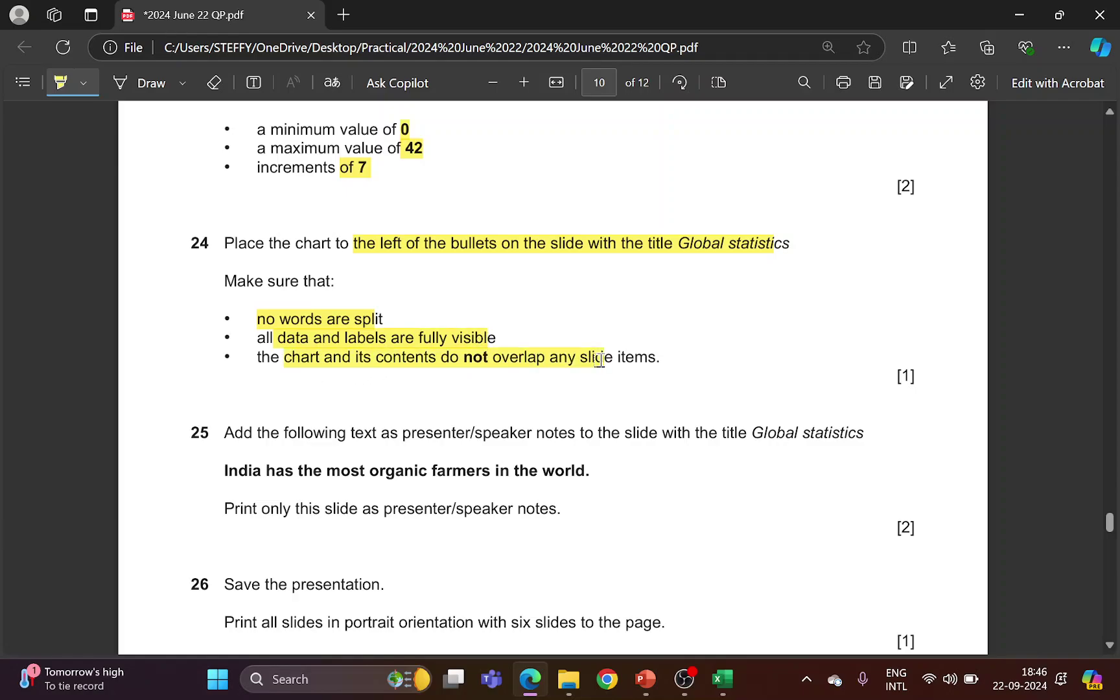
{"action": "key", "text": "alt+Tab"}
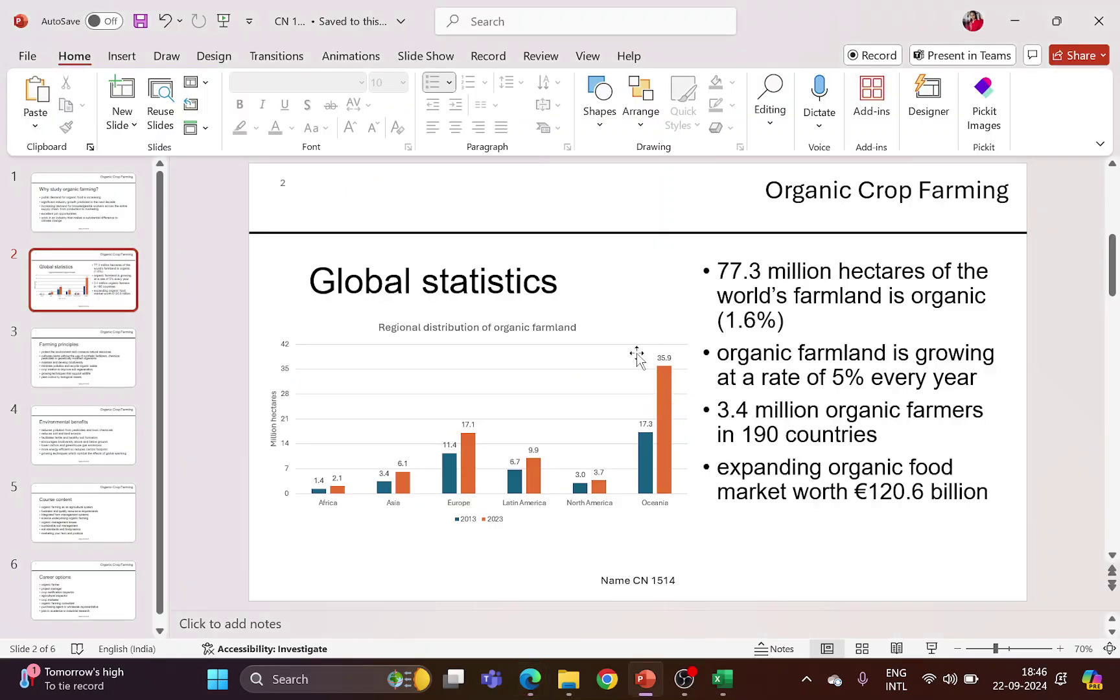
{"action": "left_click", "coordinate": [632, 328]}
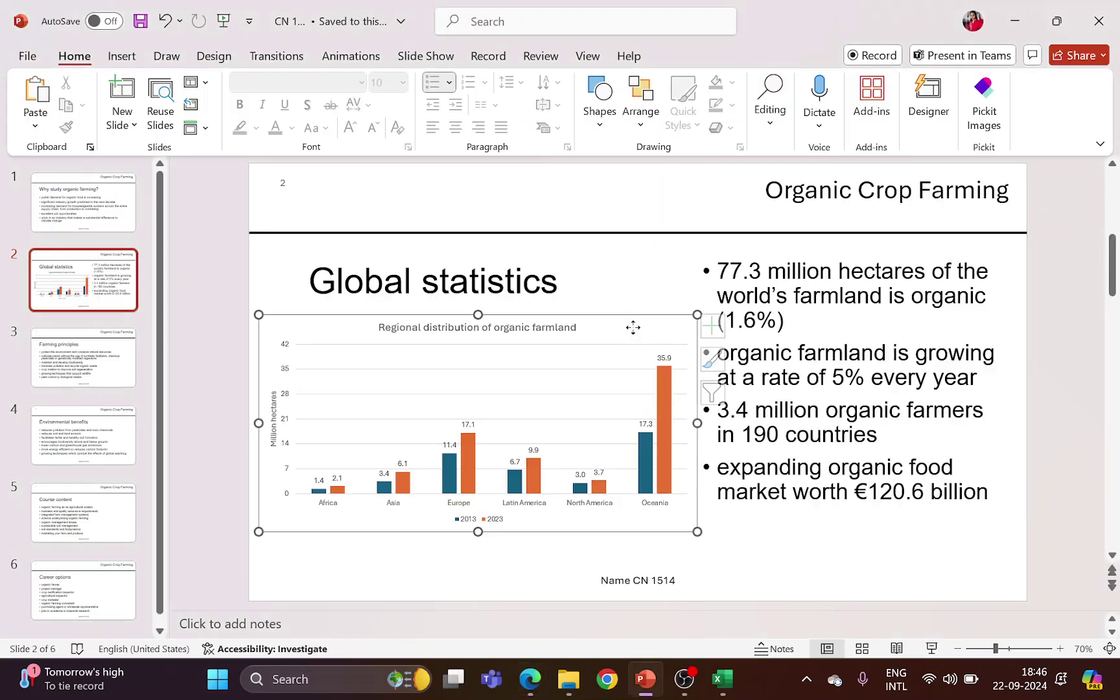
{"action": "left_click", "coordinate": [754, 530]}
Highlight question 25's speaker notes instruction, slide title and note text in the Edge question paper, and return to PowerPoint.
{"action": "key", "text": "alt+Tab"}
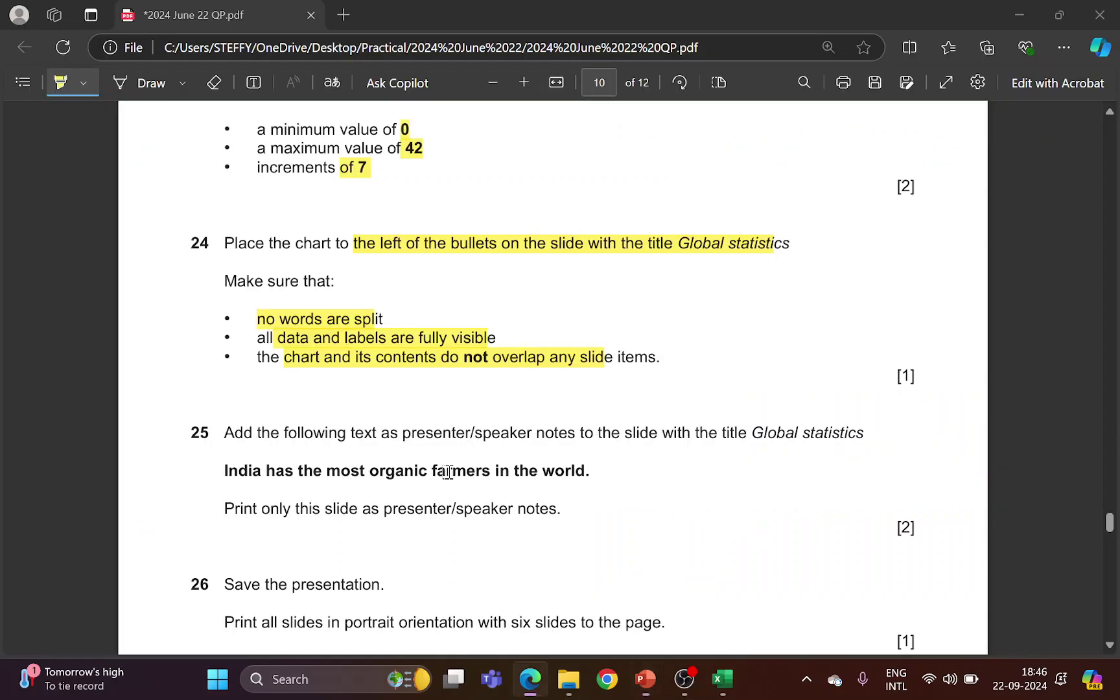
{"action": "scroll", "coordinate": [283, 337], "scroll_direction": "down", "scroll_amount": 1}
{"action": "key", "text": "alt+Tab"}
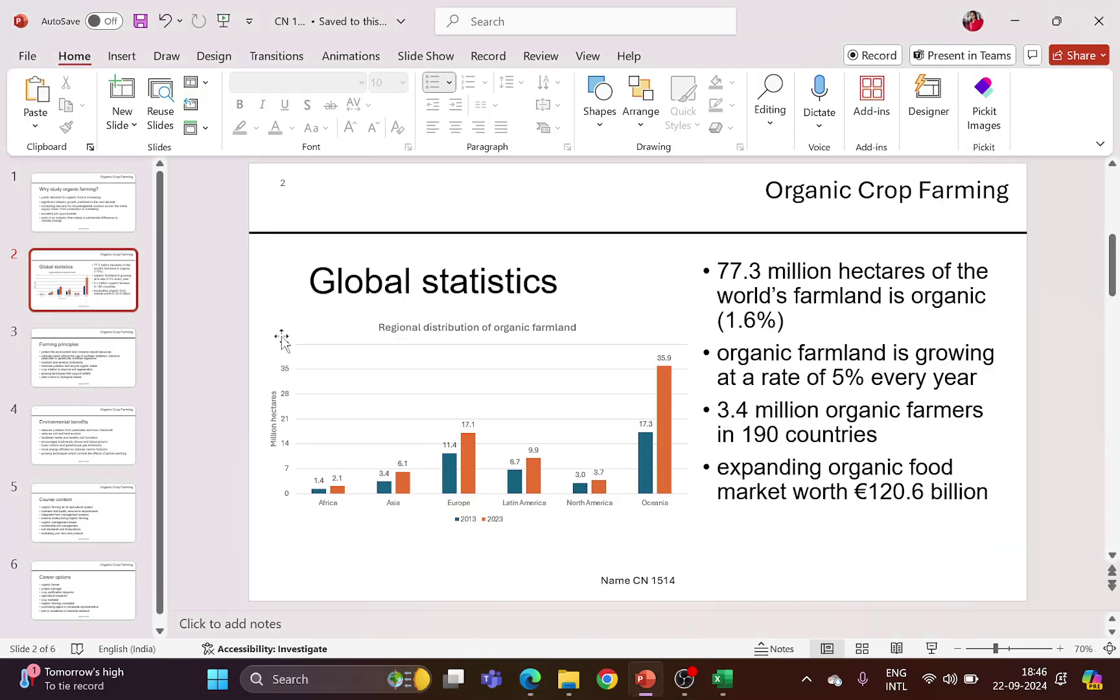
{"action": "key", "text": "alt+Tab"}
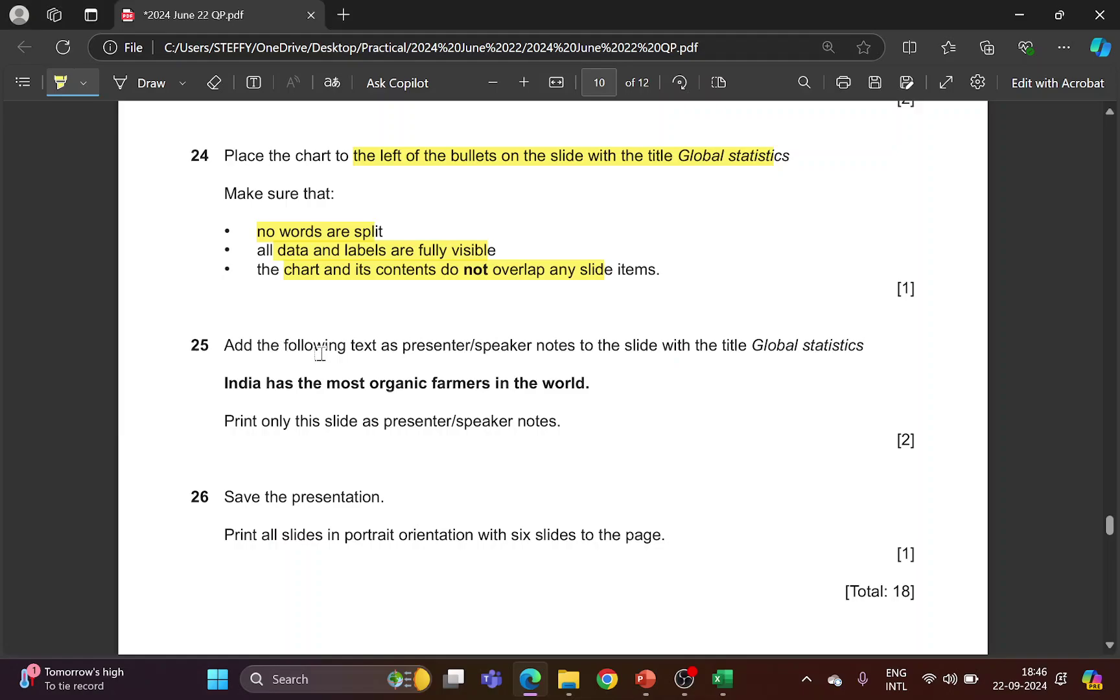
{"action": "left_click_drag", "start_coordinate": [314, 348], "coordinate": [575, 348]}
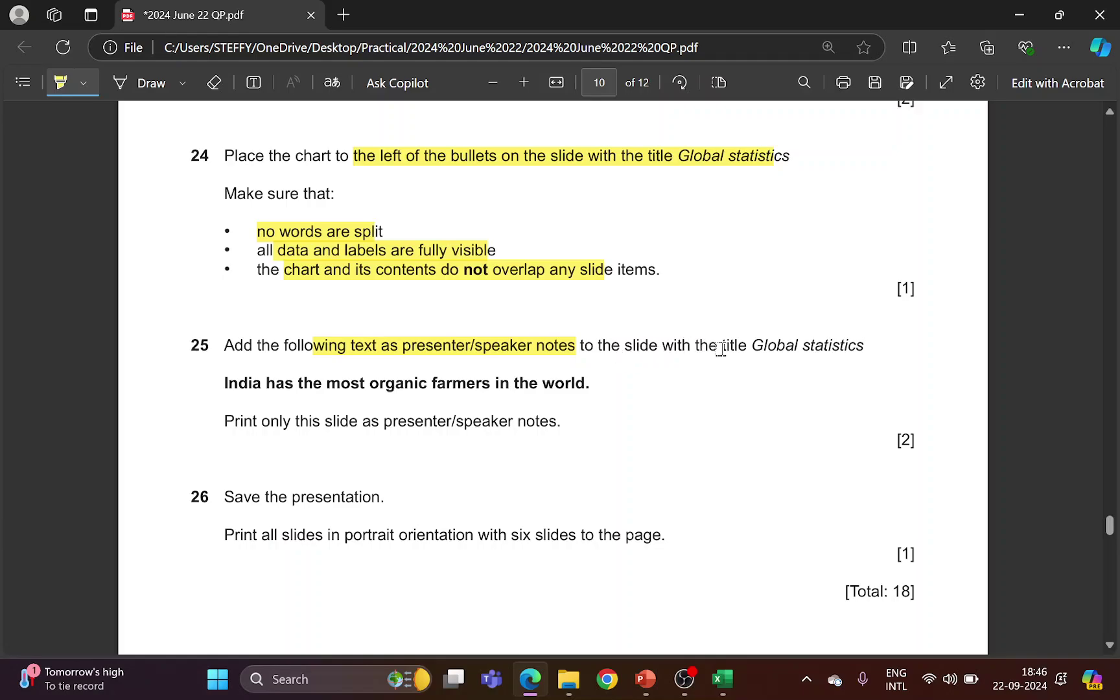
{"action": "left_click_drag", "start_coordinate": [736, 348], "coordinate": [851, 342]}
{"action": "left_click_drag", "start_coordinate": [231, 387], "coordinate": [579, 391]}
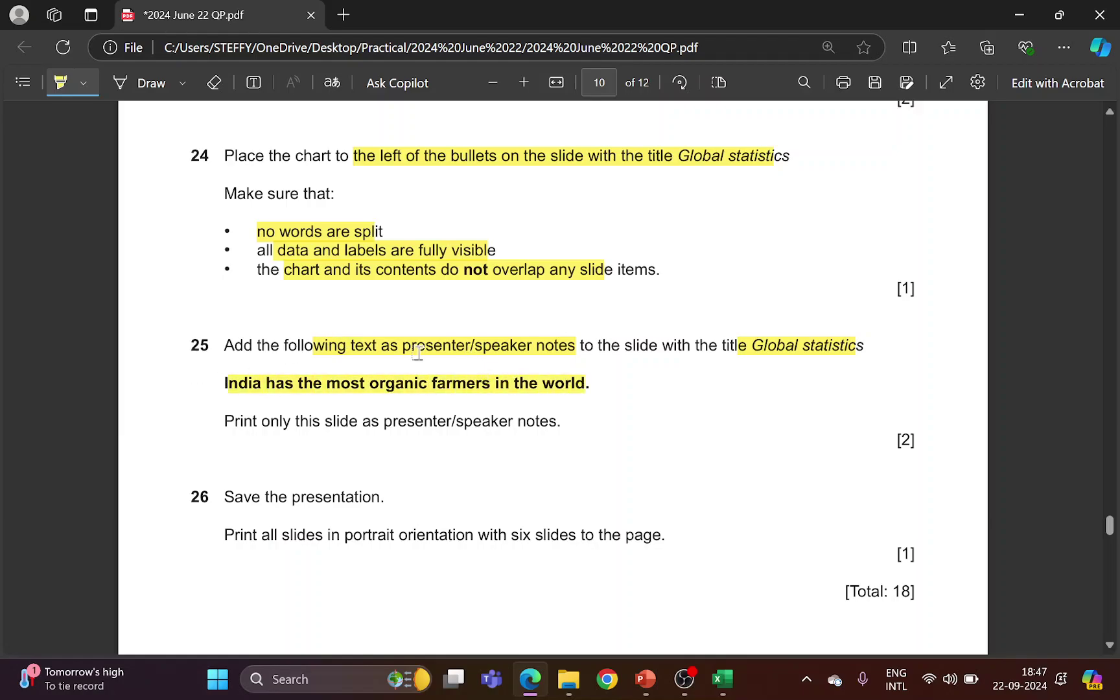
{"action": "key", "text": "alt+Tab"}
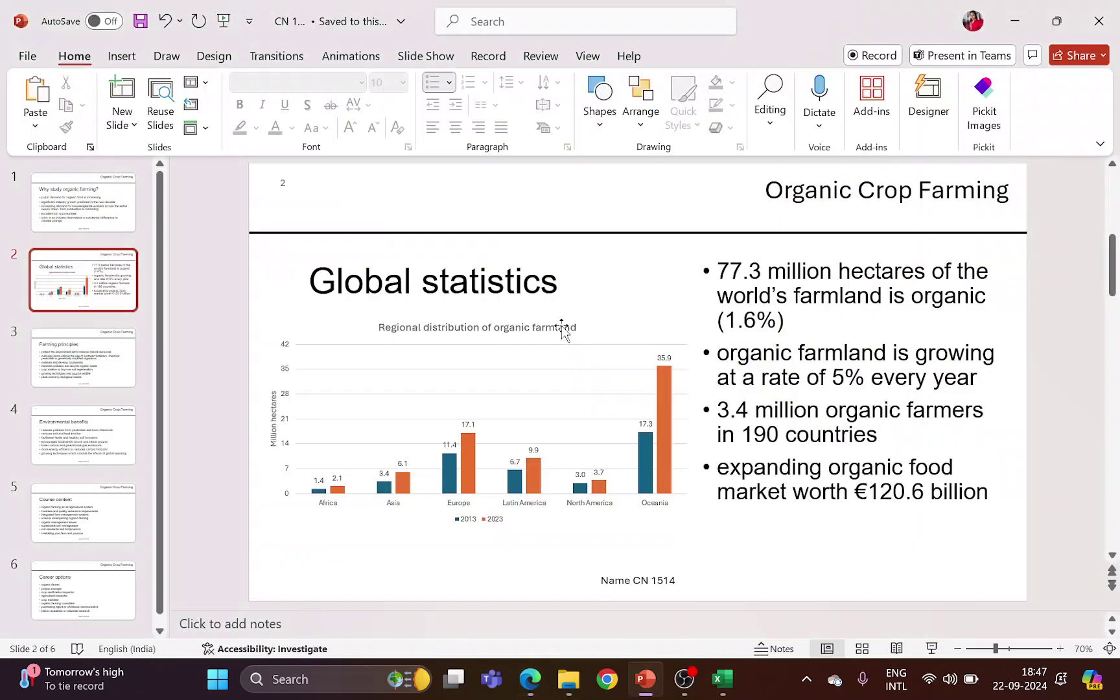
Hide the notes pane below the slide and show it again.
{"action": "left_click", "coordinate": [588, 57]}
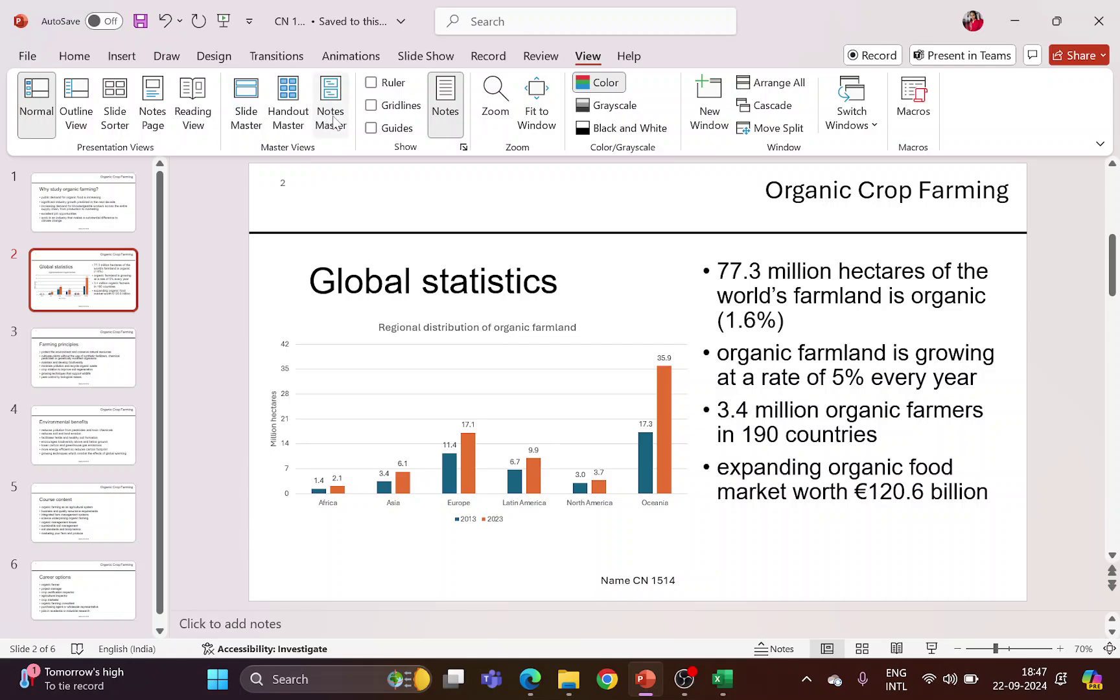
{"action": "left_click", "coordinate": [450, 114]}
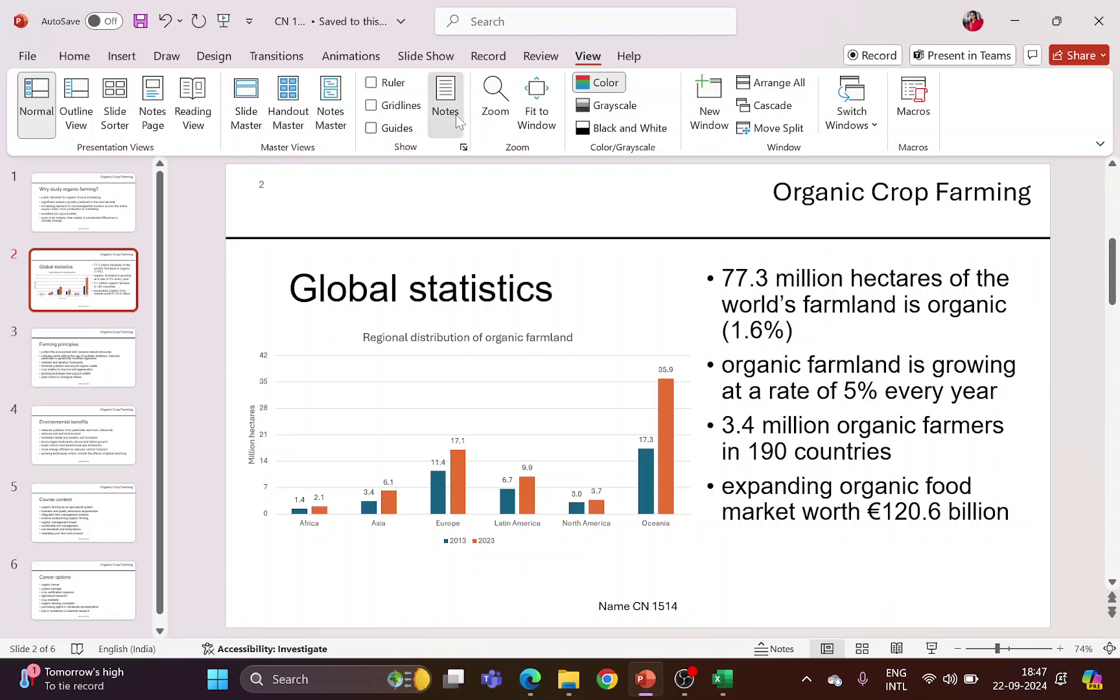
{"action": "left_click", "coordinate": [456, 115]}
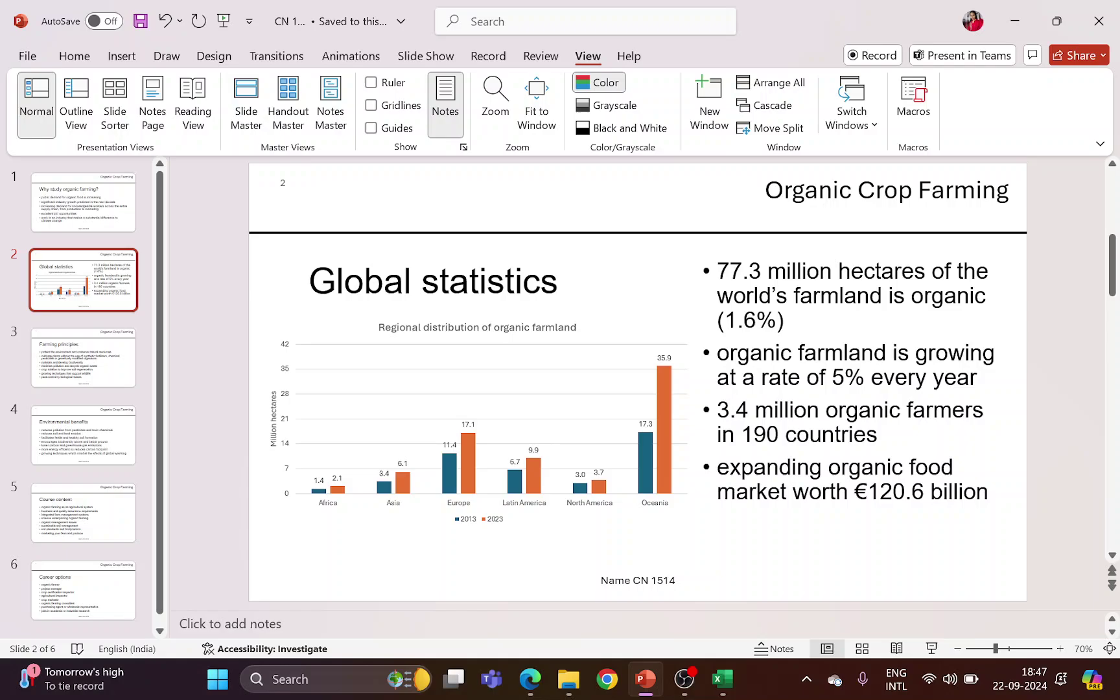
Add the speaker note "India has the most organic farmers in the world." to the Global statistics slide, checking the wording in Edge.
{"action": "left_click", "coordinate": [180, 624]}
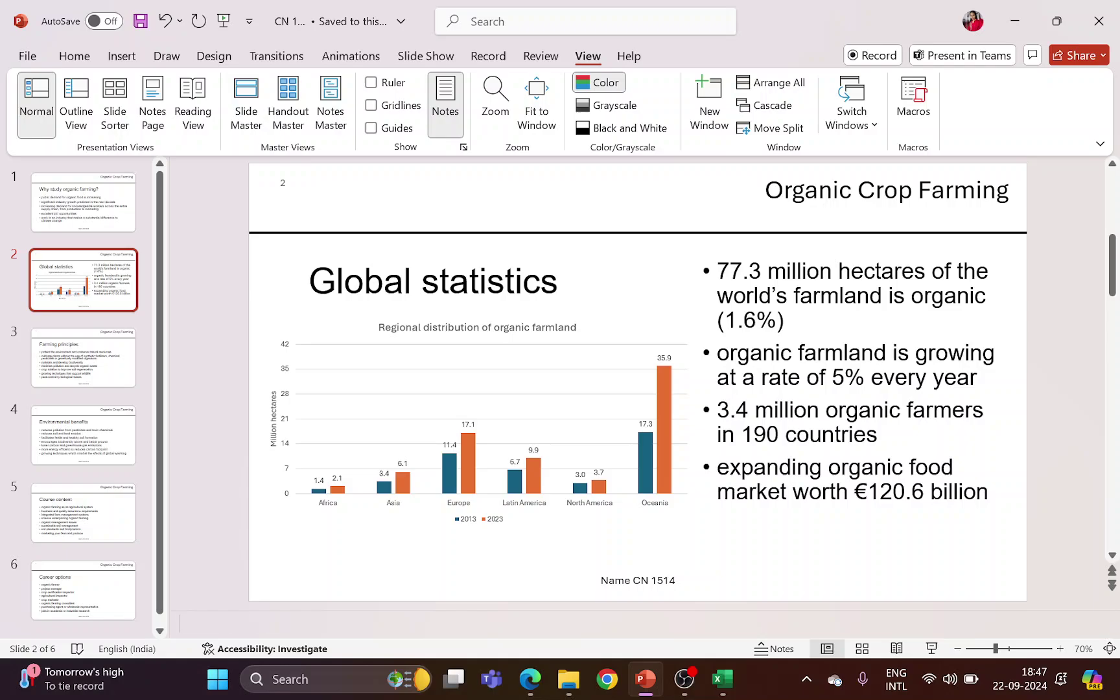
{"action": "key", "text": "alt+Tab"}
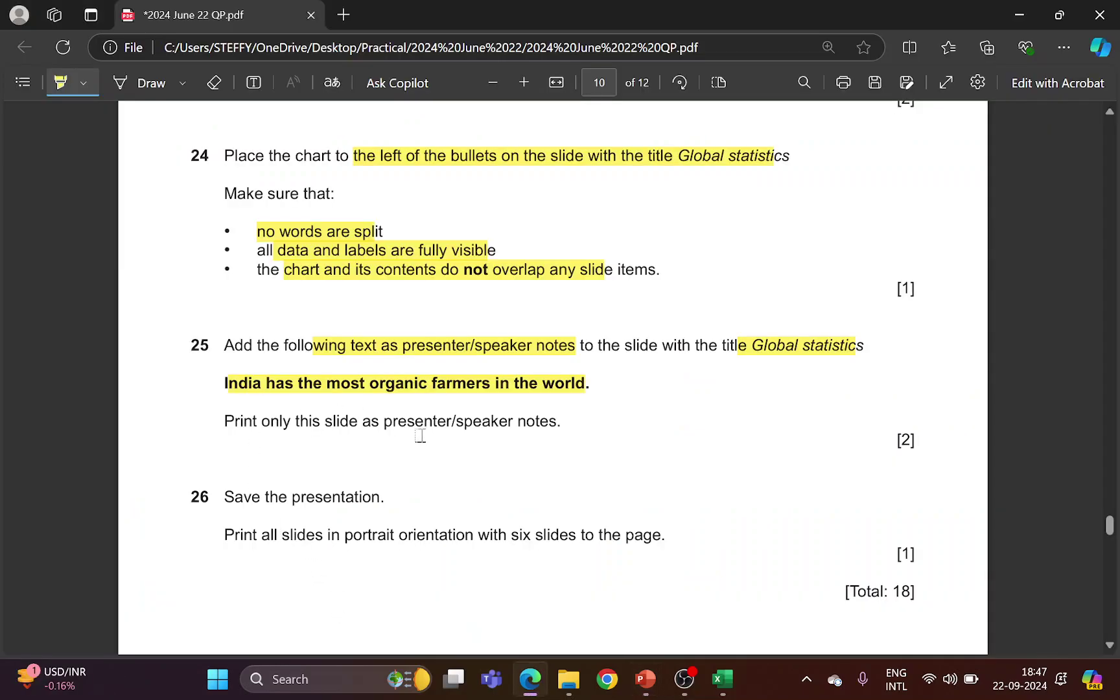
{"action": "key", "text": "alt+Tab"}
{"action": "type", "text": "India"}
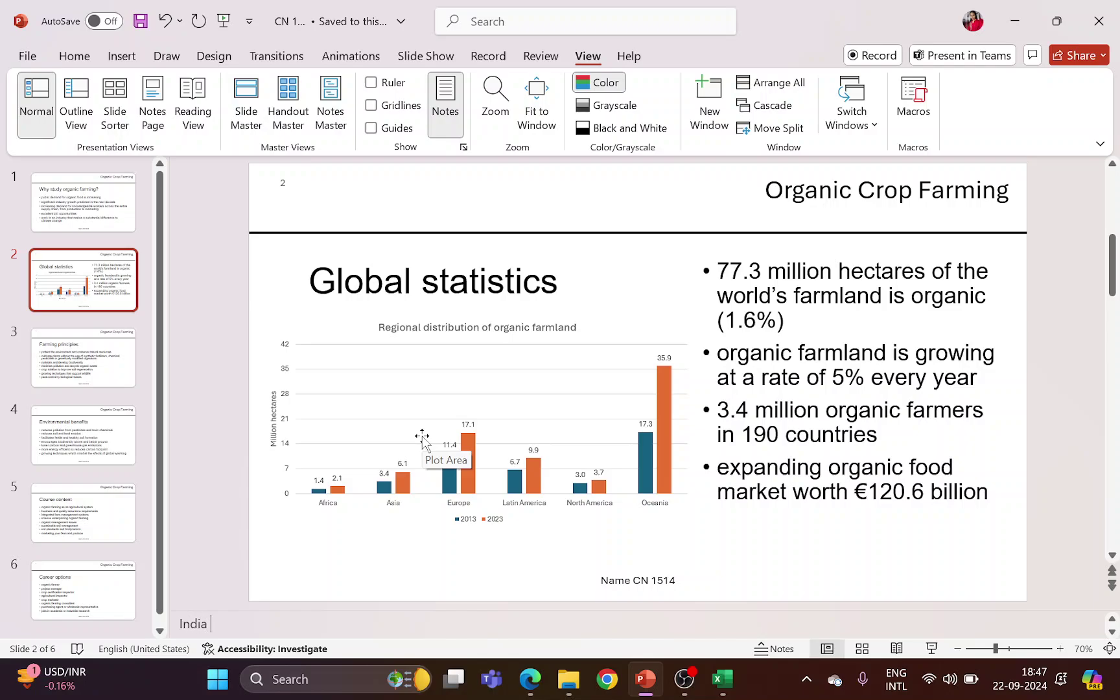
{"action": "type", "text": " has the most"}
{"action": "key", "text": "alt+Tab"}
{"action": "key", "text": "alt+Tab"}
{"action": "type", "text": "or"}
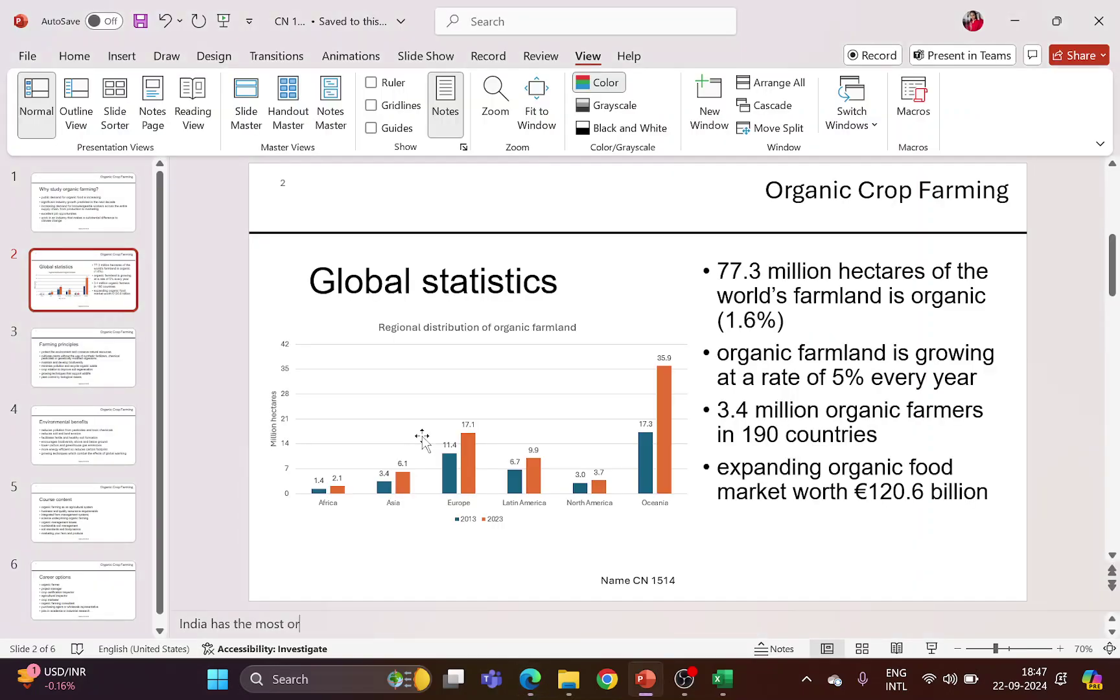
{"action": "type", "text": "ganic"}
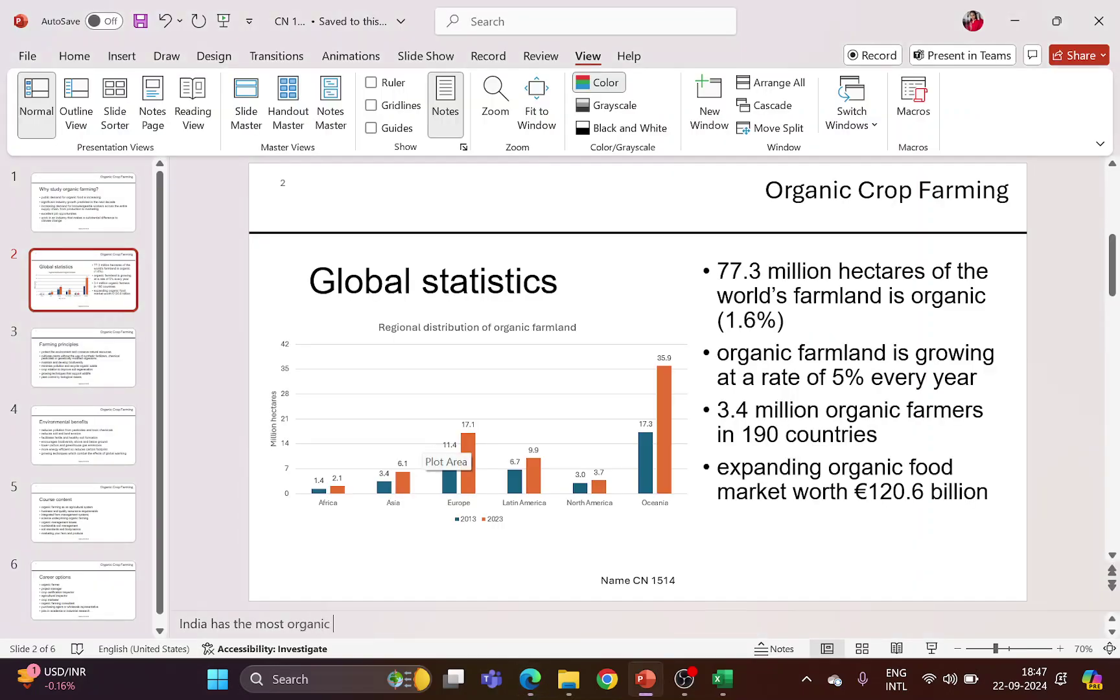
{"action": "key", "text": "alt+Tab"}
{"action": "key", "text": "alt+Tab"}
{"action": "type", "text": "farm"}
{"action": "key", "text": "alt+Tab"}
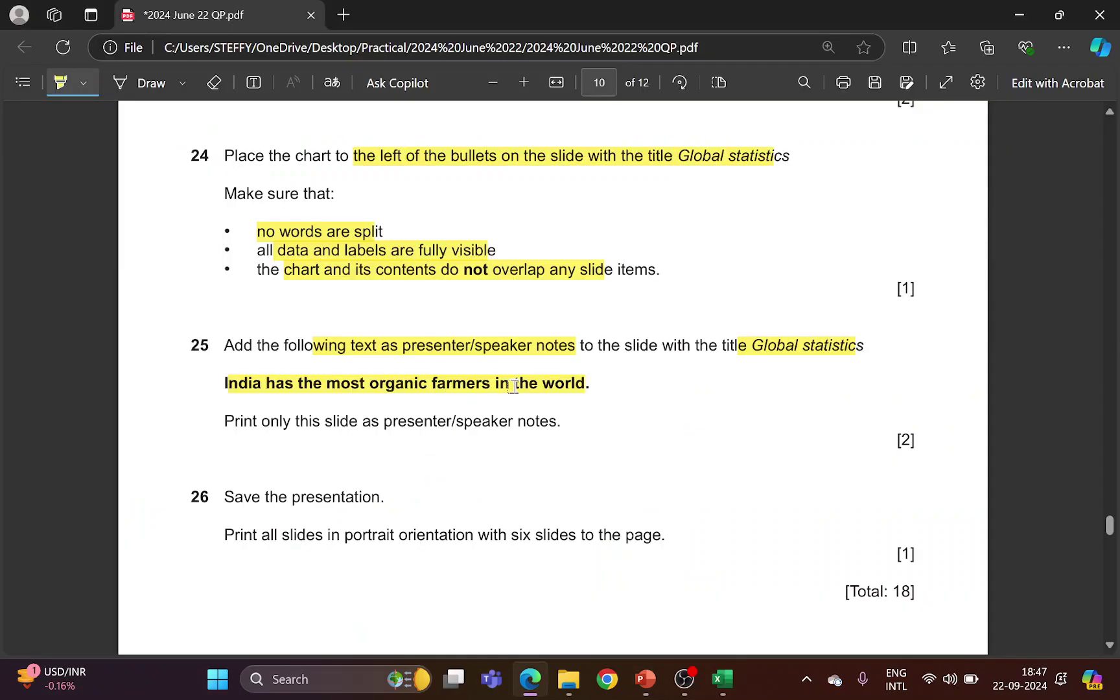
{"action": "key", "text": "alt+Tab"}
{"action": "type", "text": "."}
{"action": "key", "text": "alt+Tab"}
{"action": "key", "text": "alt+Tab"}
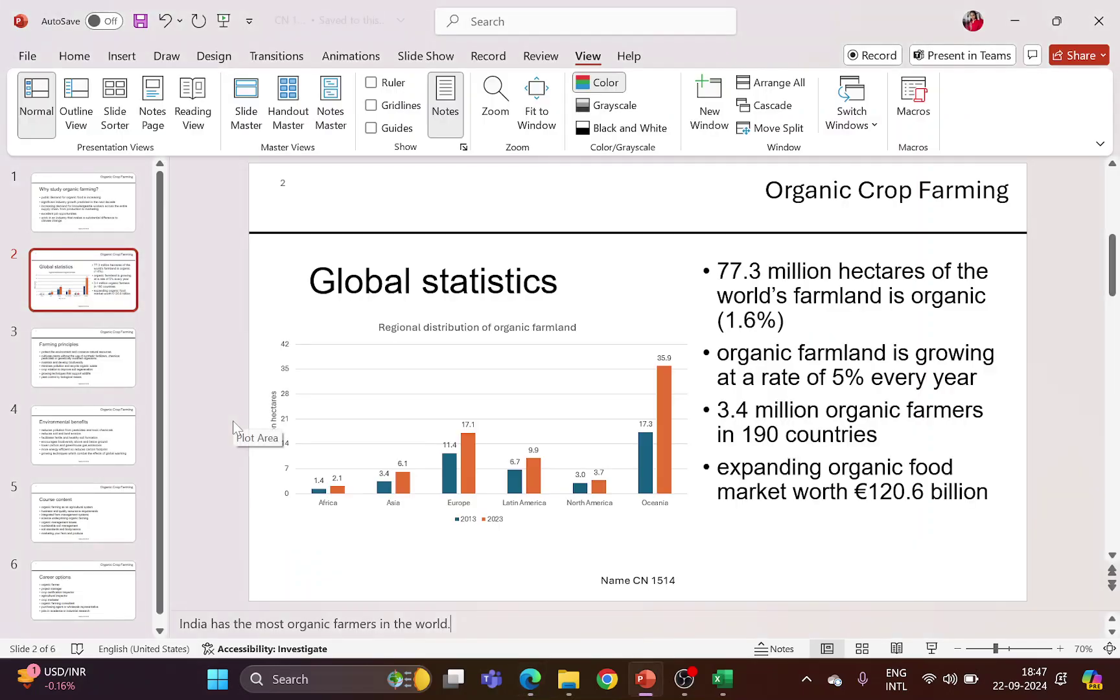
Highlight question 25's instruction to print only this slide as speaker notes in the Edge question paper, and return to PowerPoint.
{"action": "key", "text": "alt+Tab"}
{"action": "left_click_drag", "start_coordinate": [222, 420], "coordinate": [554, 431]}
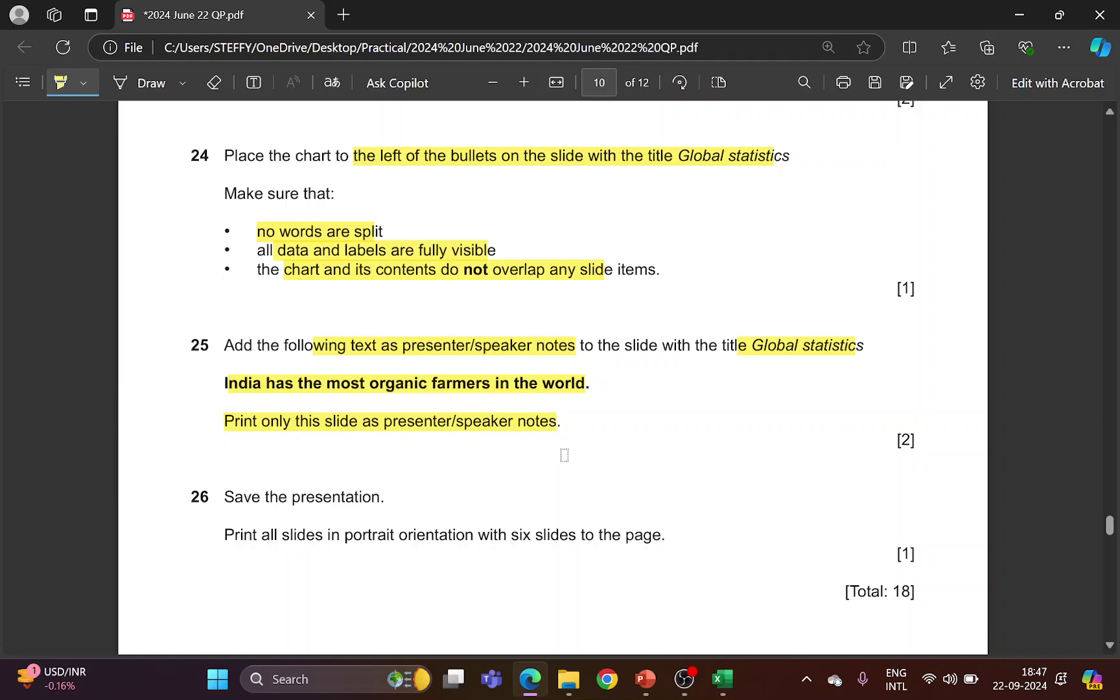
{"action": "key", "text": "alt+Tab"}
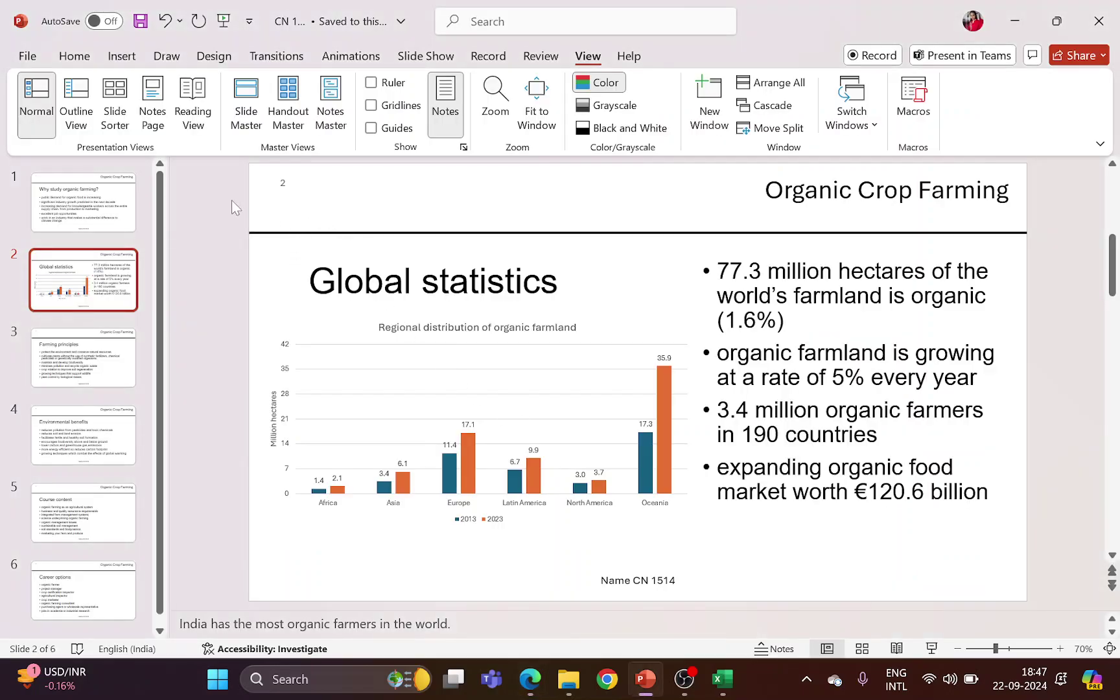
Set the print range to slide 2 only with the Notes Pages layout, and return to the slide without printing.
{"action": "left_click", "coordinate": [29, 57]}
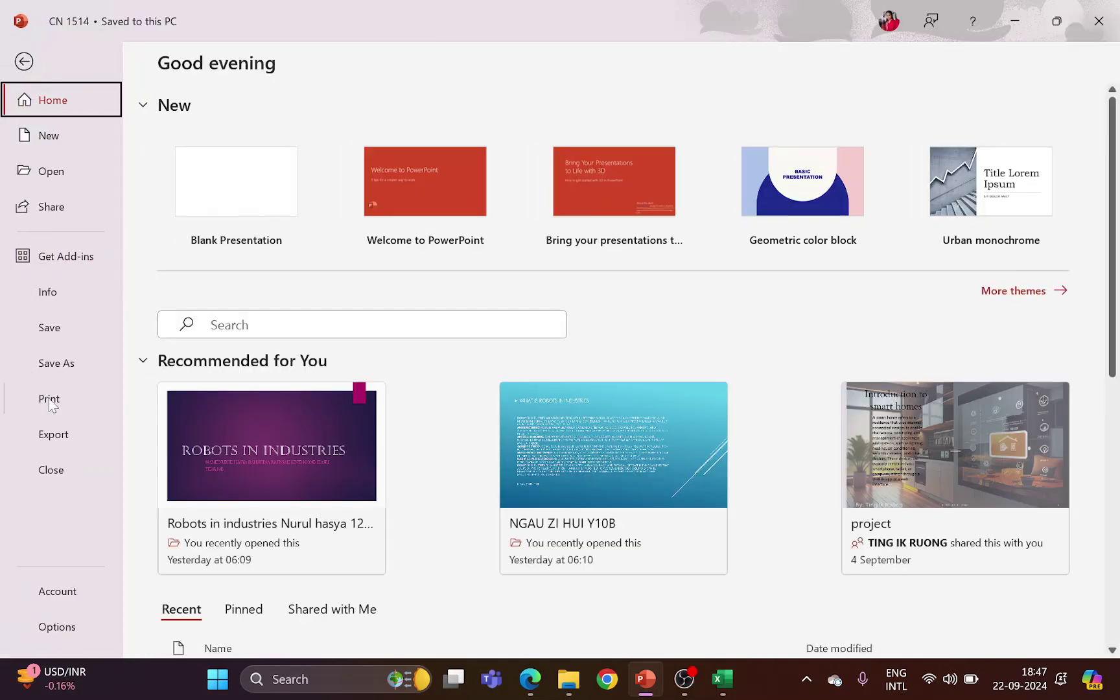
{"action": "left_click", "coordinate": [50, 400]}
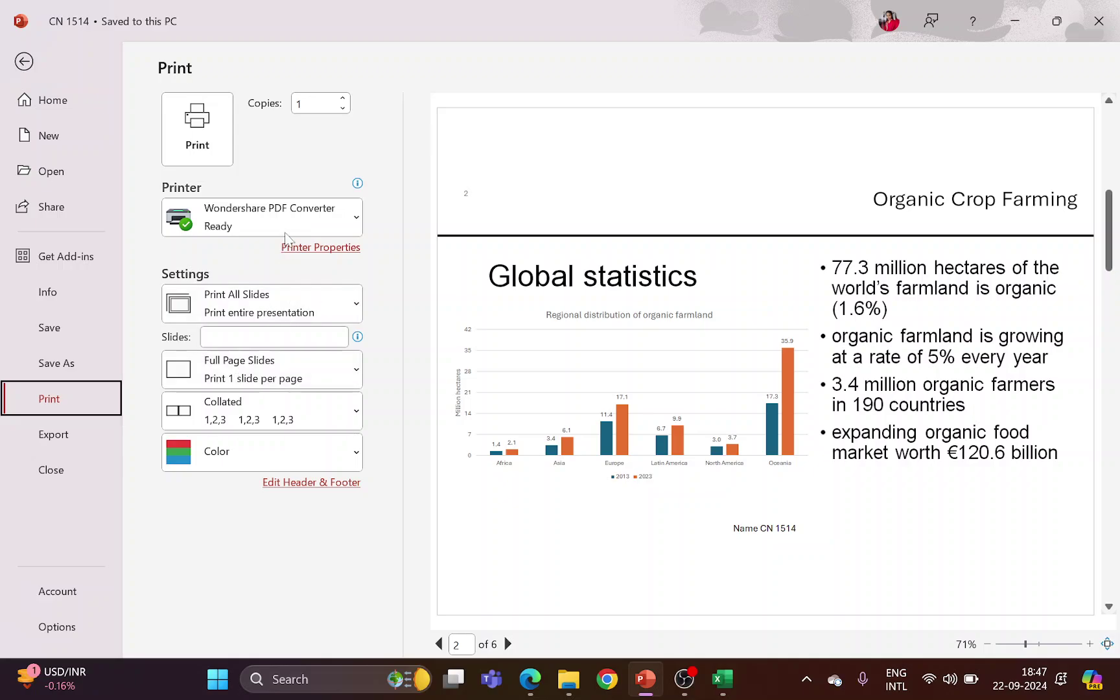
{"action": "left_click", "coordinate": [283, 312]}
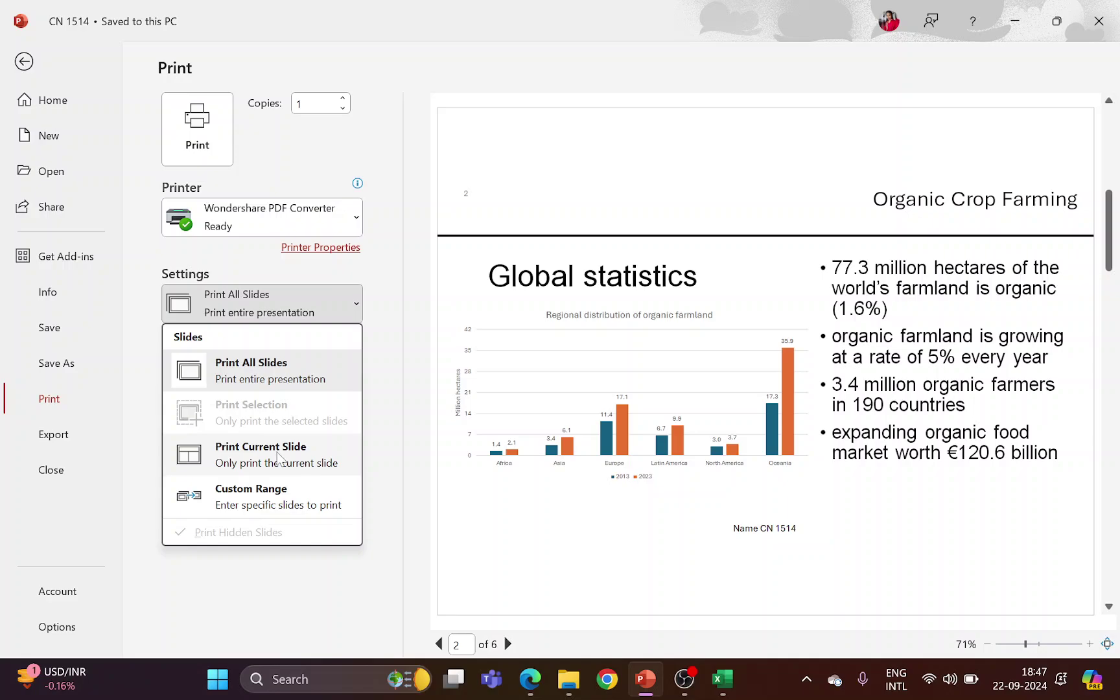
{"action": "left_click", "coordinate": [271, 464]}
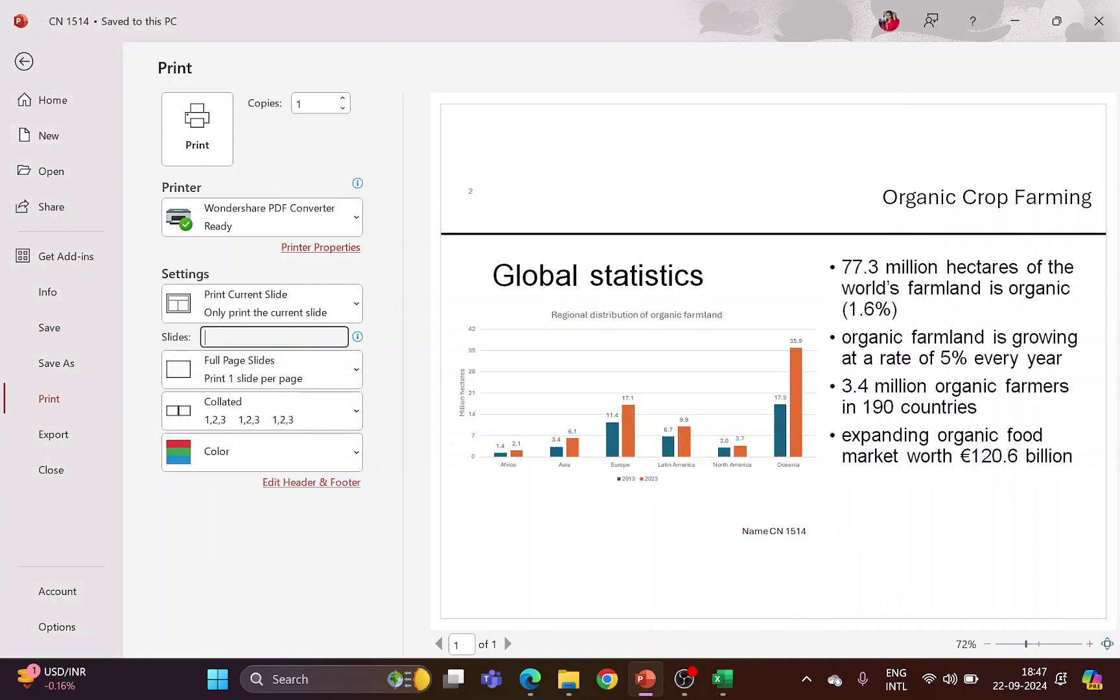
{"action": "type", "text": "2"}
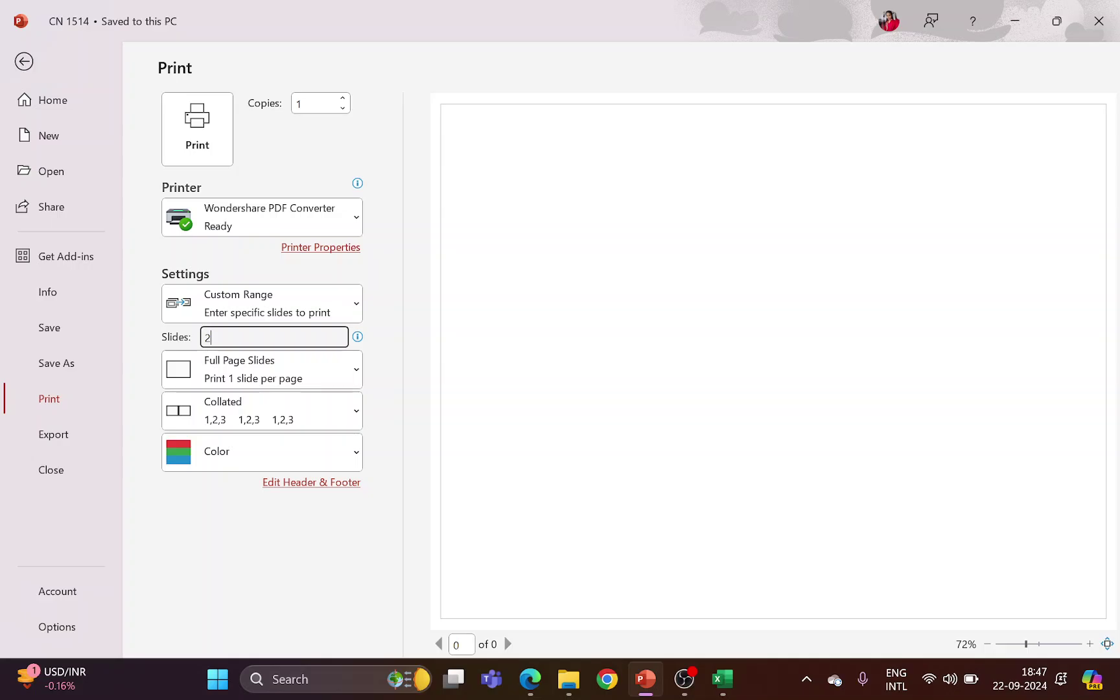
{"action": "left_click", "coordinate": [259, 360]}
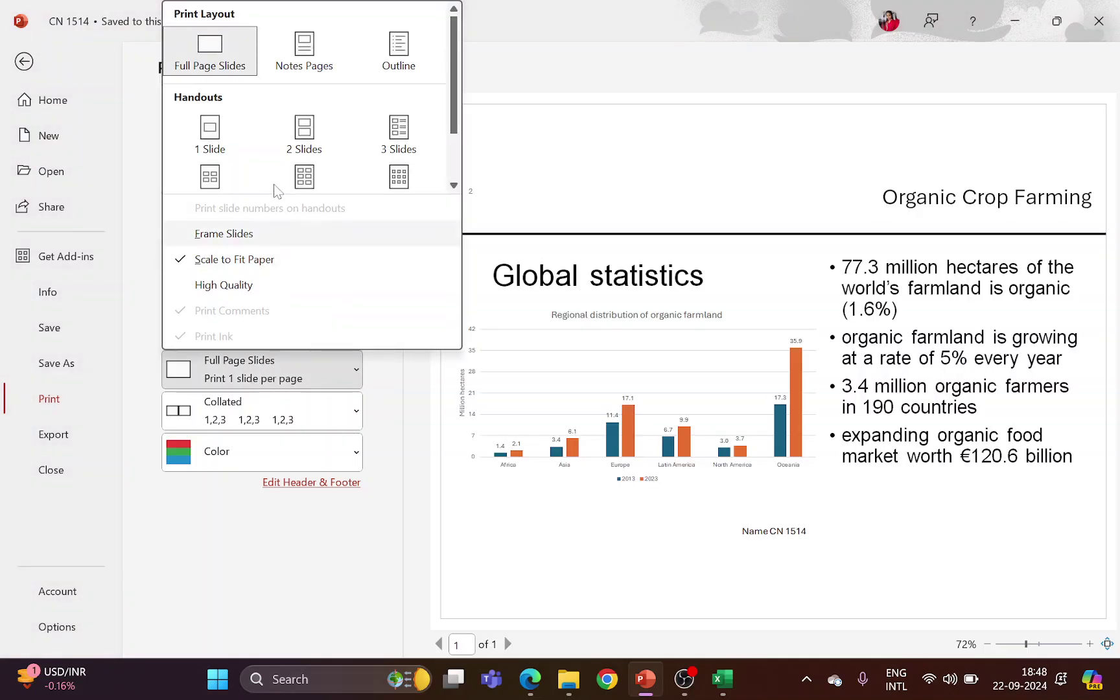
{"action": "left_click", "coordinate": [297, 58]}
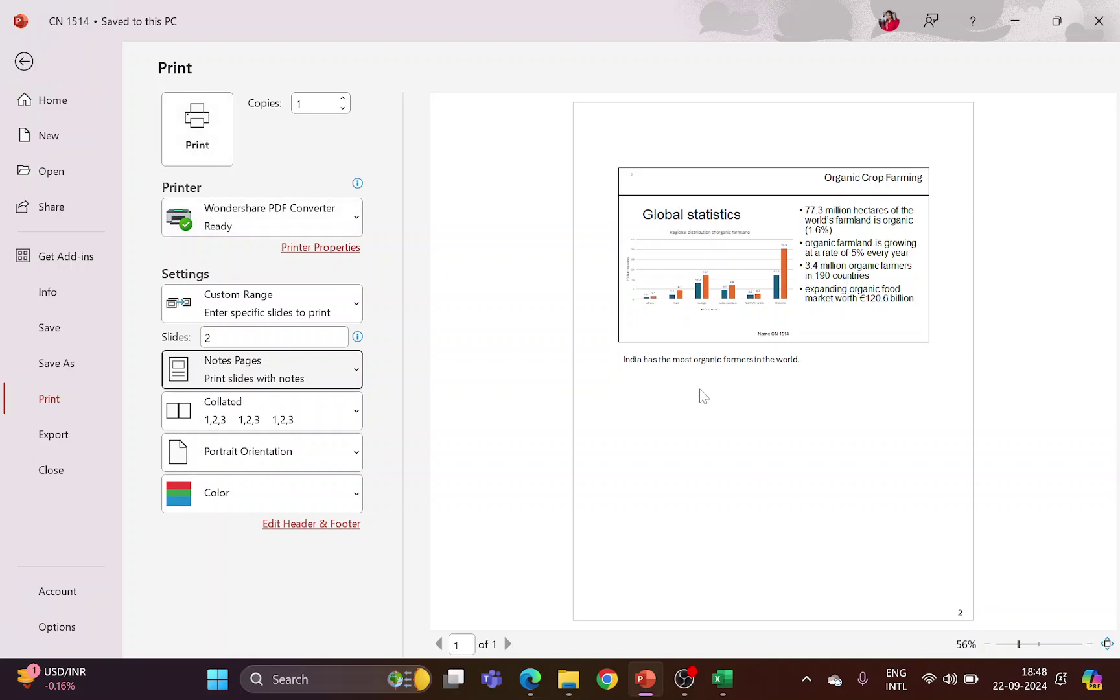
{"action": "left_click", "coordinate": [24, 62]}
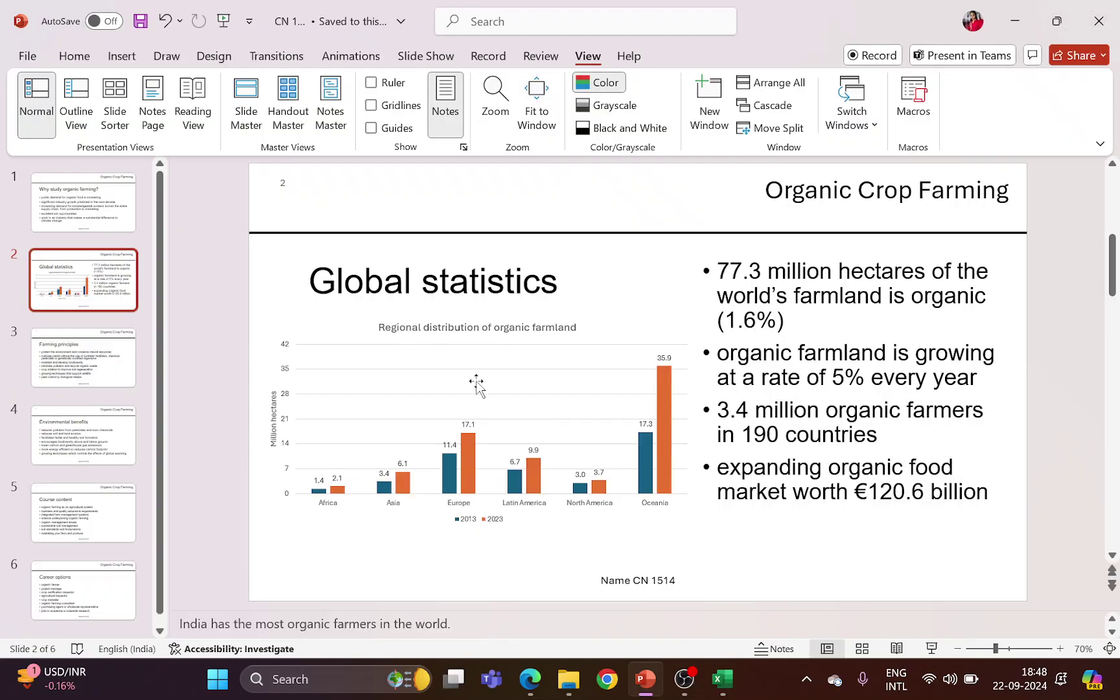
Highlight question 26's all slides, portrait orientation and six slides per page requirements in the Edge question paper, and return to PowerPoint.
{"action": "key", "text": "alt+Tab"}
{"action": "scroll", "coordinate": [430, 432], "scroll_direction": "down", "scroll_amount": 3}
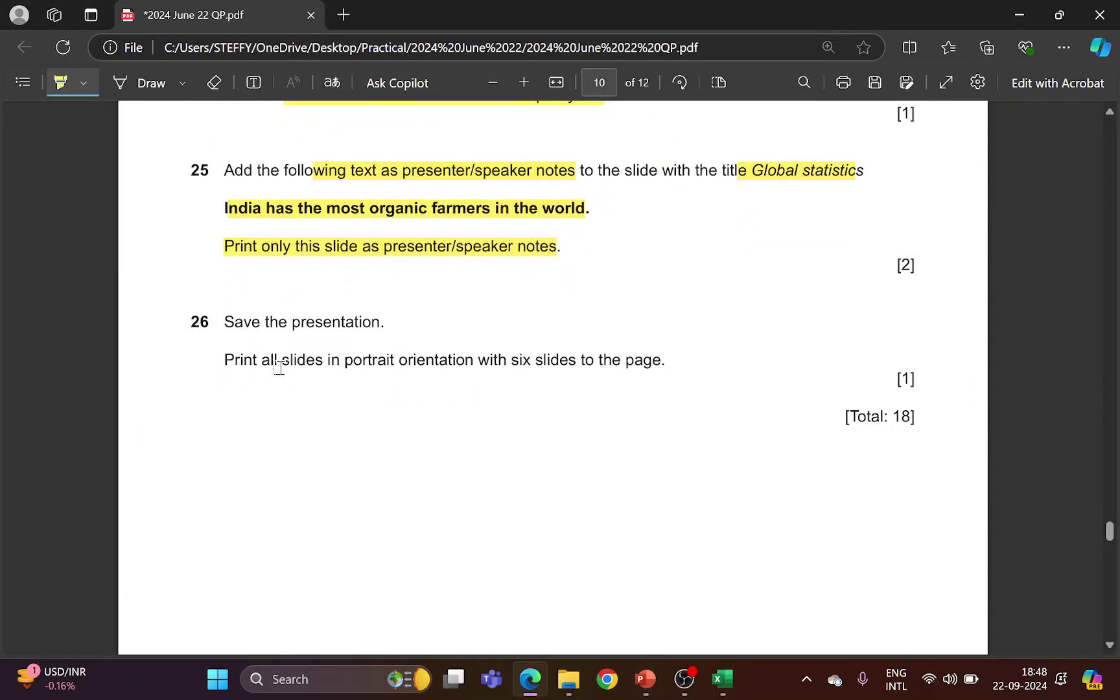
{"action": "left_click_drag", "start_coordinate": [228, 362], "coordinate": [630, 365]}
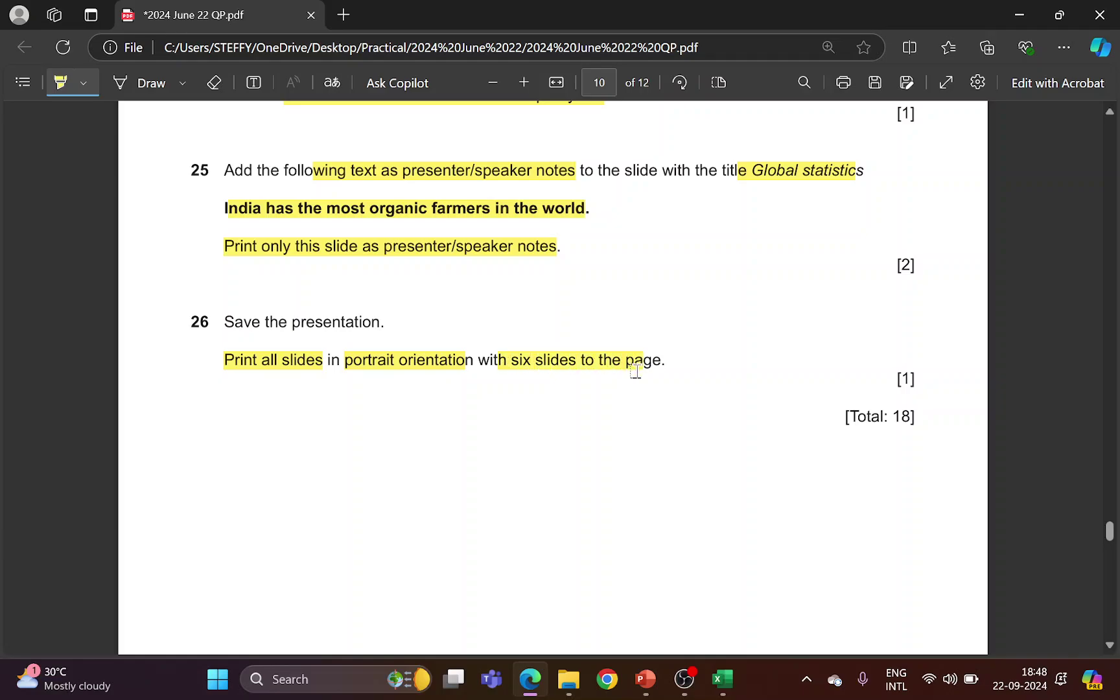
{"action": "key", "text": "alt+Tab"}
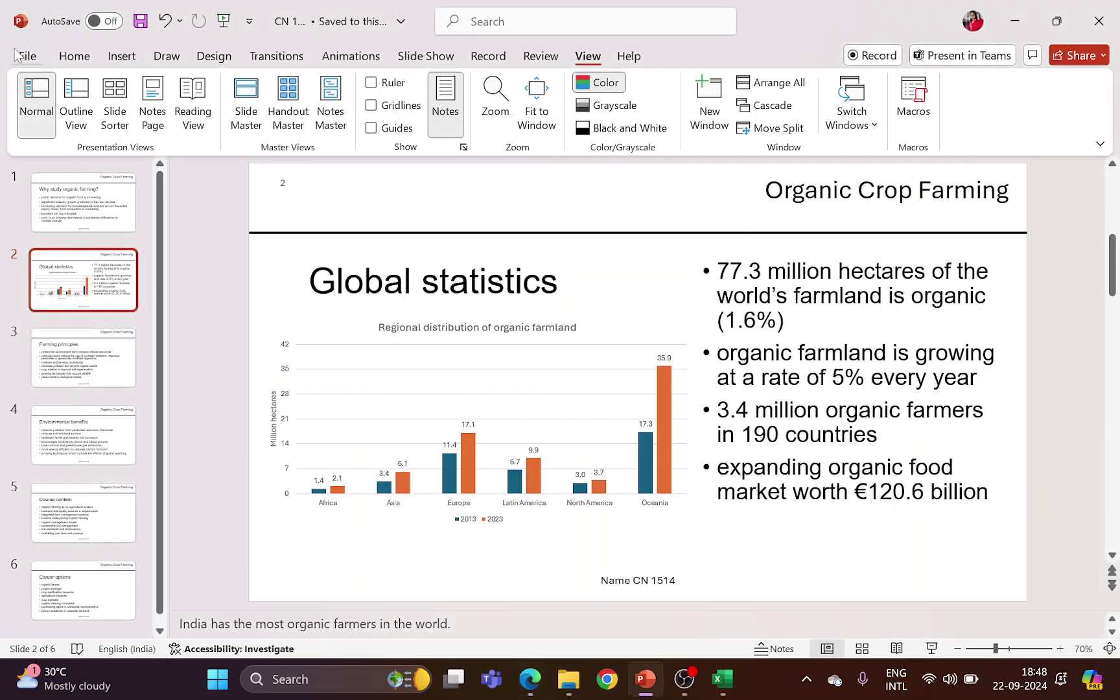
Set the print settings to all slides as 6 Slides Horizontal handouts in portrait orientation, and return to the slide without printing.
{"action": "left_click", "coordinate": [20, 57]}
{"action": "left_click", "coordinate": [64, 392]}
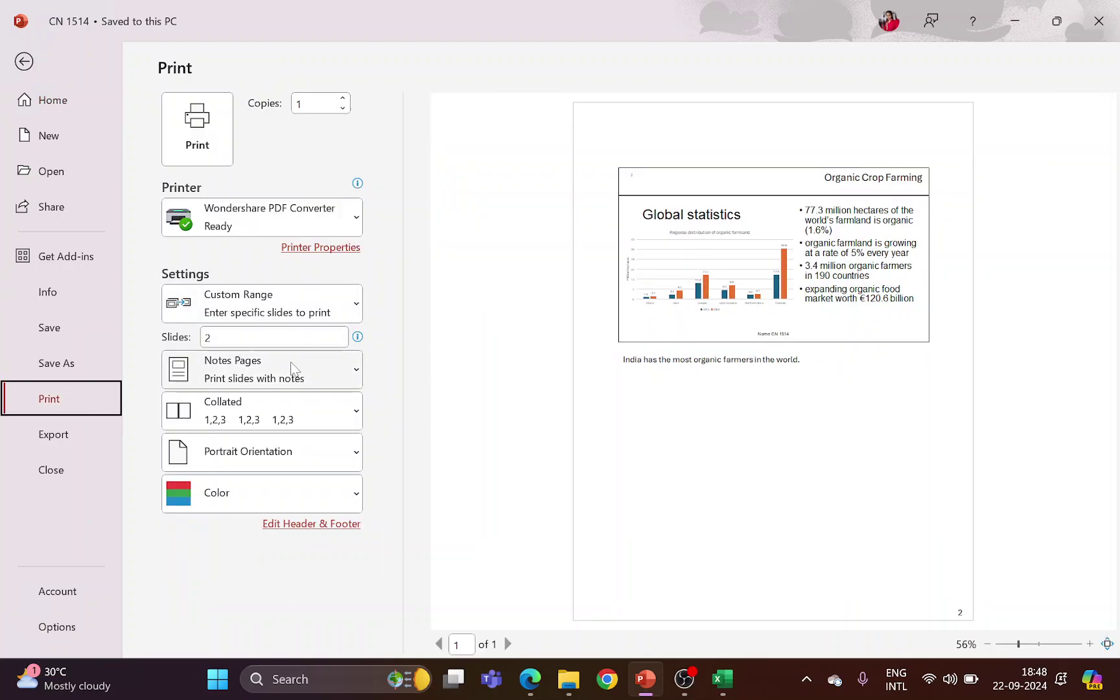
{"action": "left_click", "coordinate": [289, 312]}
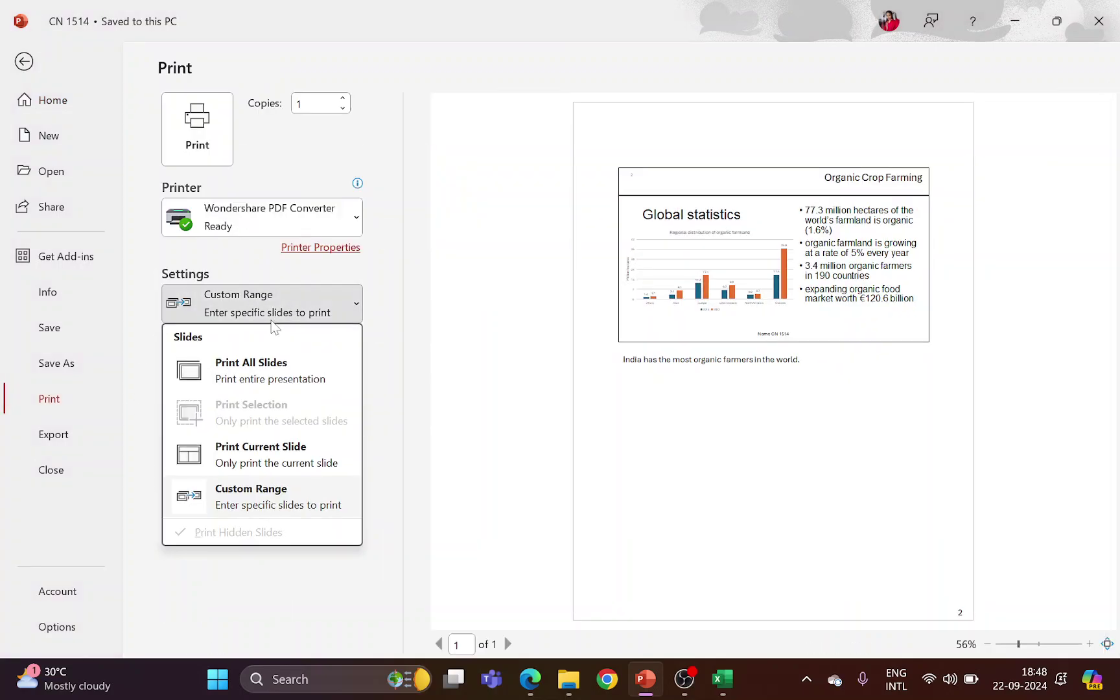
{"action": "left_click", "coordinate": [276, 372]}
{"action": "left_click", "coordinate": [279, 374]}
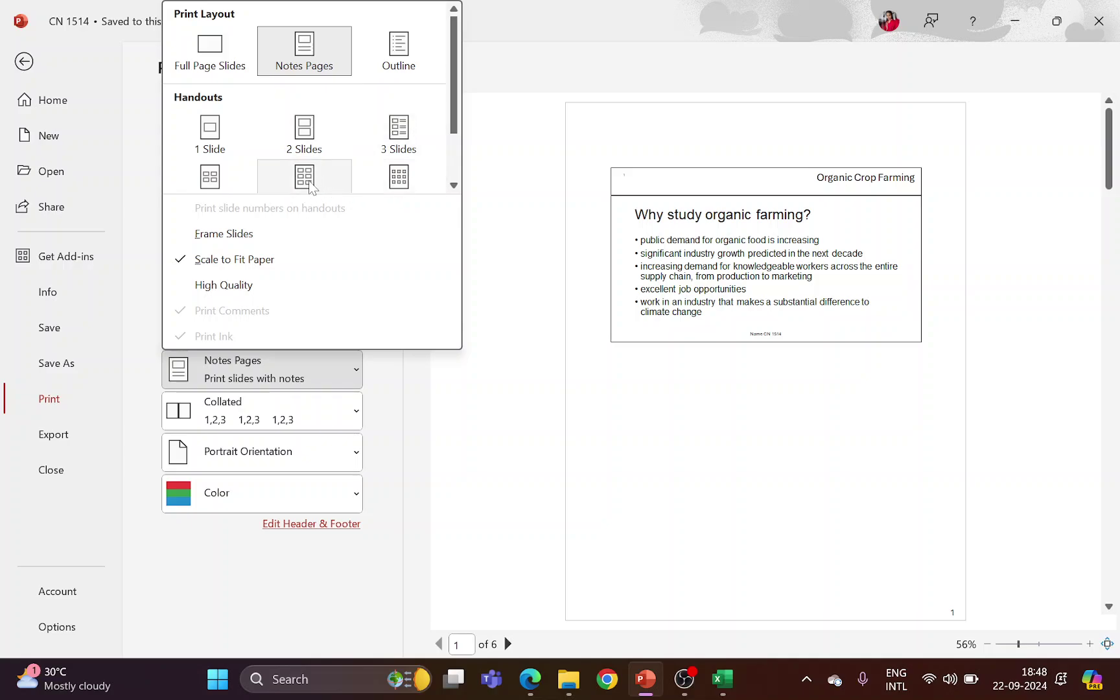
{"action": "scroll", "coordinate": [310, 186], "scroll_direction": "down", "scroll_amount": 1}
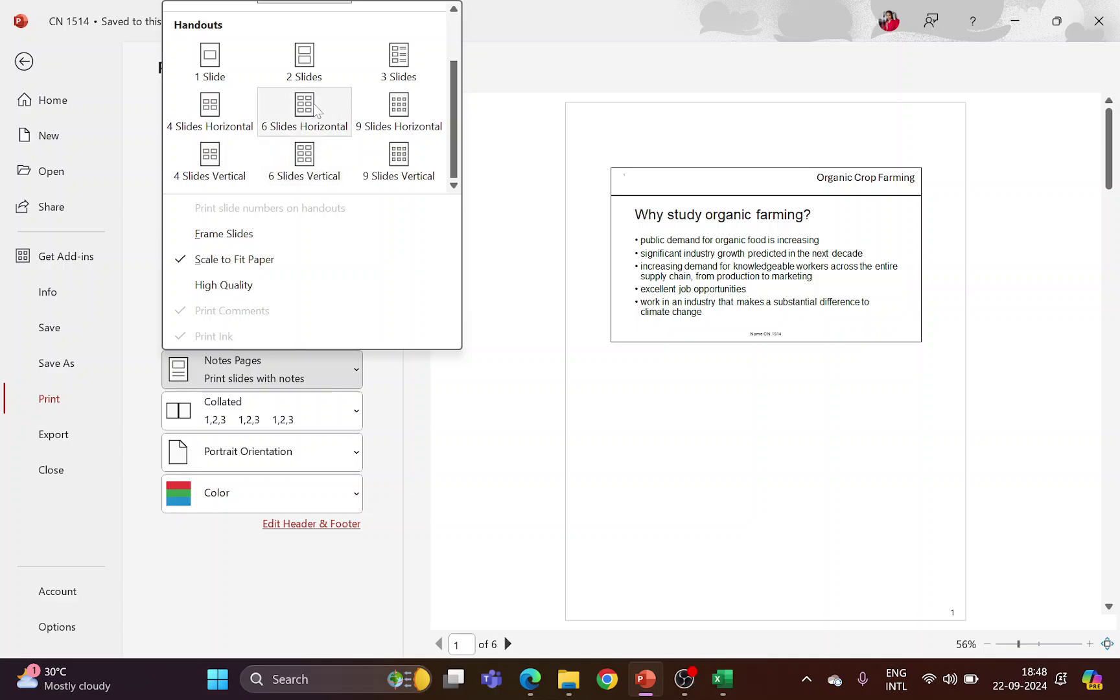
{"action": "left_click", "coordinate": [305, 123]}
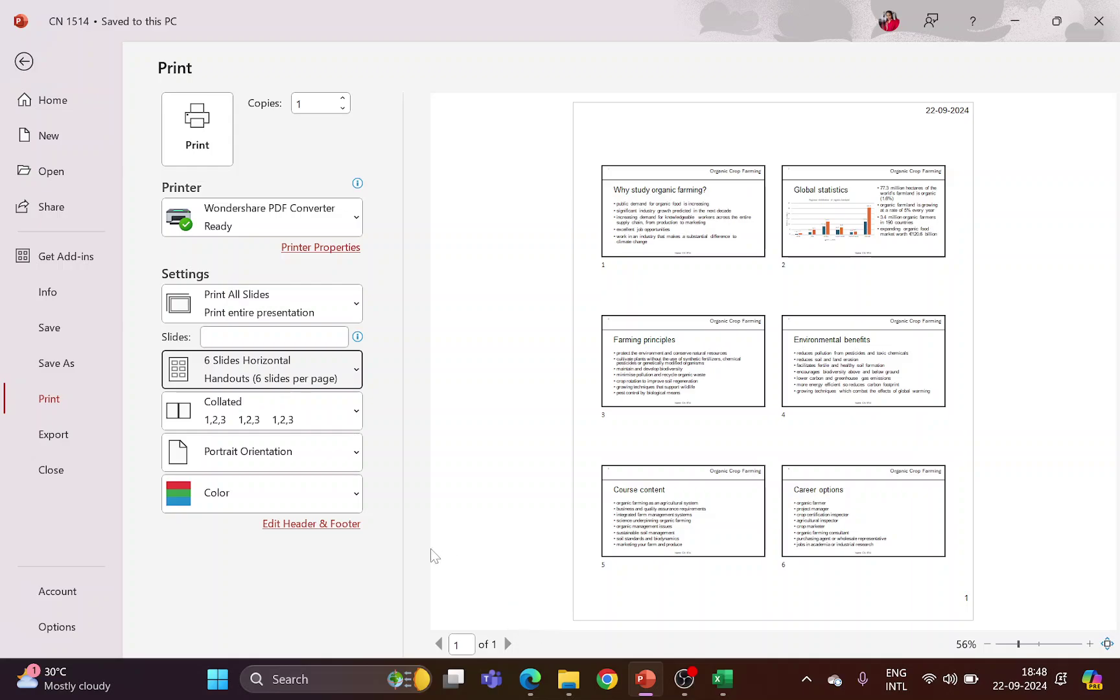
{"action": "left_click", "coordinate": [299, 466]}
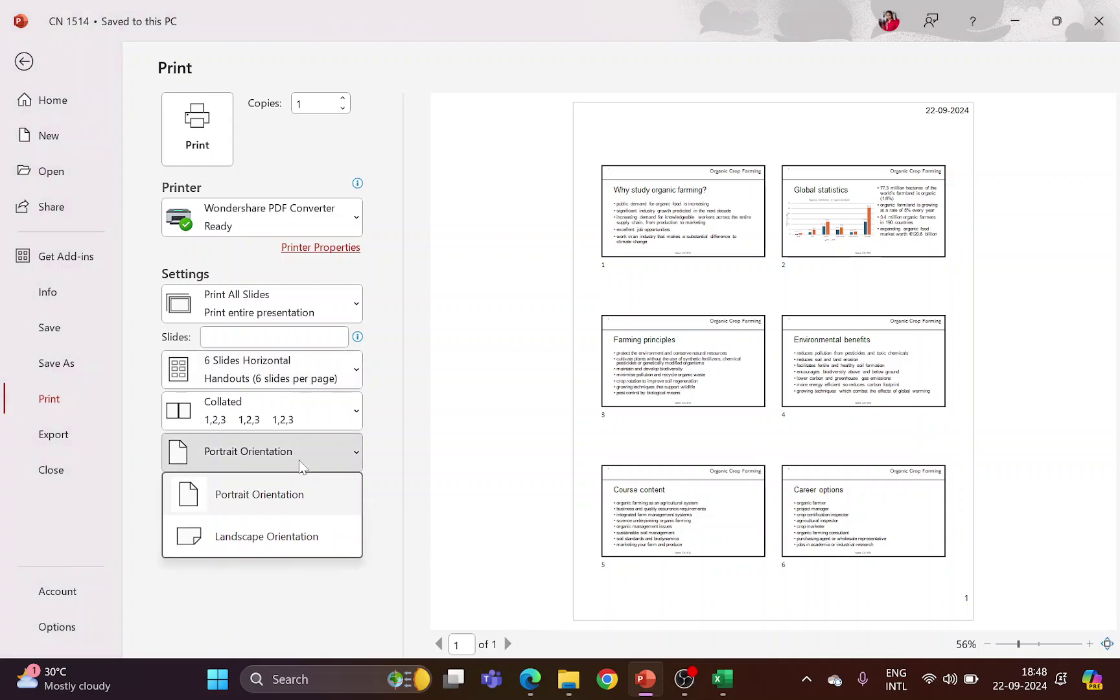
{"action": "left_click", "coordinate": [297, 498]}
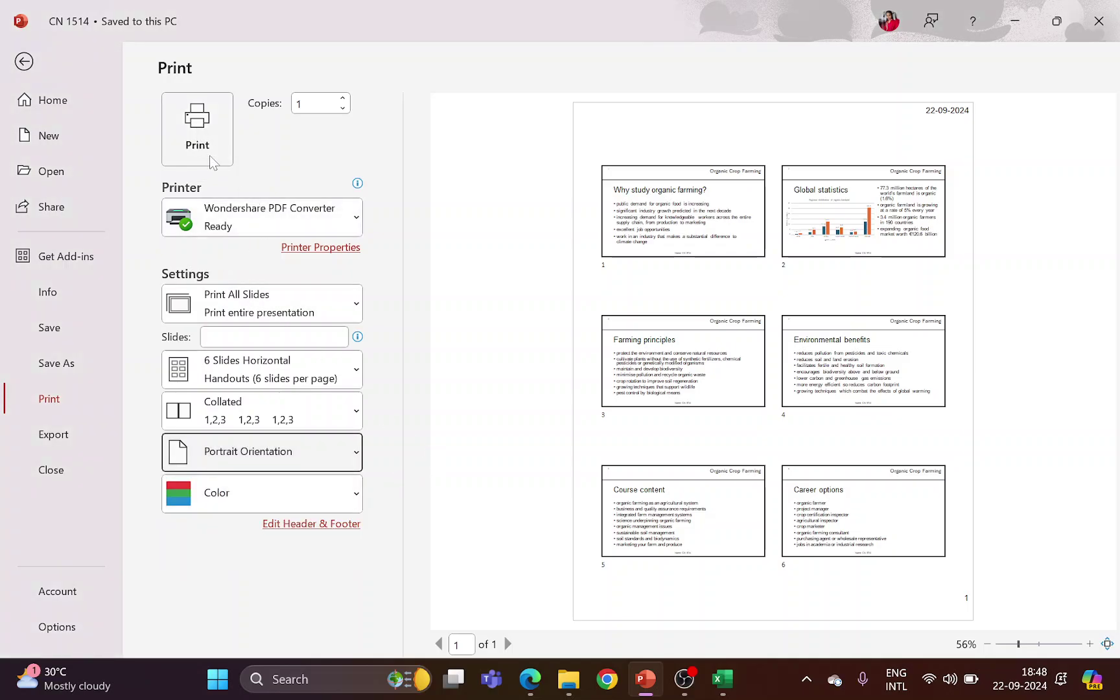
{"action": "left_click", "coordinate": [26, 64]}
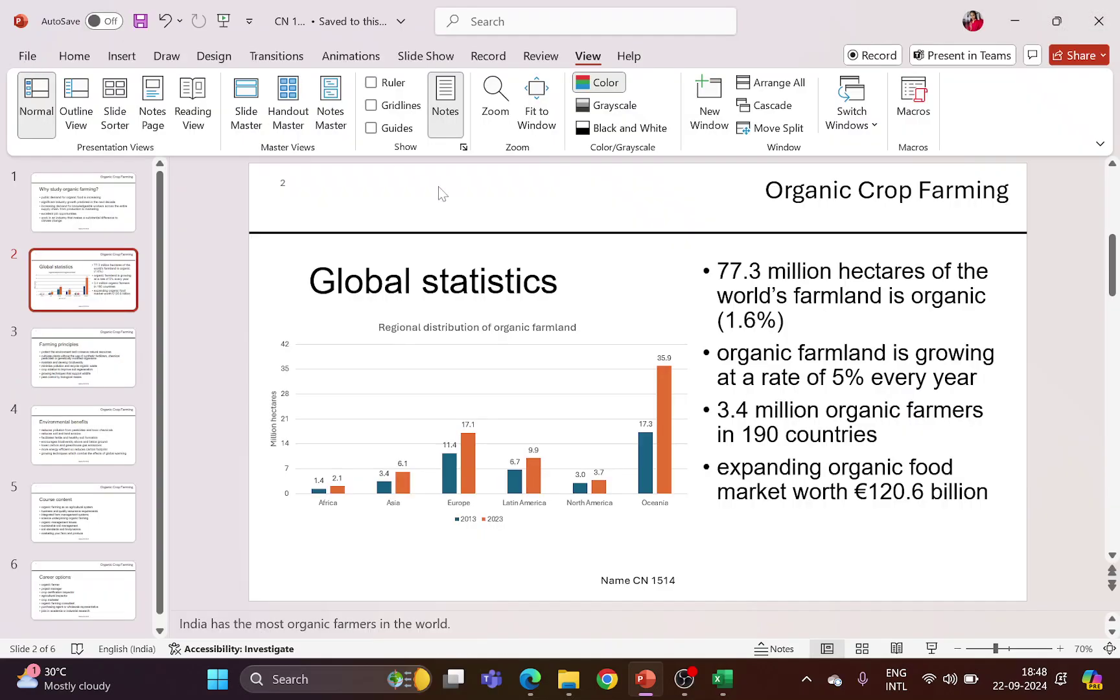